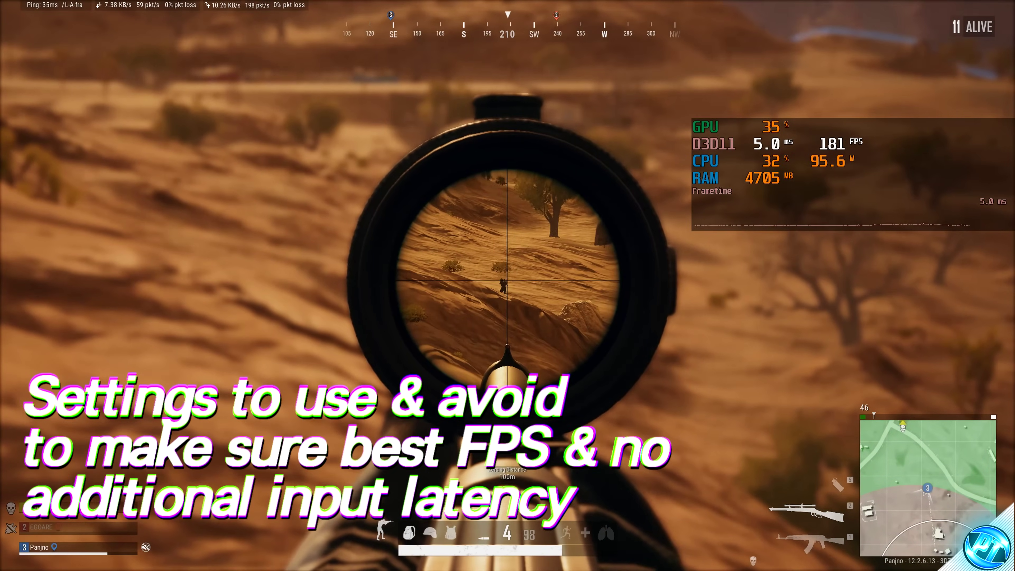
key(r)
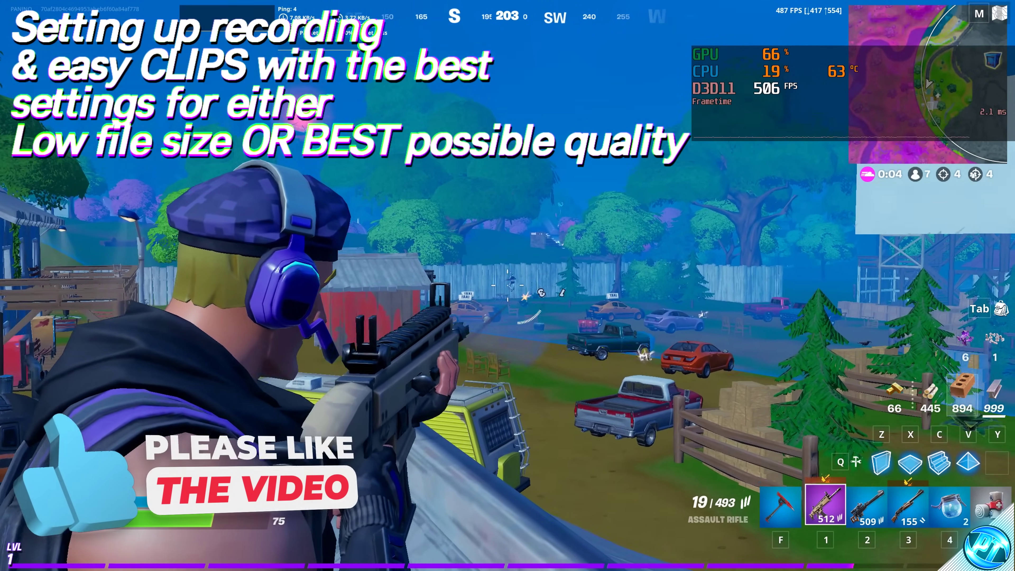
click(507, 285)
click(508, 285)
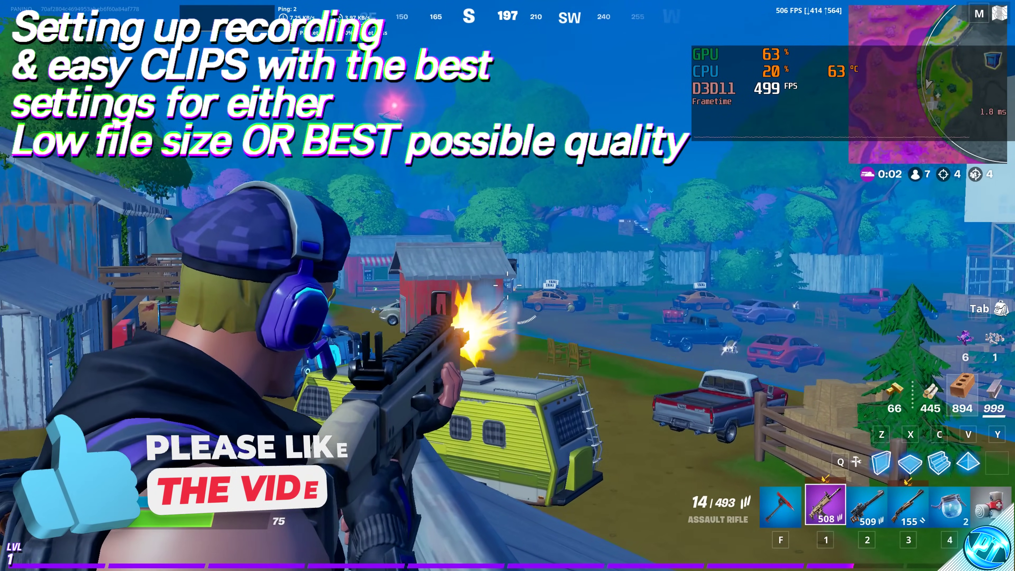
key(2)
right_click(507, 285)
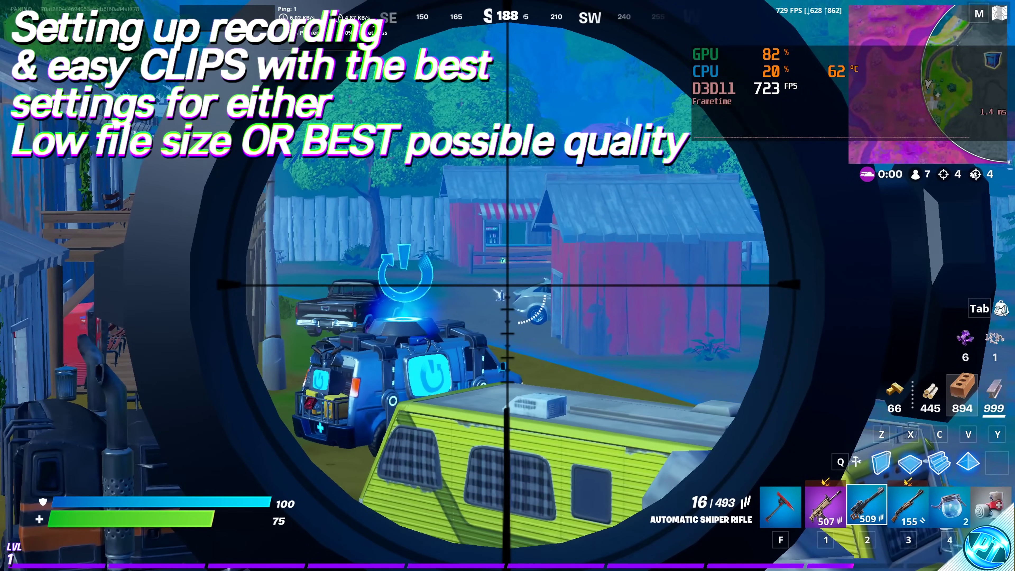
click(508, 286)
click(507, 286)
click(507, 285)
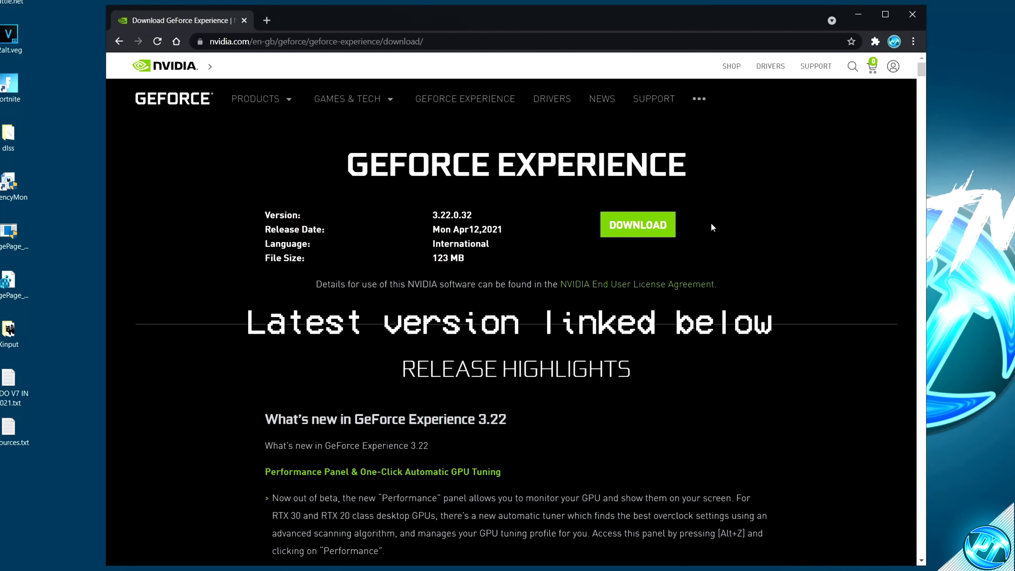
- Download the GeForce Experience 3.22.0.32 installer, run it, and accept the agreement to install
click(638, 225)
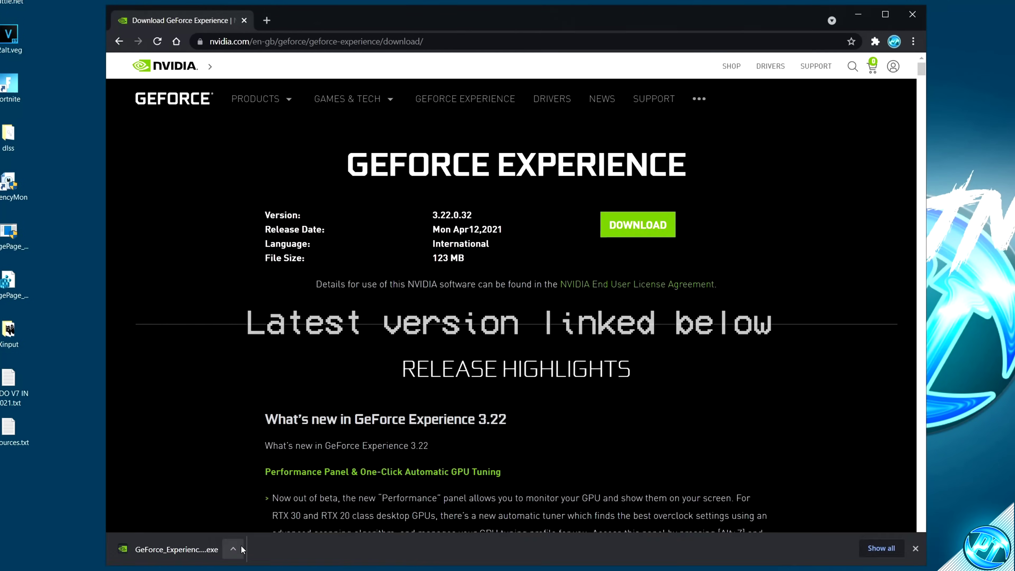
click(233, 548)
click(255, 568)
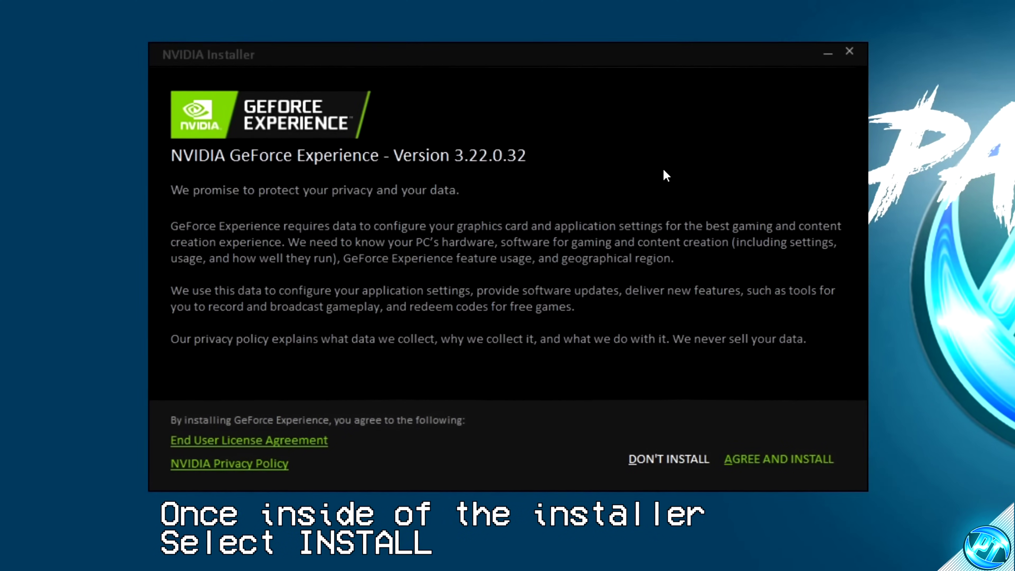
click(784, 461)
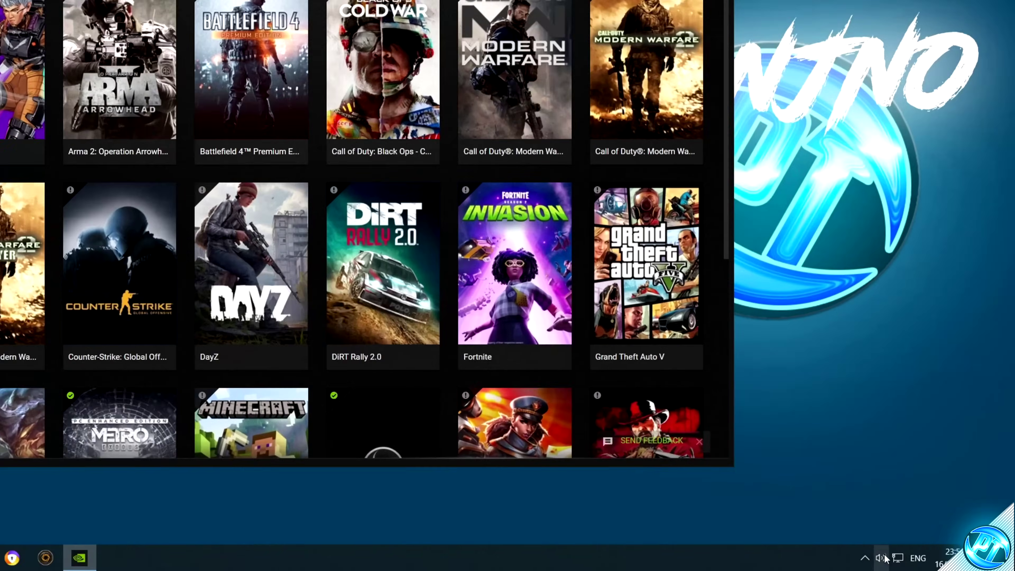
- Open the advanced properties of the default Realtek Speakers playback device in the Windows Sound settings
right_click(913, 556)
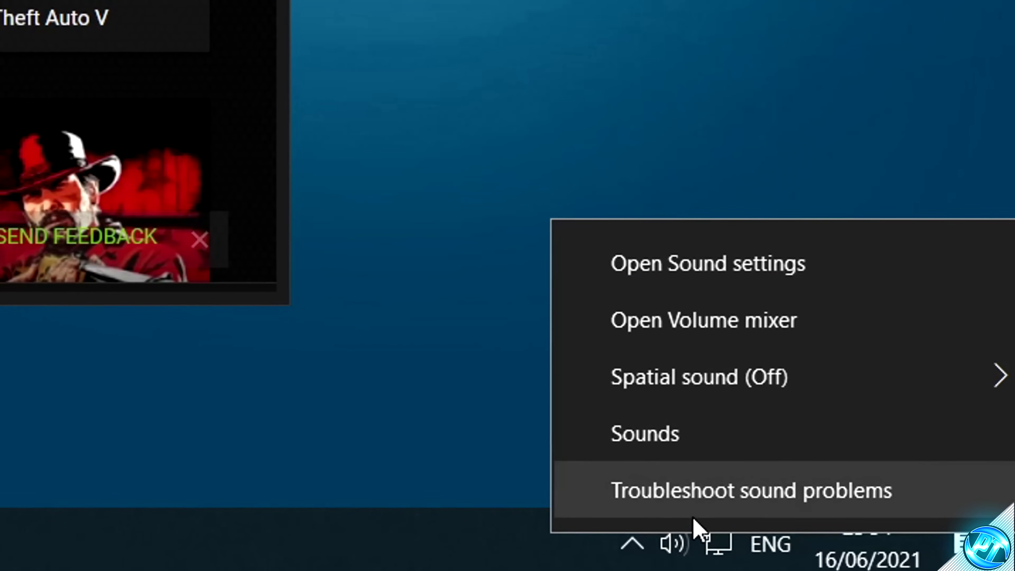
click(683, 451)
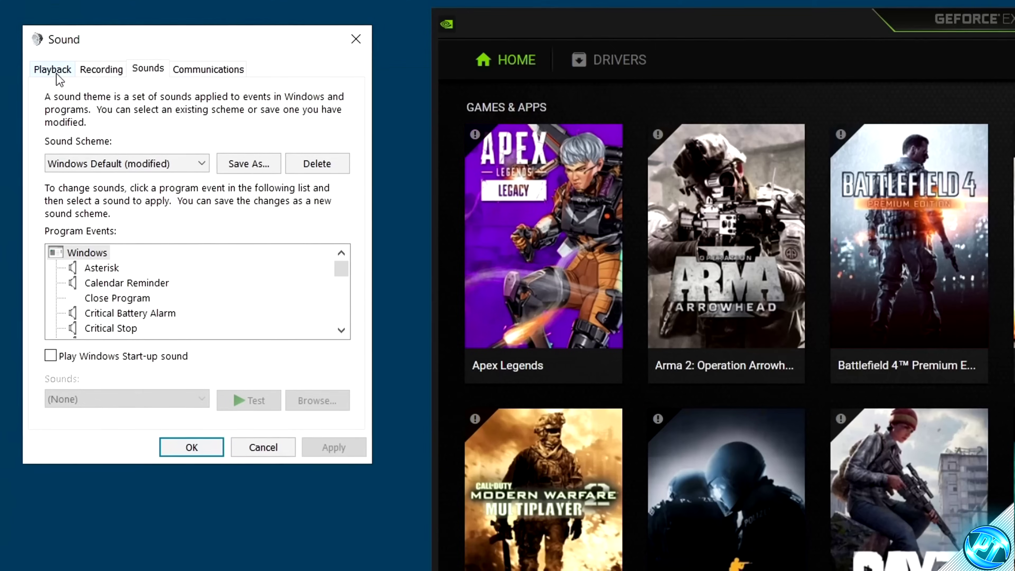
click(138, 101)
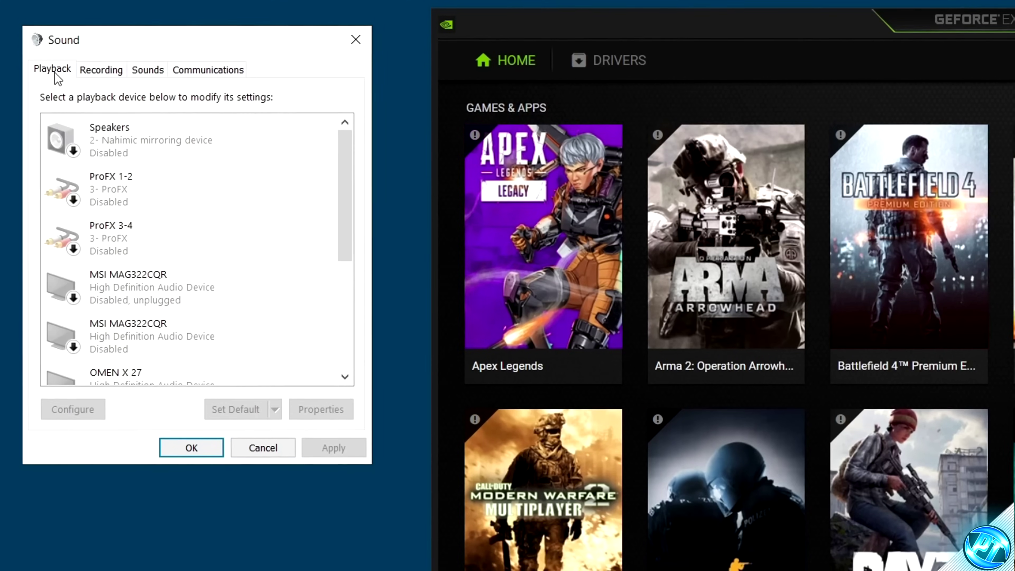
scroll(135, 194, down, 5)
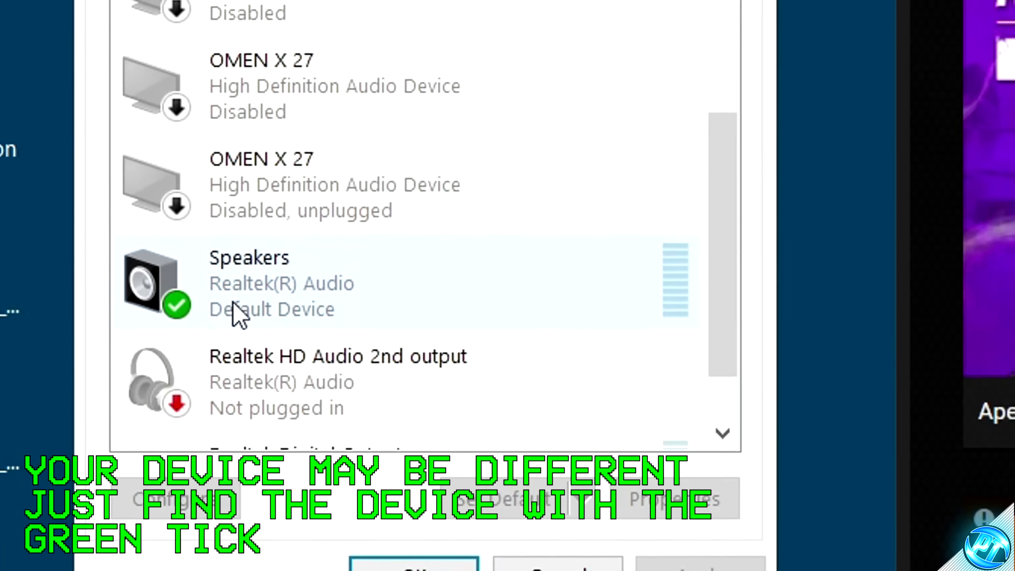
right_click(200, 284)
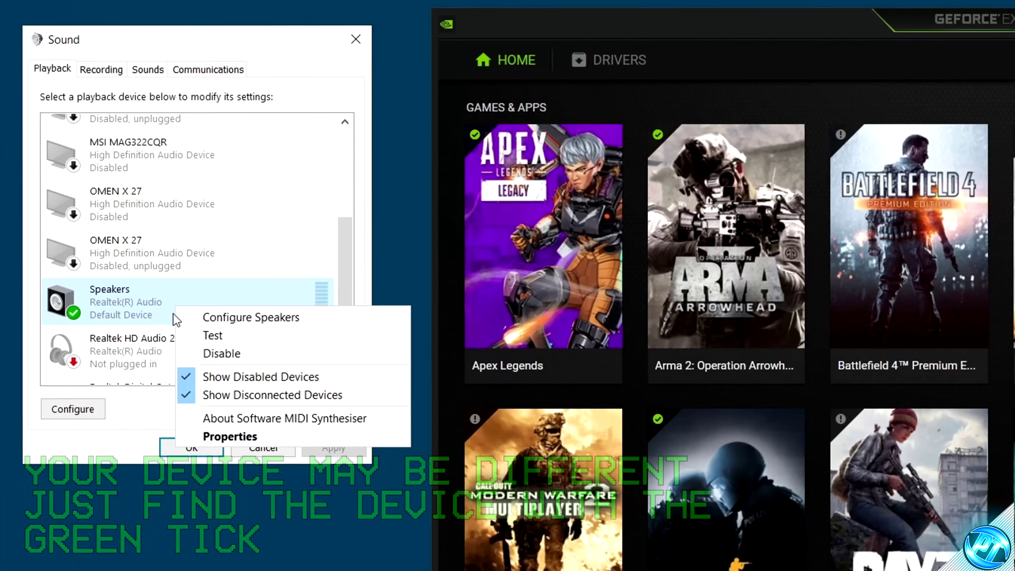
click(264, 549)
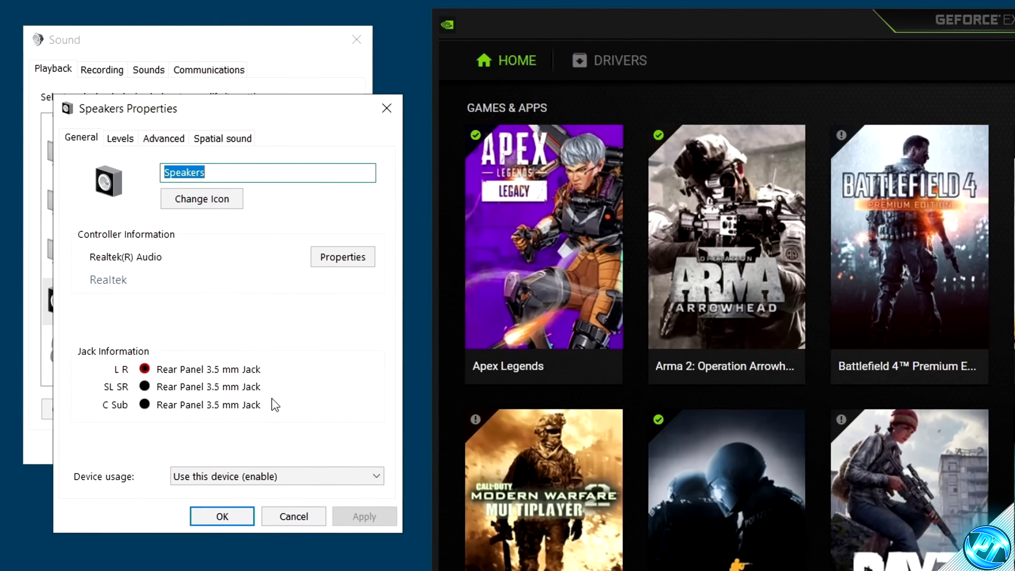
click(167, 140)
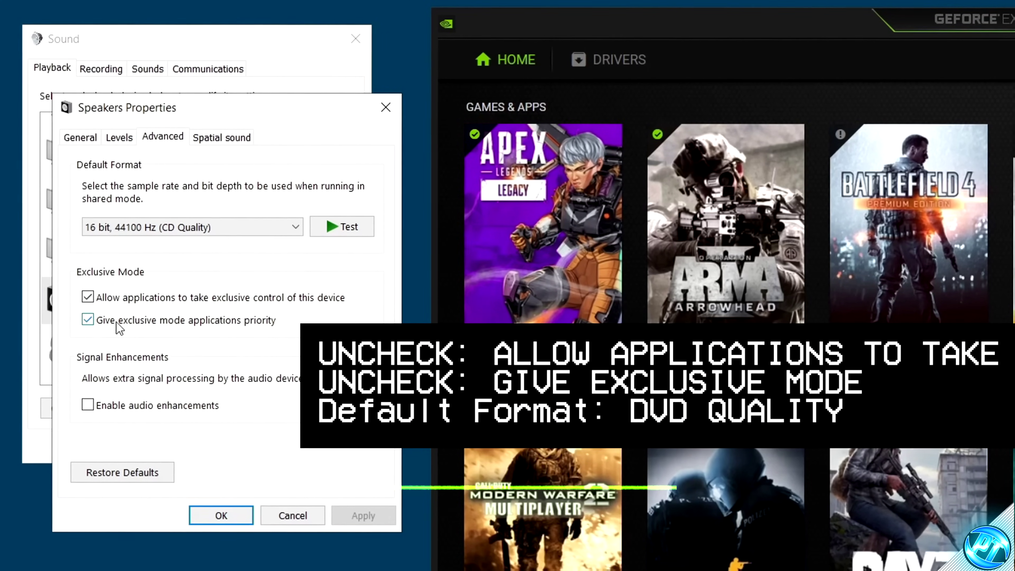
- Disallow exclusive application control of the speakers, set their default format to 16 bit, 48000 Hz (DVD Quality), and apply the changes
click(89, 296)
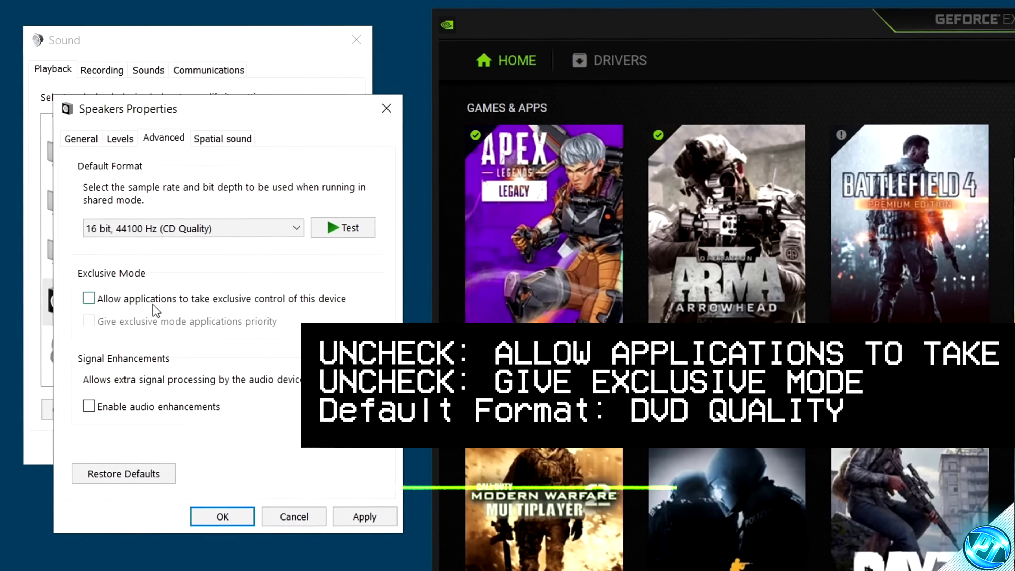
click(168, 231)
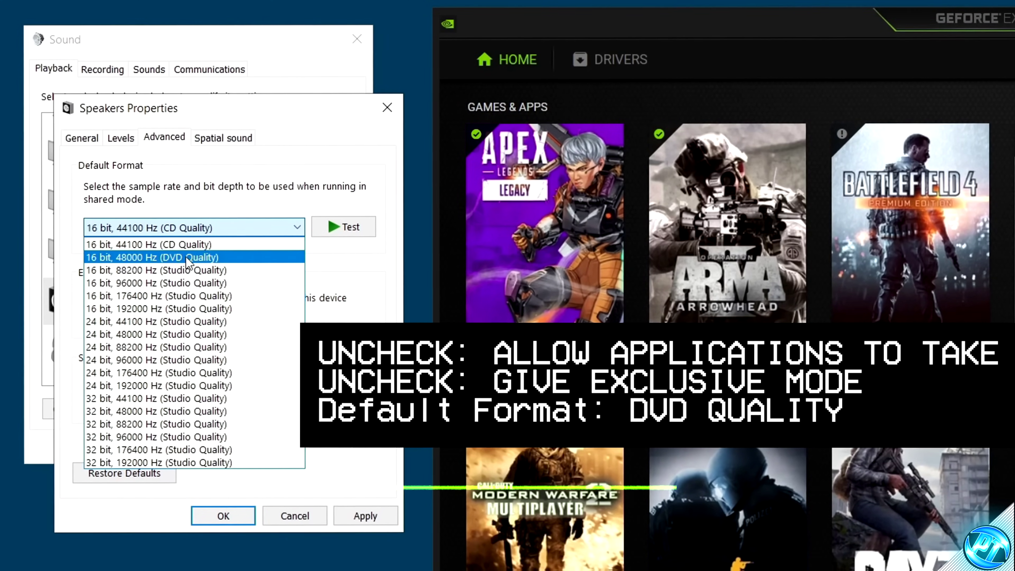
click(183, 257)
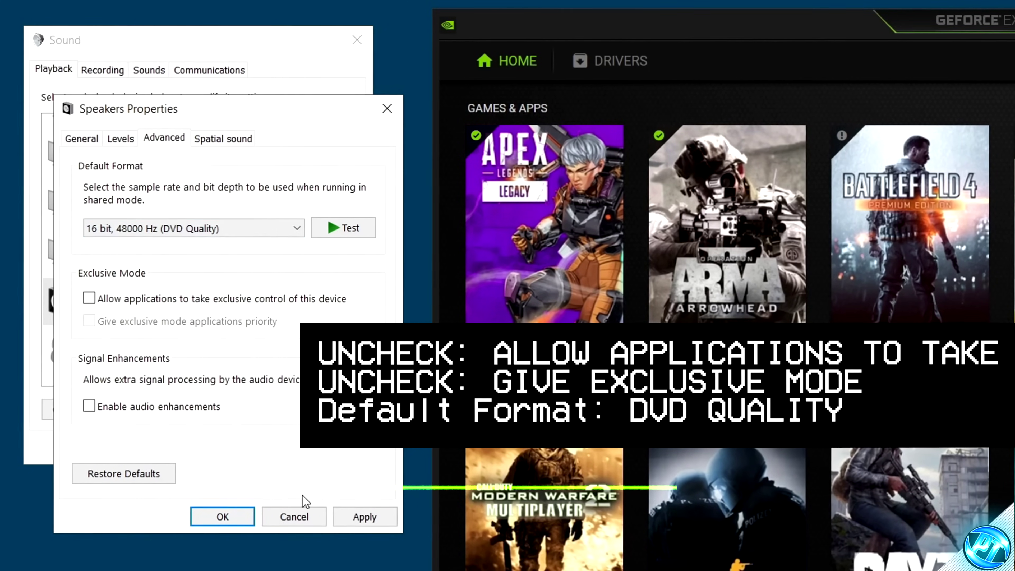
click(362, 516)
click(859, 492)
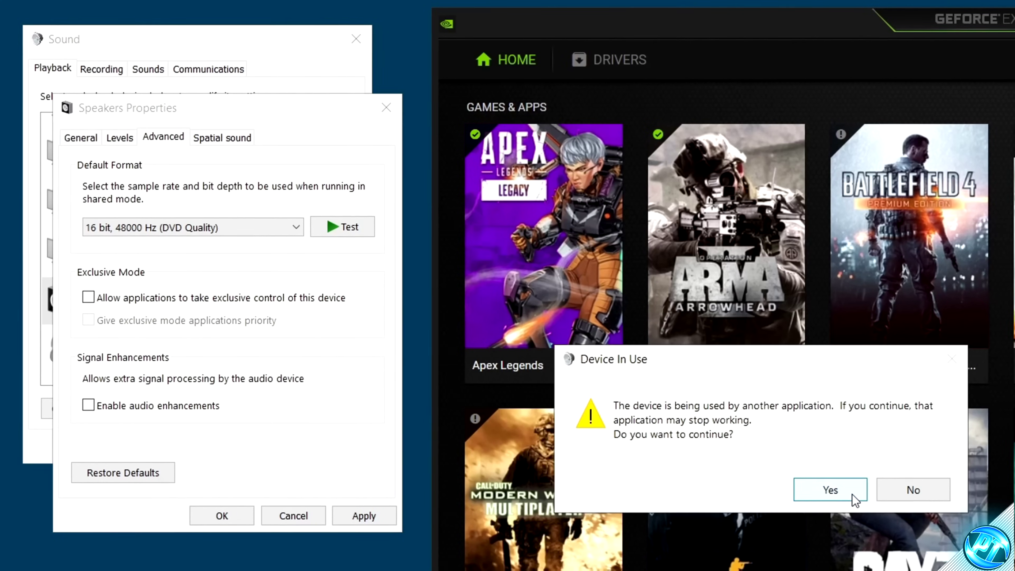
click(229, 522)
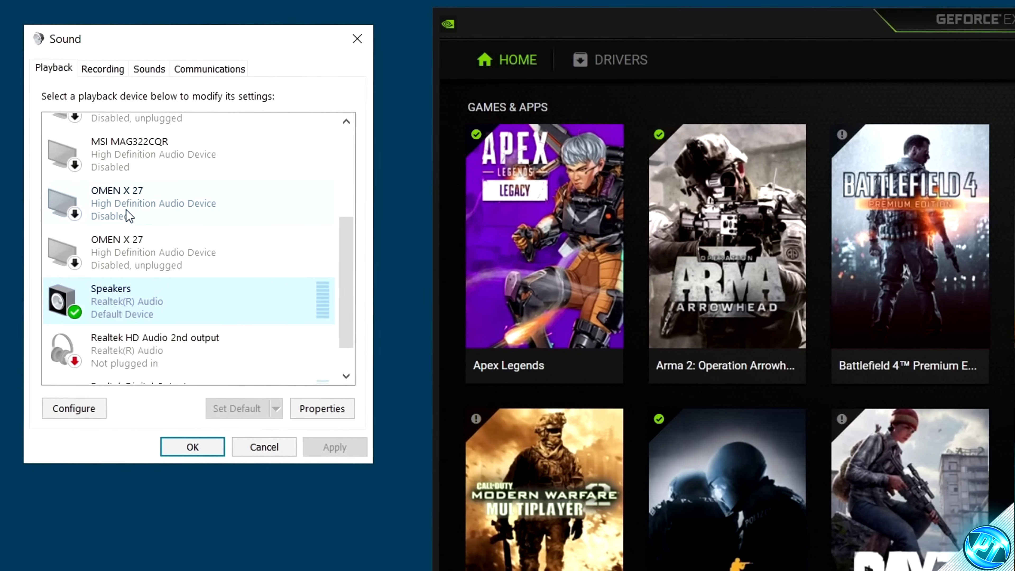
- Open the default Line recording device's advanced properties and switch exclusive application control on and back off
click(100, 72)
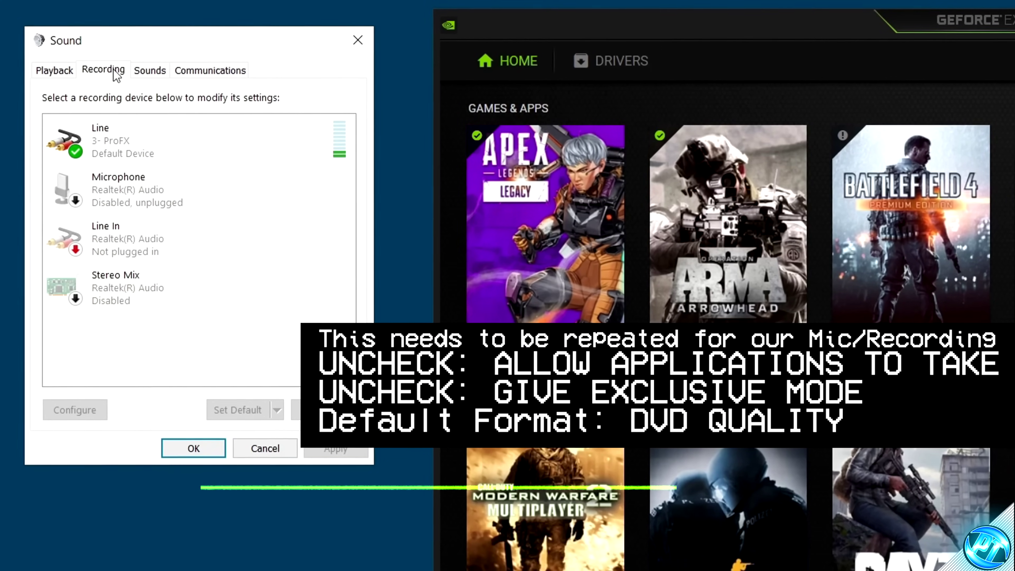
right_click(120, 142)
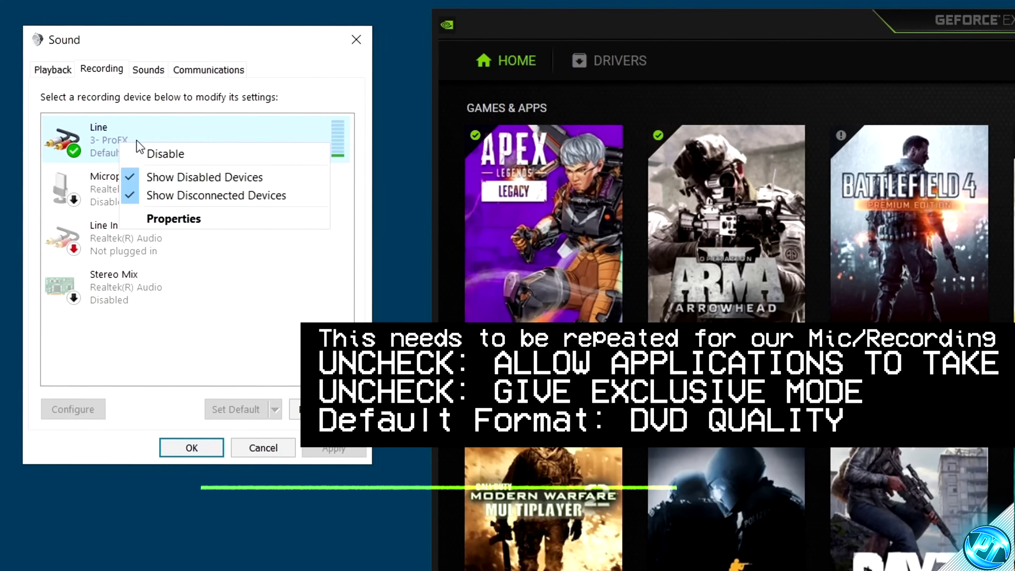
click(198, 221)
click(269, 140)
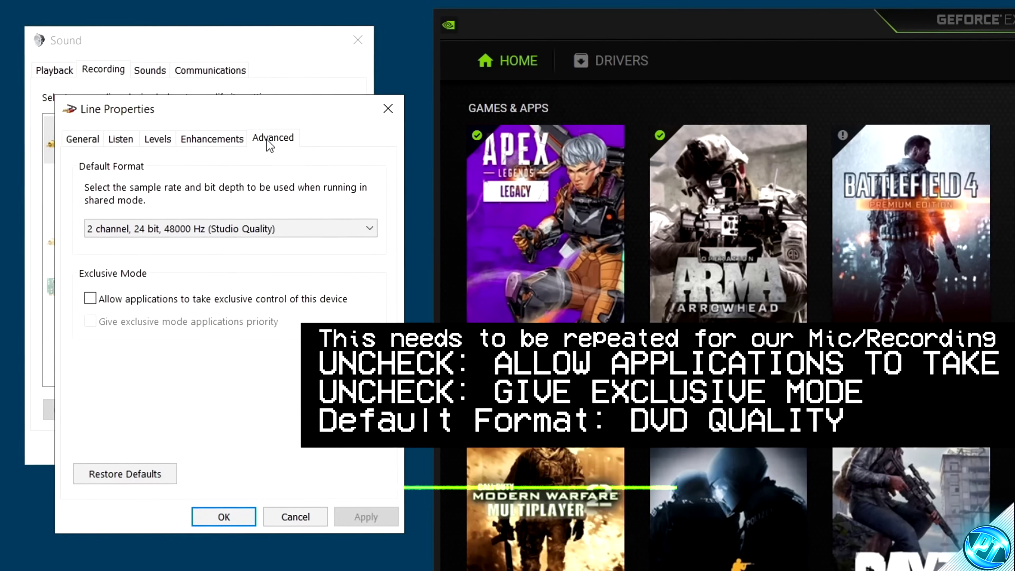
click(89, 298)
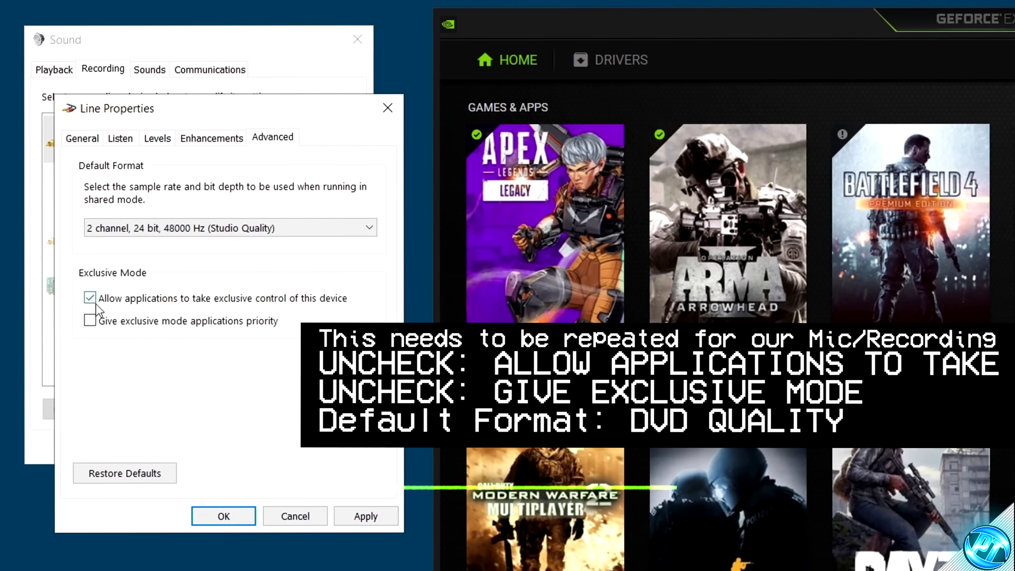
click(89, 299)
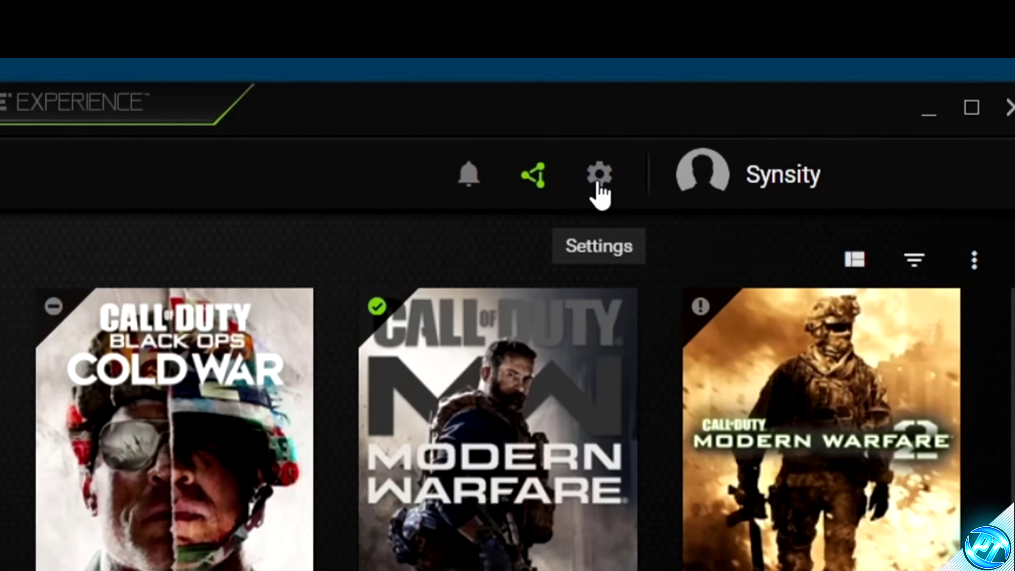
- Enable experimental features in the GeForce Experience general settings and restart the program
click(720, 50)
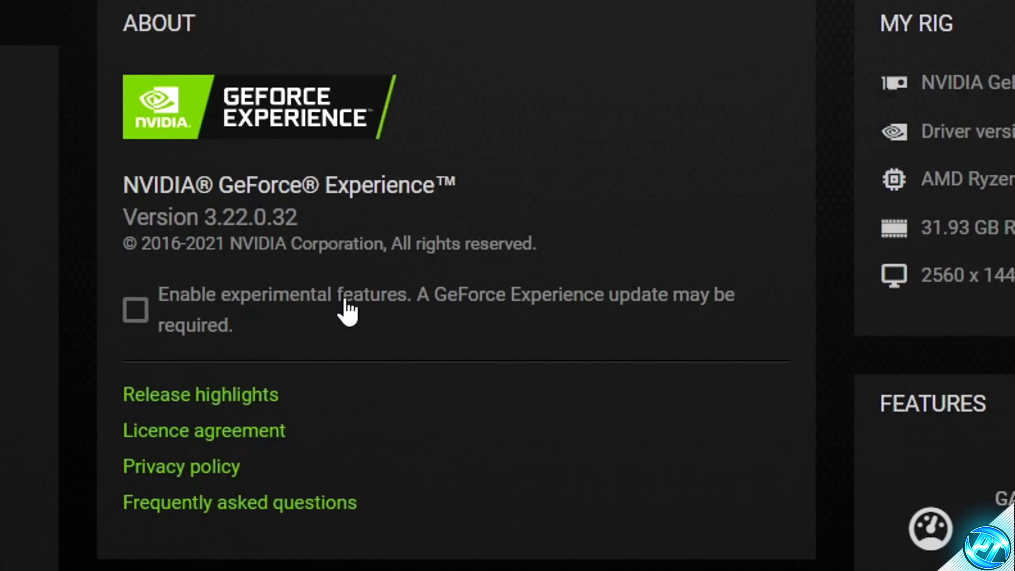
click(135, 311)
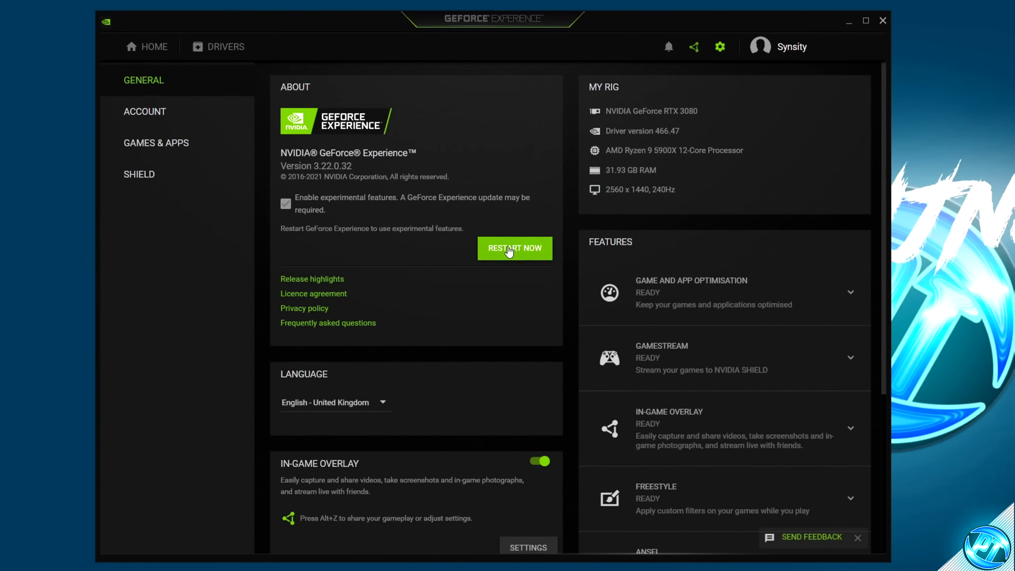
click(508, 250)
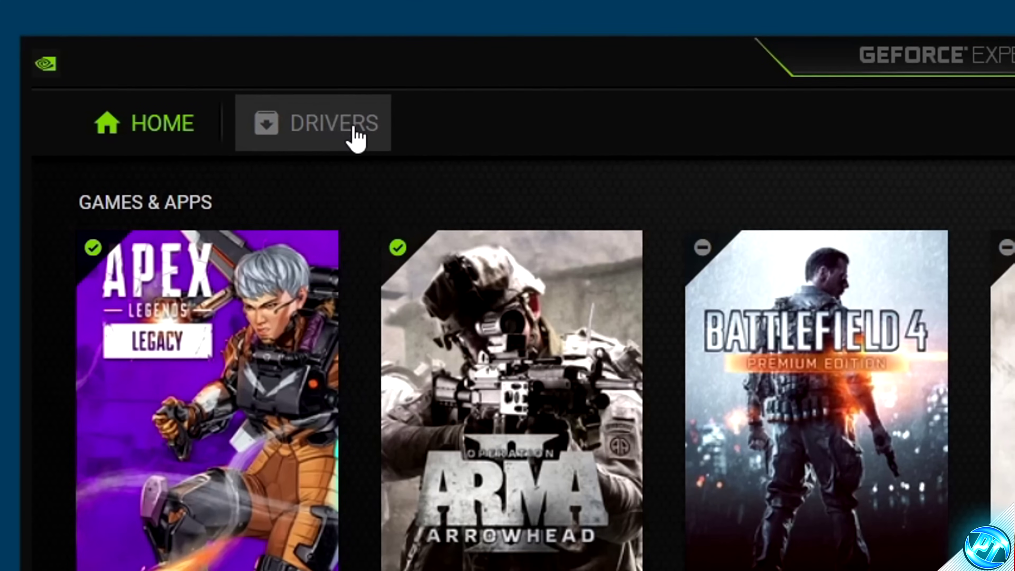
- Download the available GeForce Game Ready Driver version 466.77
click(354, 131)
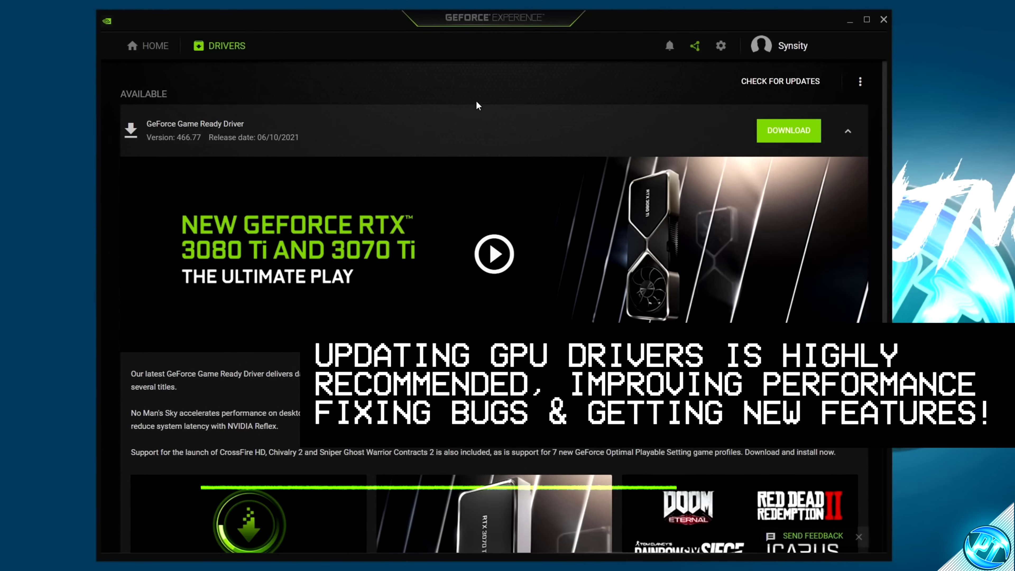
click(793, 132)
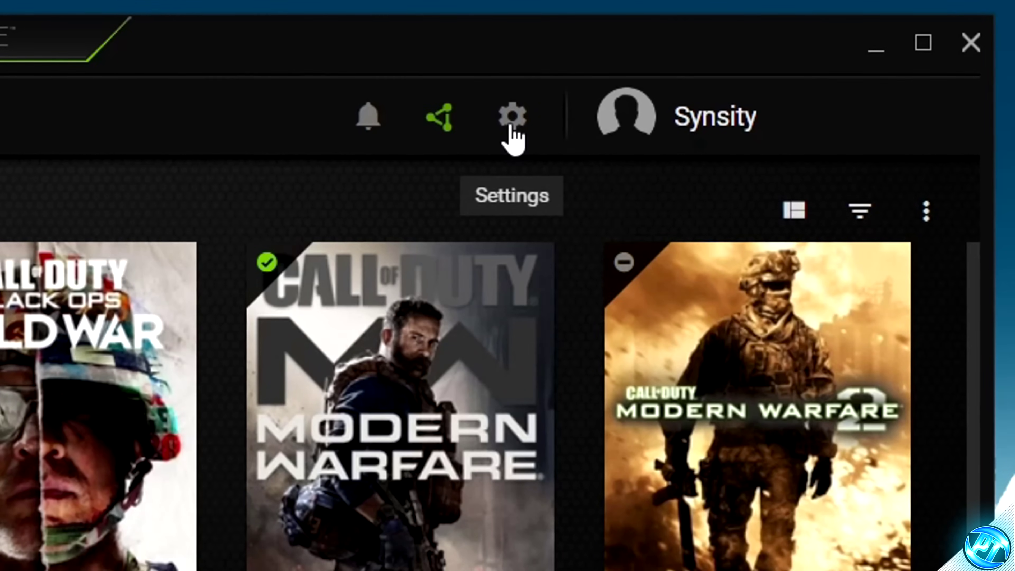
- In the general settings, turn on the in-game overlay and disable the desktop notification for available rewards
click(510, 127)
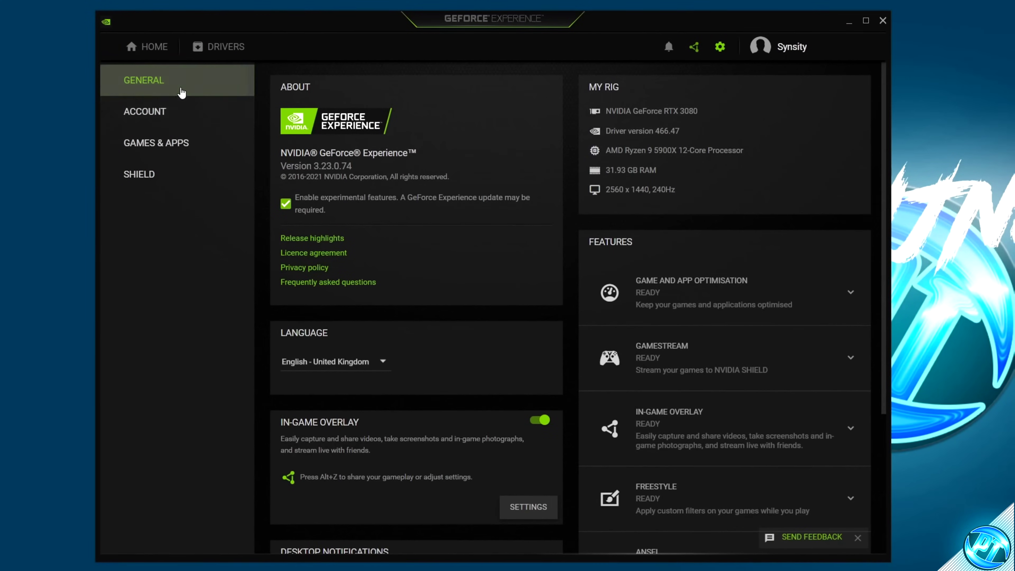
scroll(447, 254, down, 3)
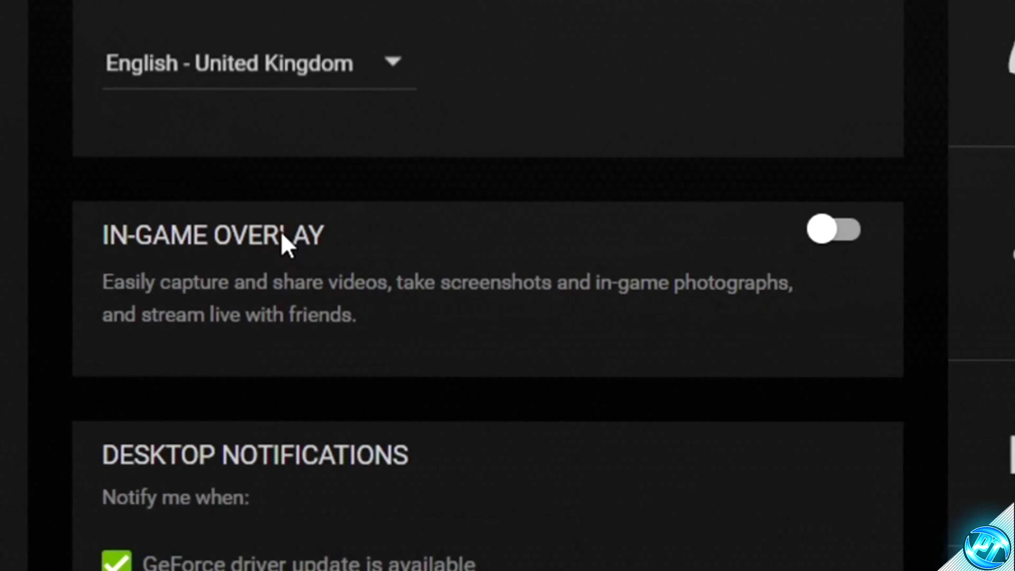
click(839, 230)
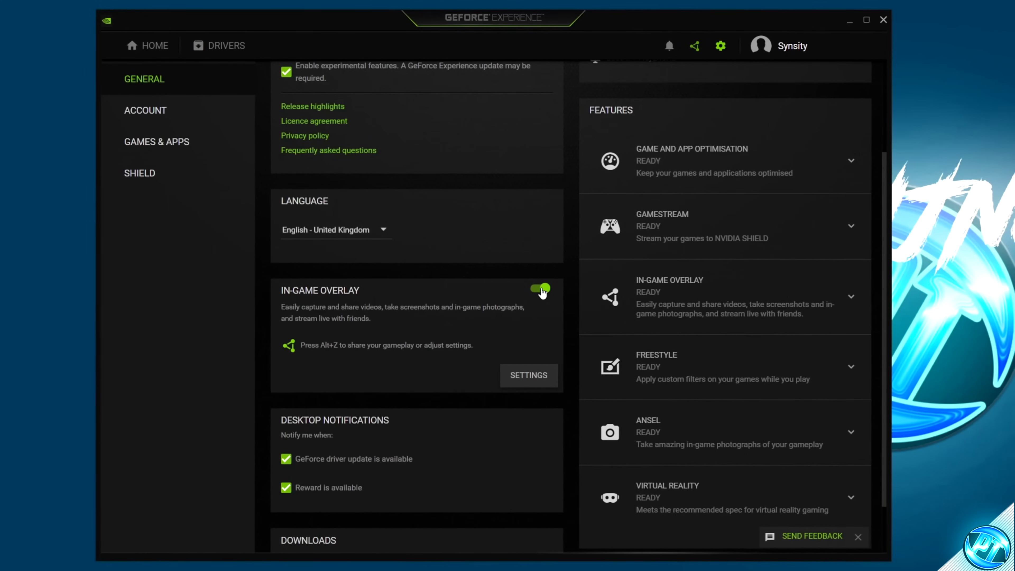
scroll(381, 312, down, 3)
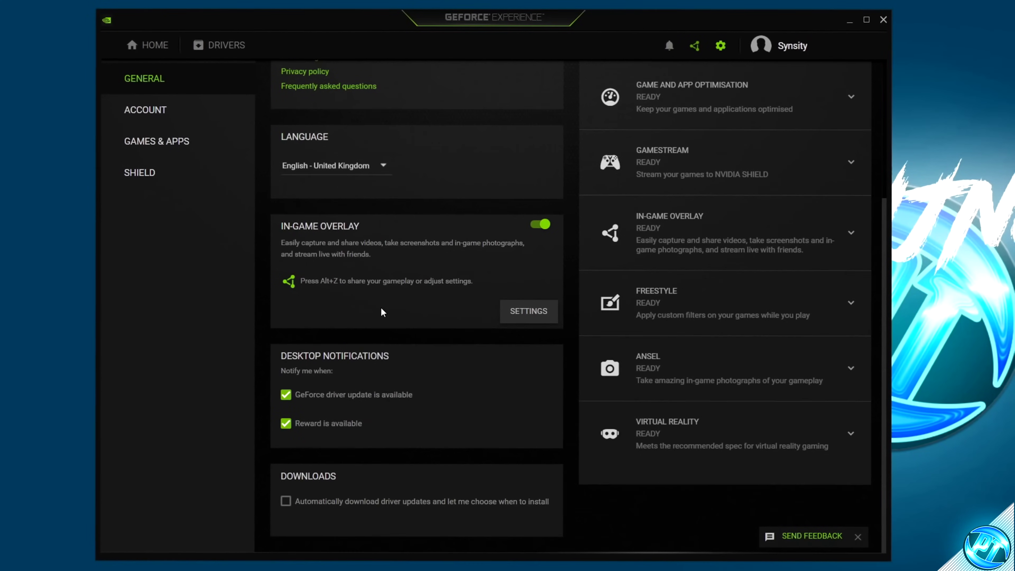
click(295, 430)
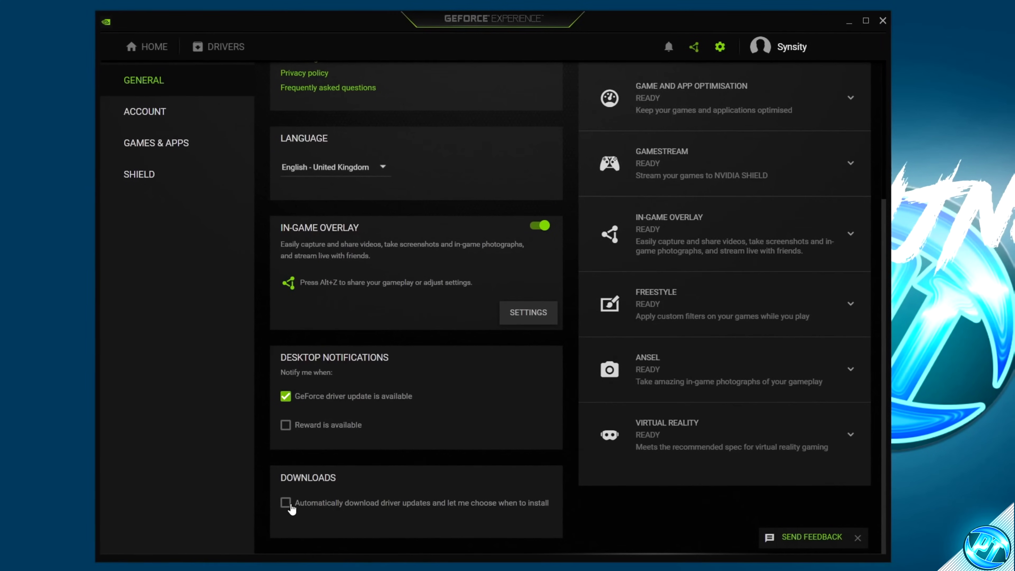
click(186, 82)
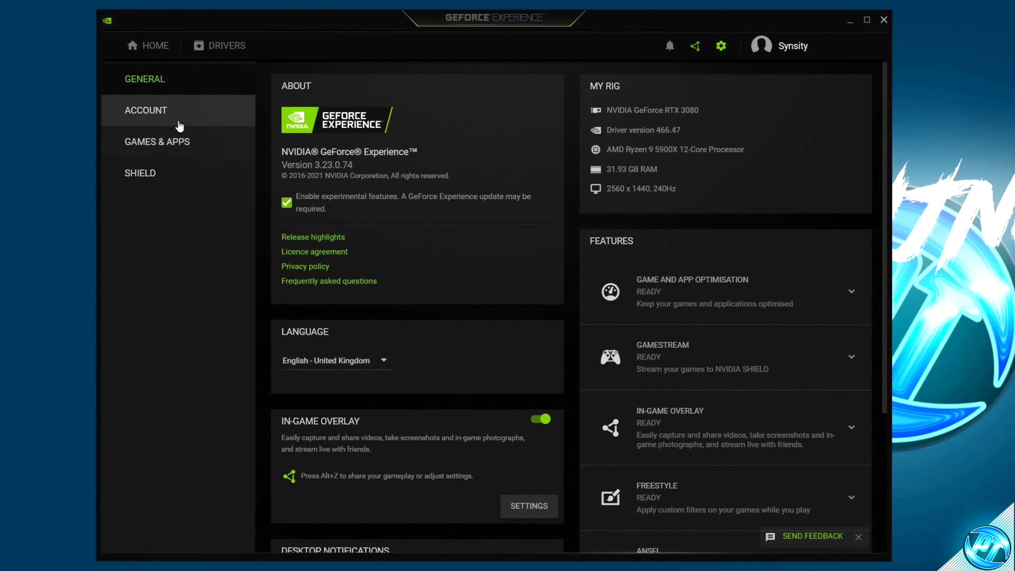
- Rescan the computer for supported games and applications from the Games & Apps settings
click(162, 149)
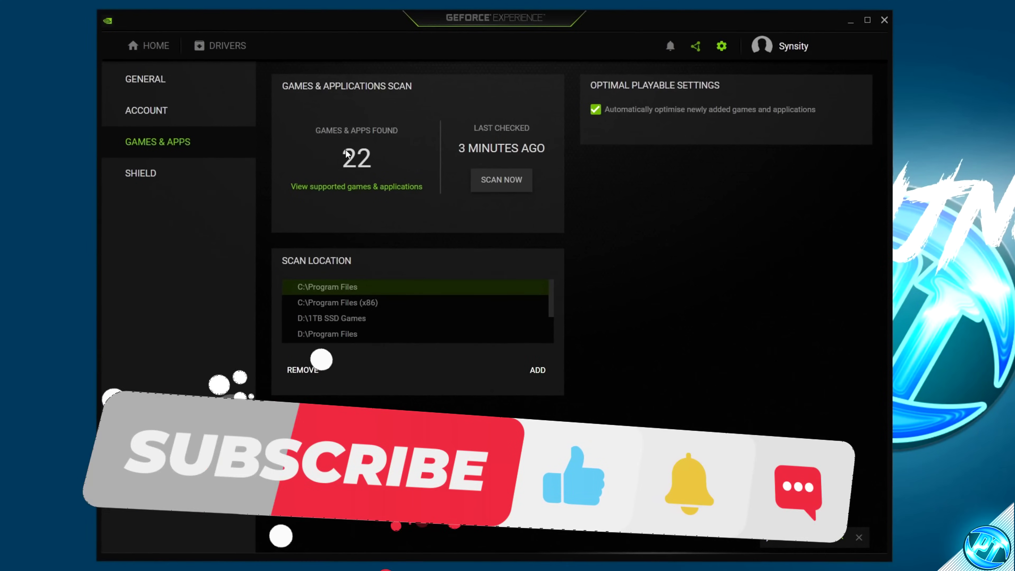
click(500, 181)
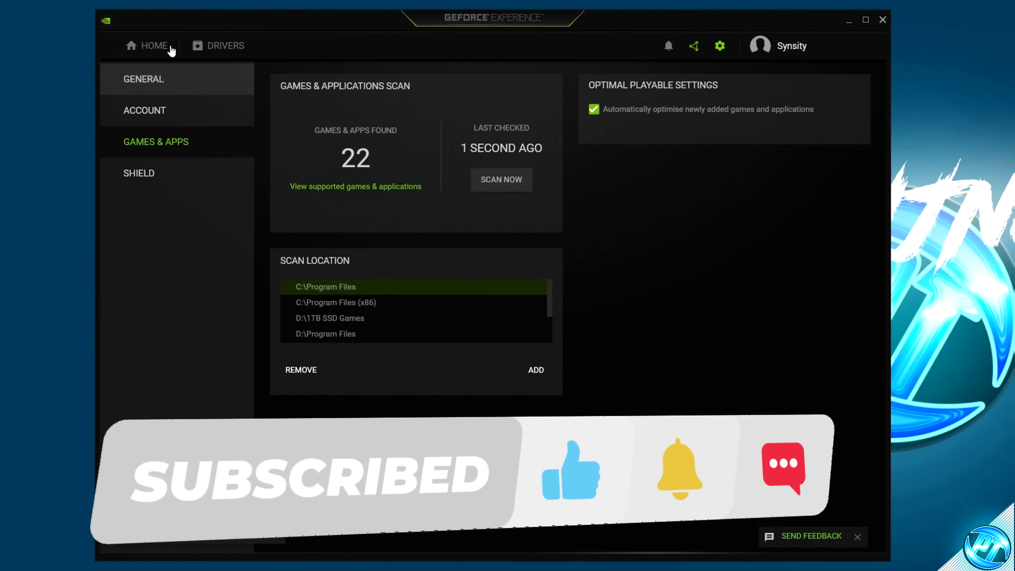
click(172, 47)
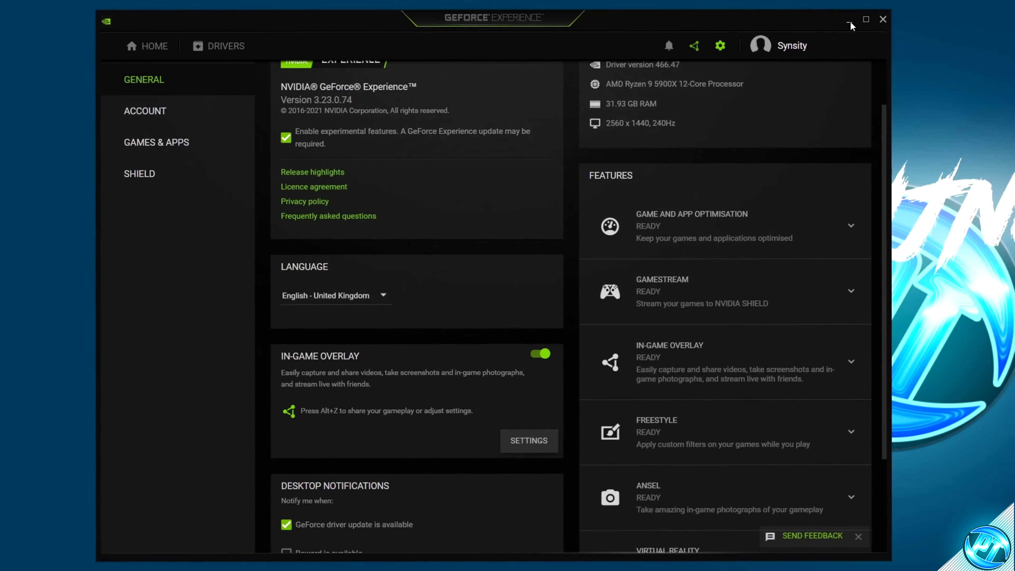
- Minimise the program, bring up the in-game overlay's settings, check the Connect options and open the HUD layout
click(849, 24)
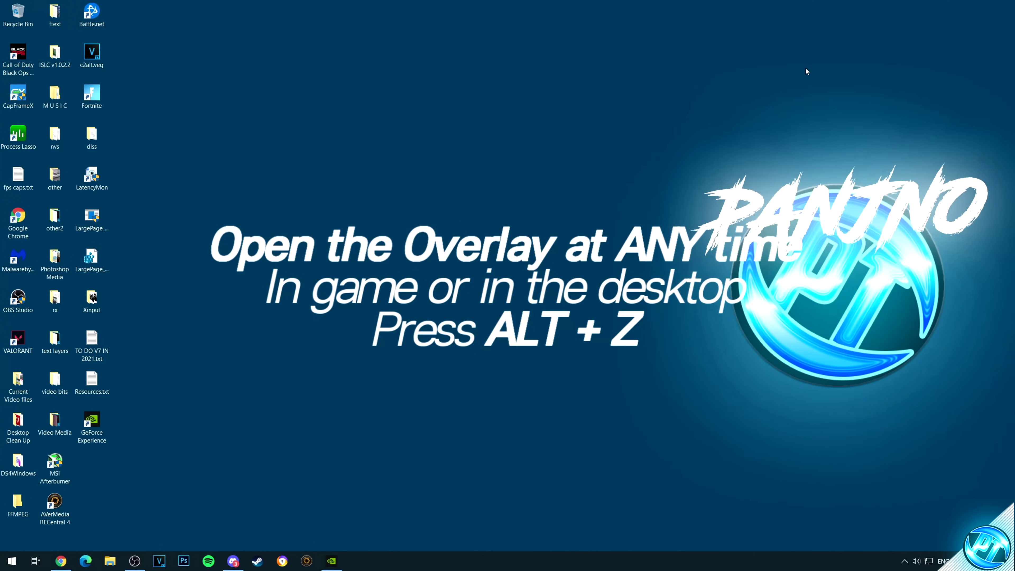
key(alt+z)
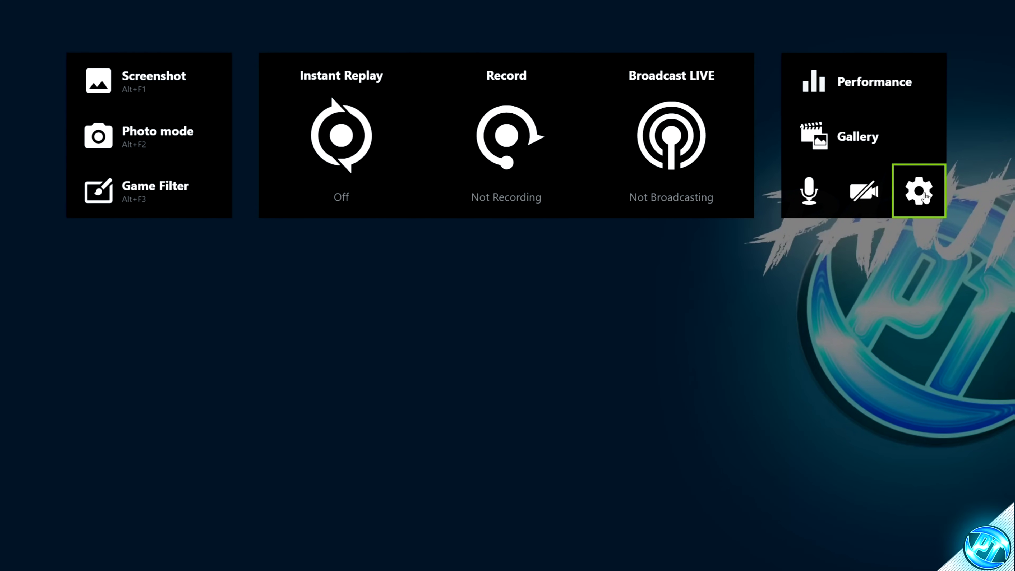
click(924, 195)
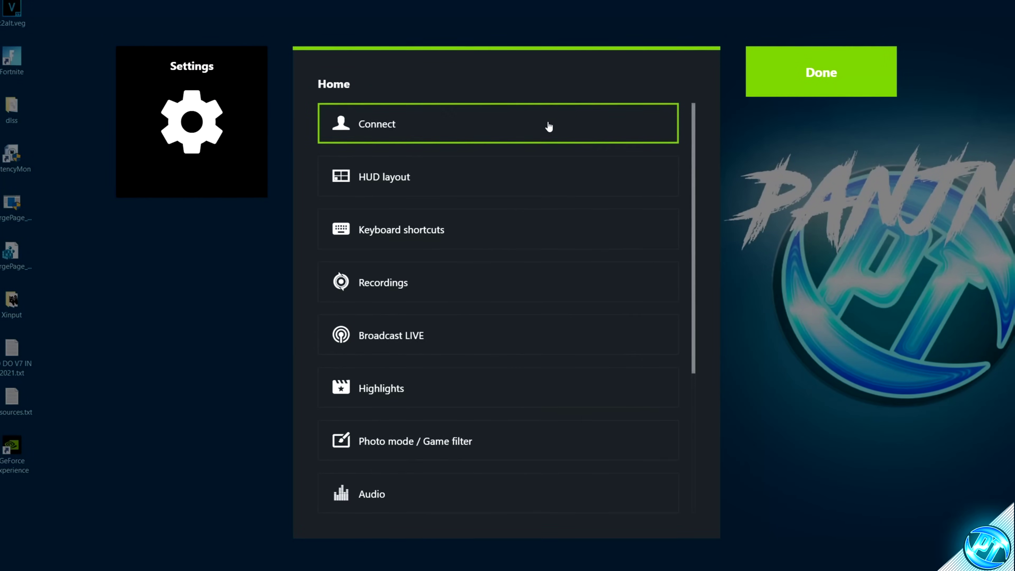
click(451, 132)
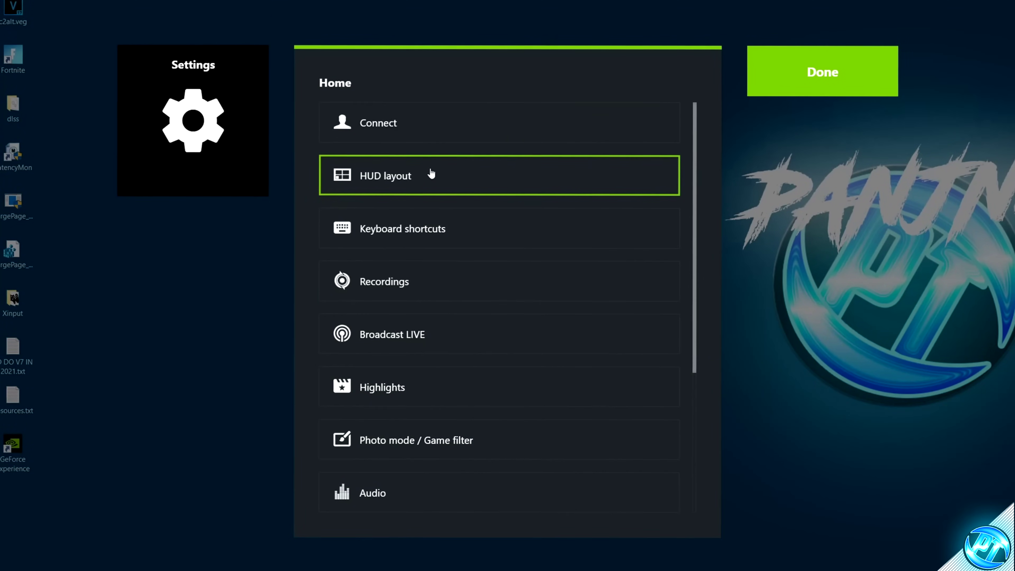
click(431, 174)
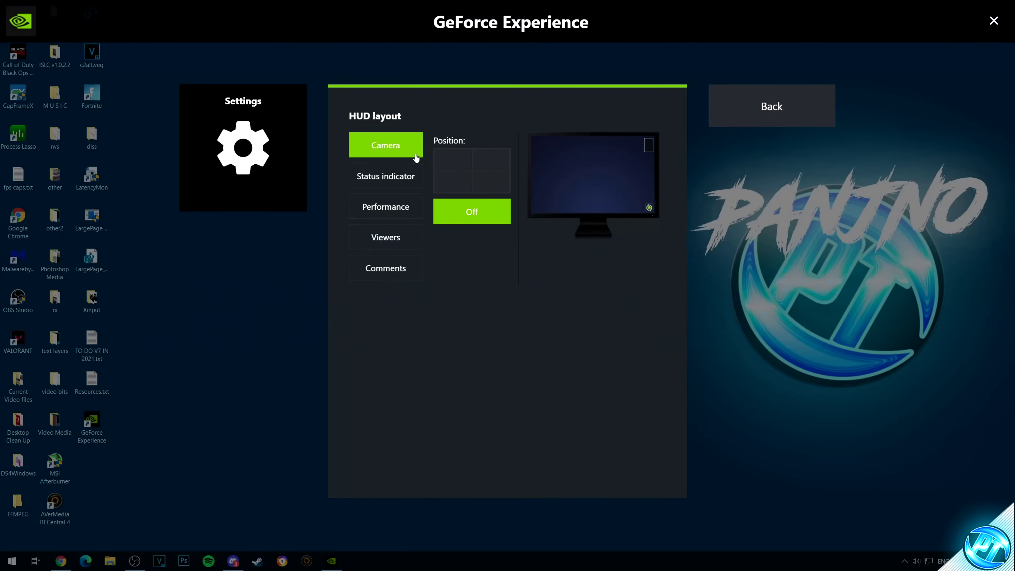
- Try the camera HUD in the bottom-right corner at the small, medium and large sizes, and switch the camera off
click(455, 158)
click(460, 220)
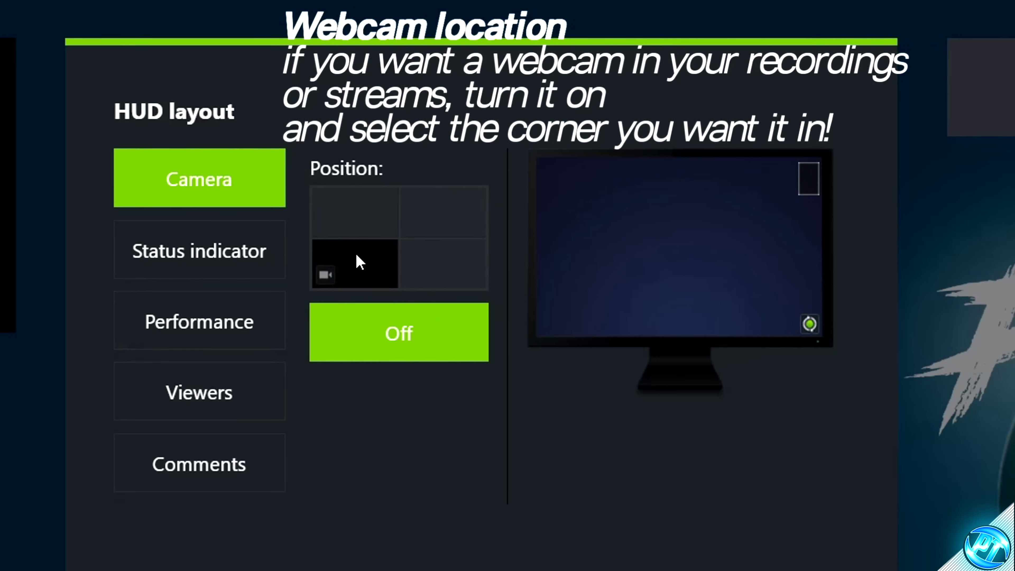
click(442, 263)
click(459, 447)
click(385, 434)
click(325, 427)
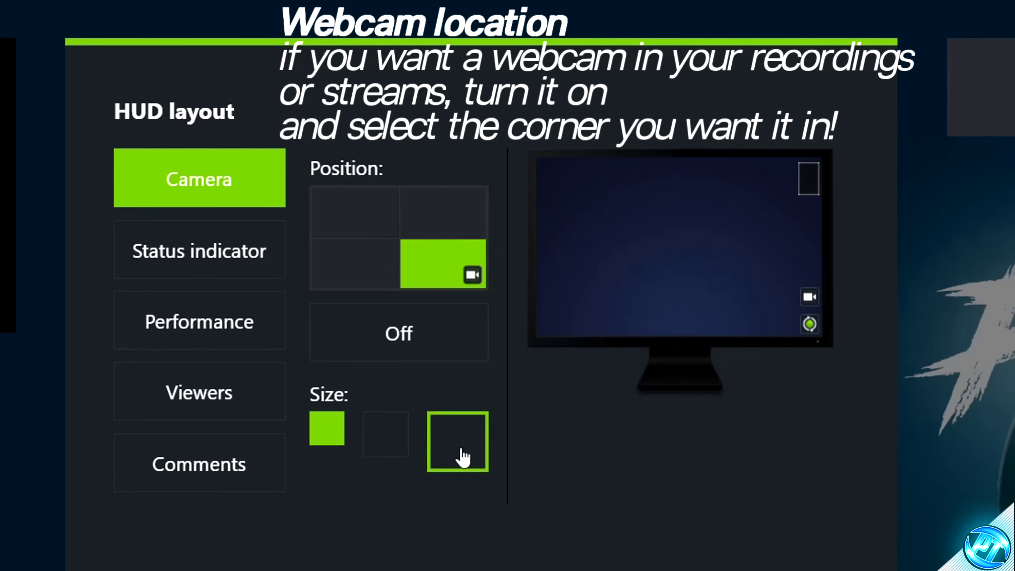
click(459, 444)
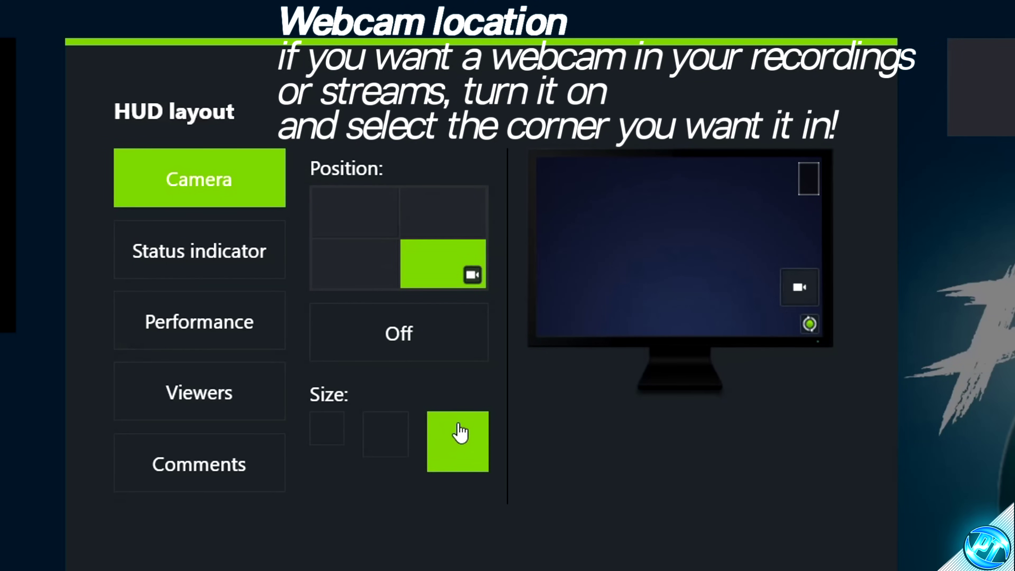
click(437, 352)
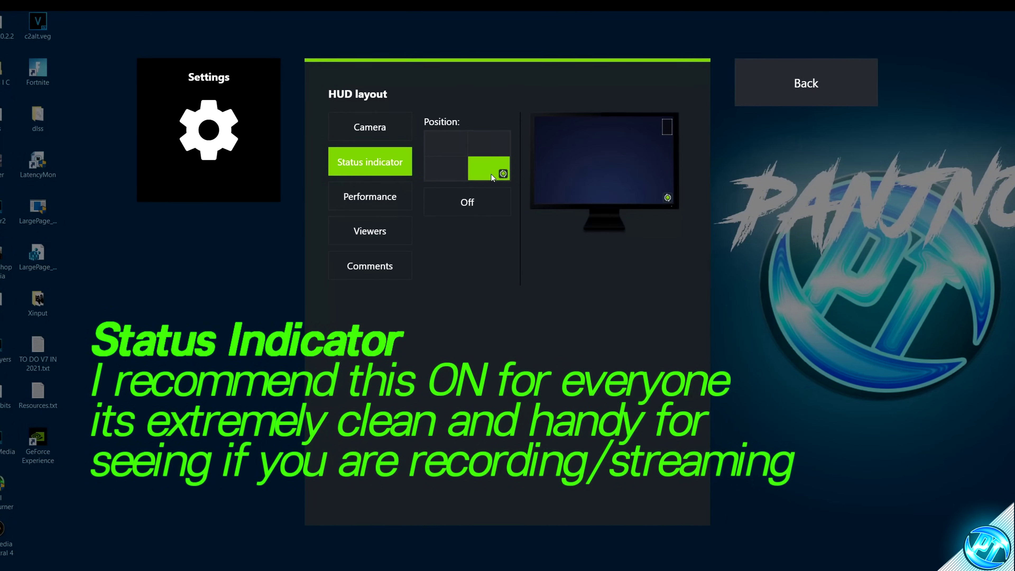
- Place the status indicator in the bottom-right corner of the HUD layout
click(446, 148)
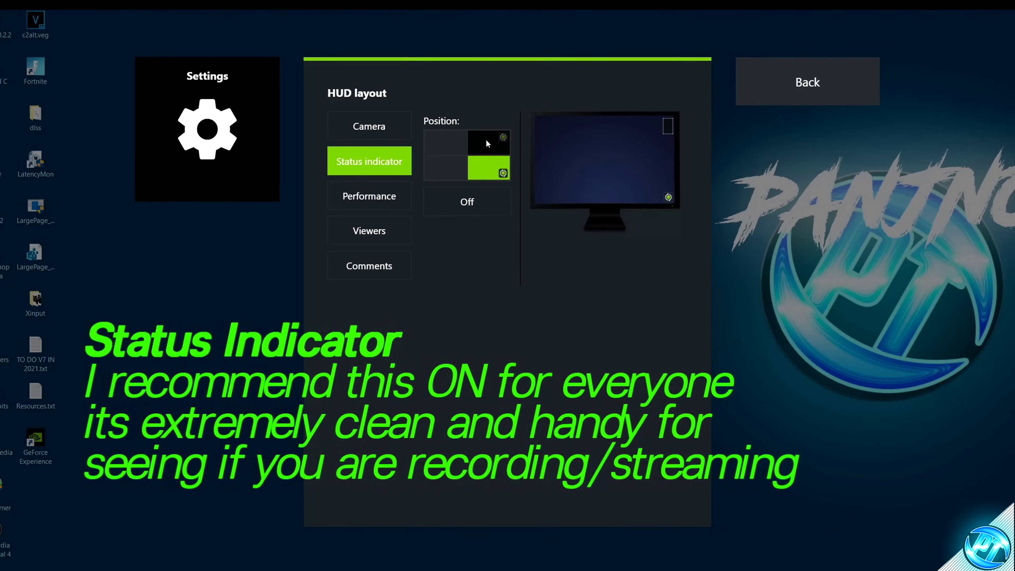
click(478, 168)
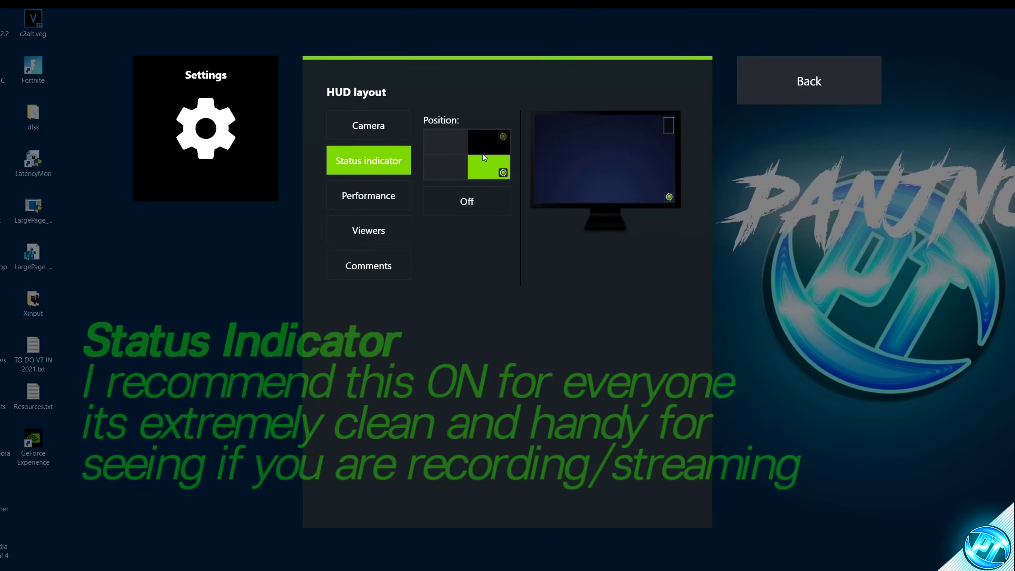
- Turn on the performance overlay in the top-right corner, try the different statistics levels and use Advanced
click(329, 184)
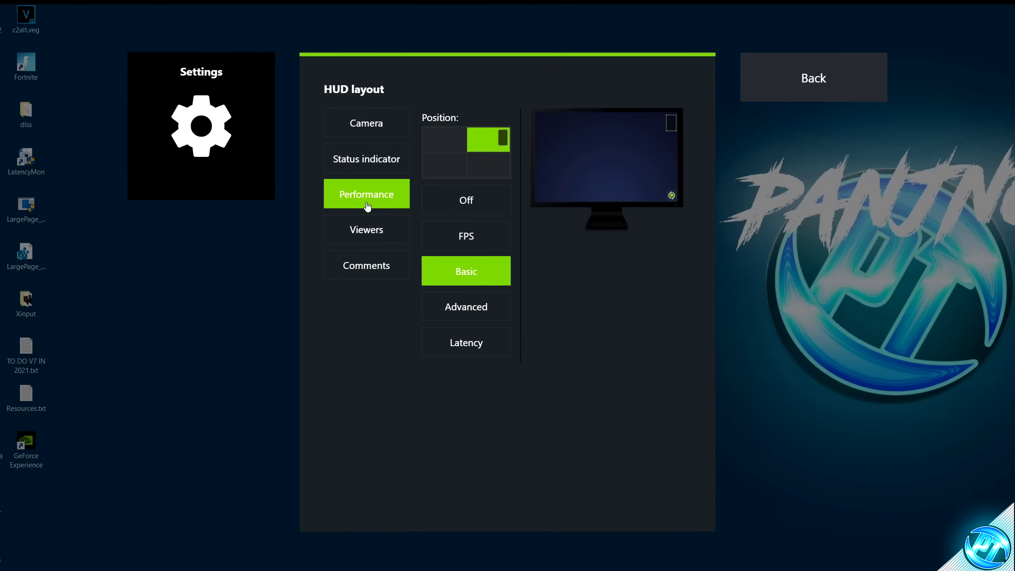
click(459, 198)
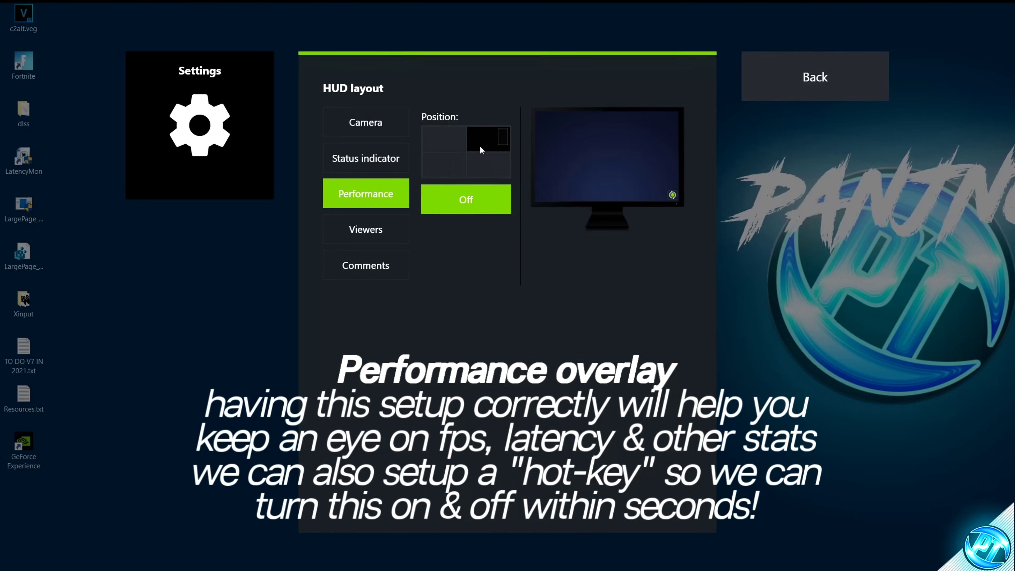
click(480, 146)
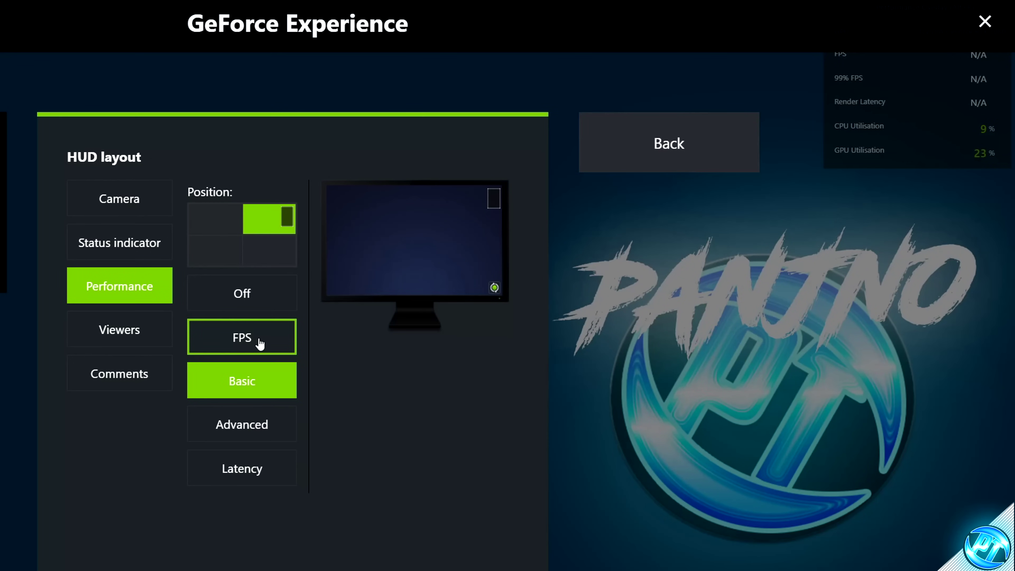
click(468, 247)
click(241, 383)
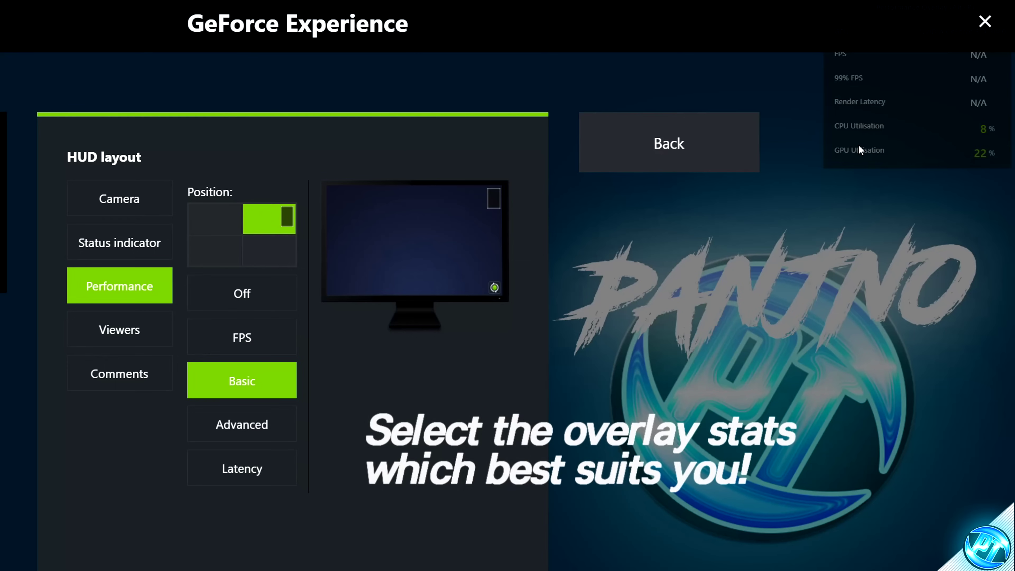
click(264, 425)
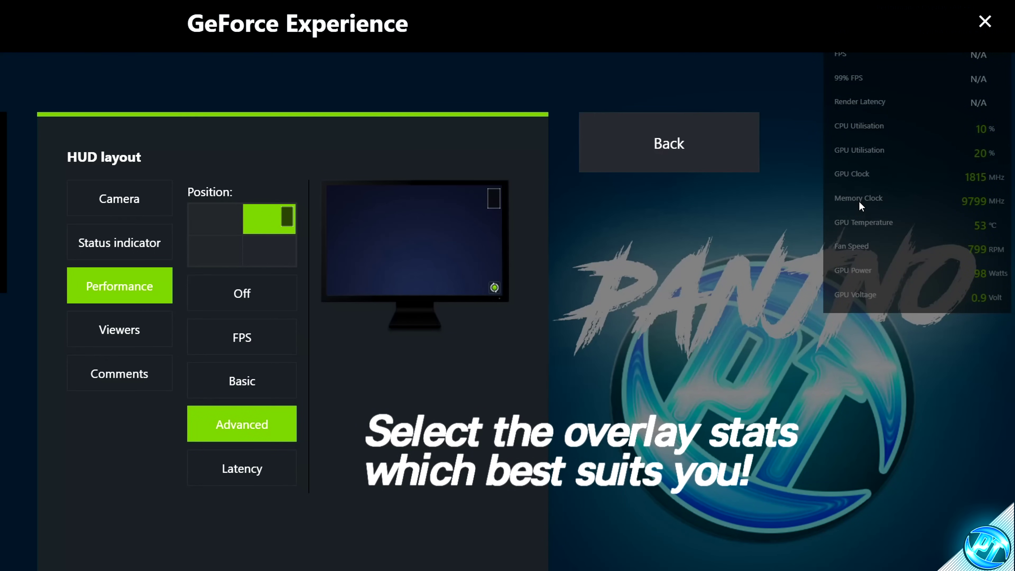
click(253, 468)
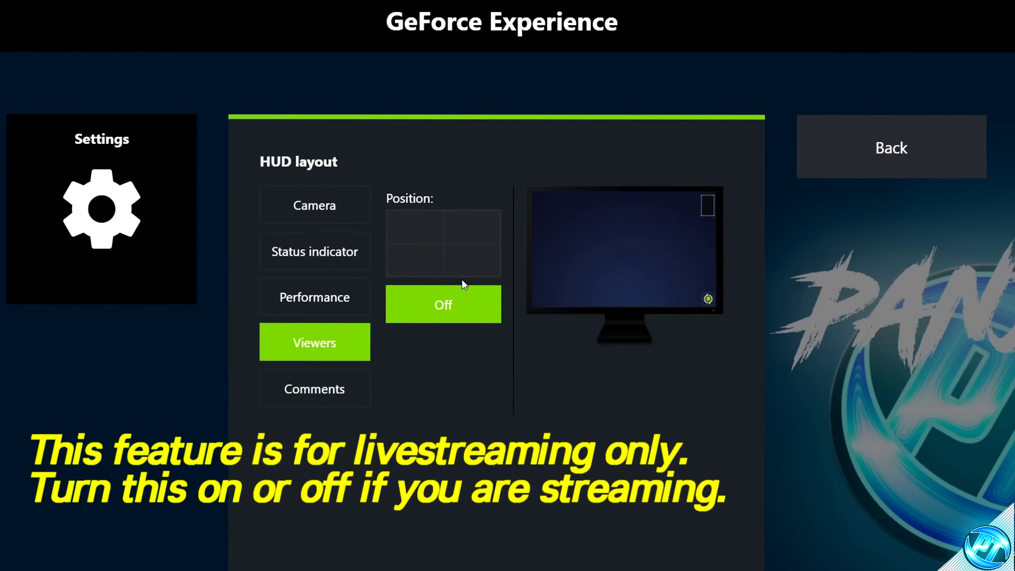
- Check the position options for the Viewers and Comments overlays and return to the main overlay settings
click(434, 215)
click(471, 260)
key(Down)
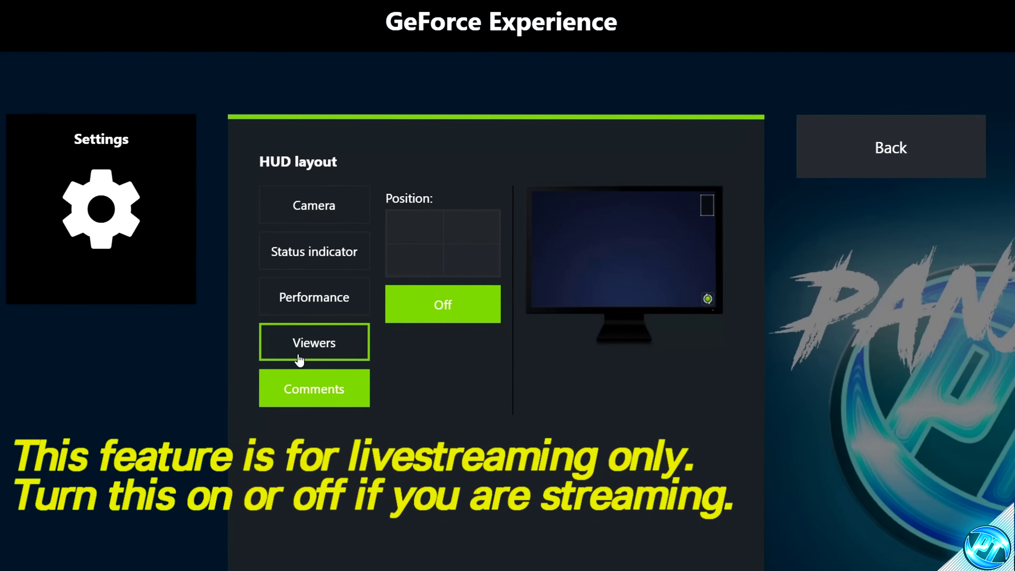
click(497, 271)
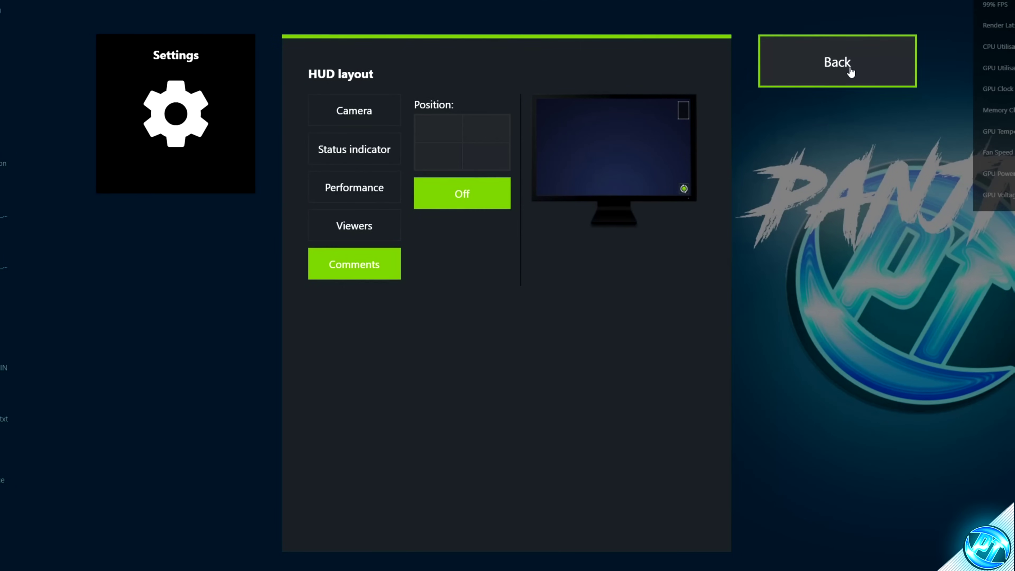
click(850, 72)
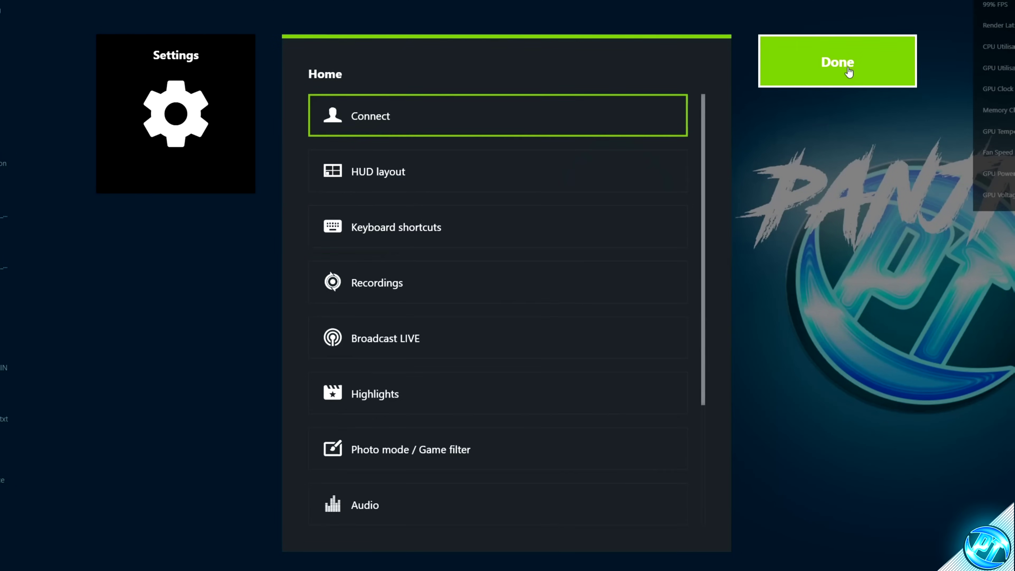
- Set the keyboard shortcut for toggling the camera while broadcasting to O+P and return to the main overlay settings
click(567, 236)
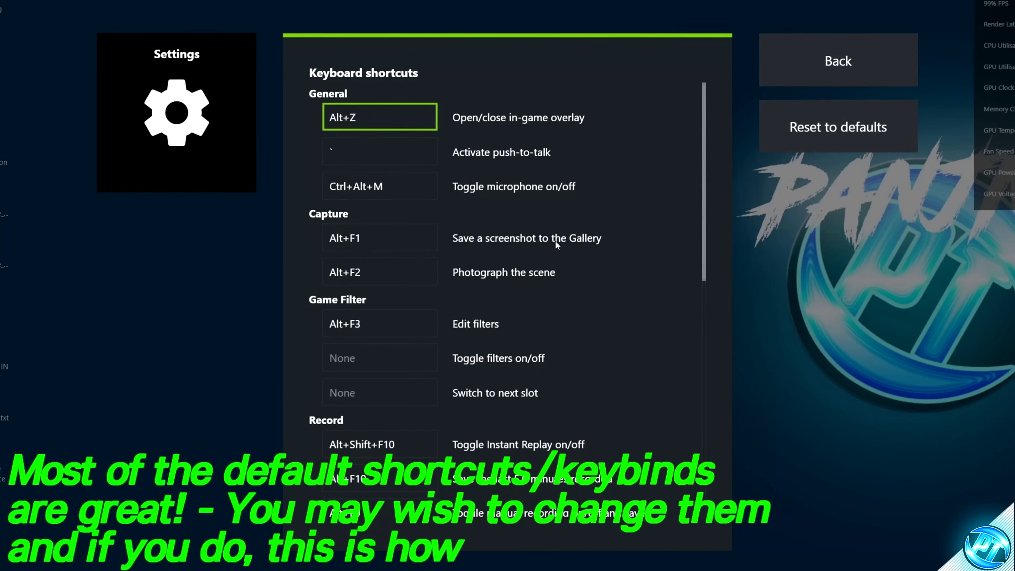
click(440, 287)
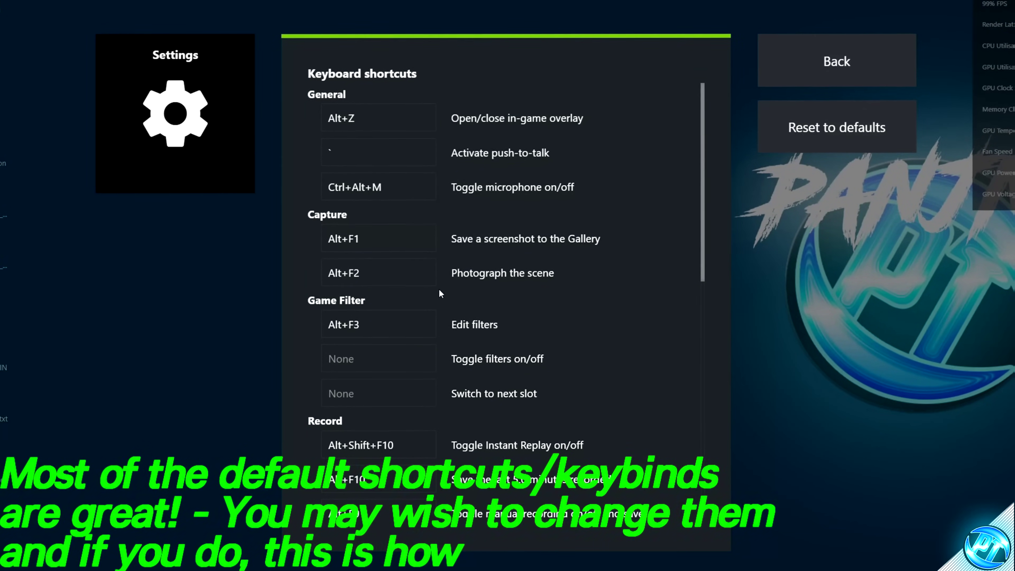
scroll(377, 327, down, 5)
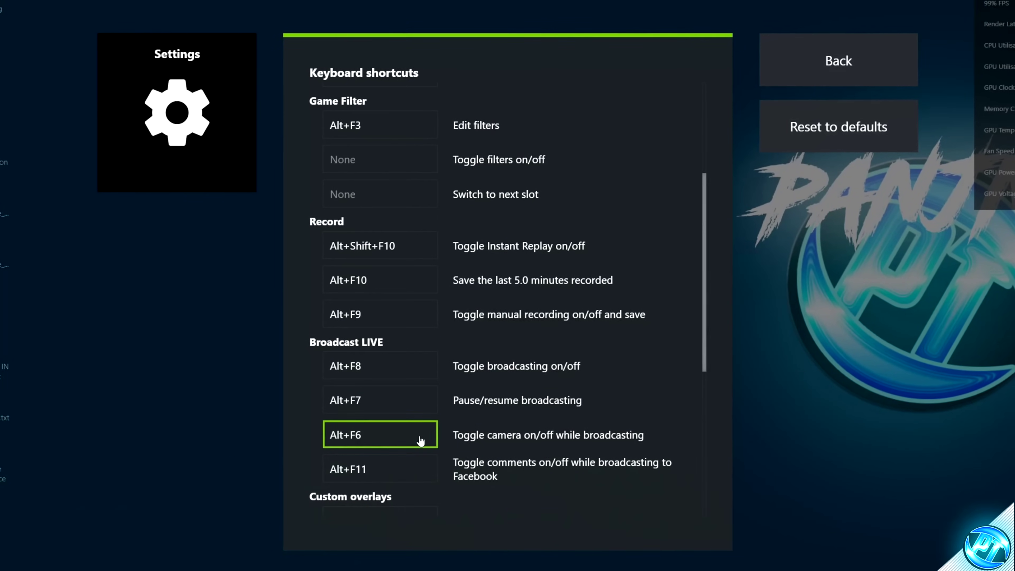
click(409, 441)
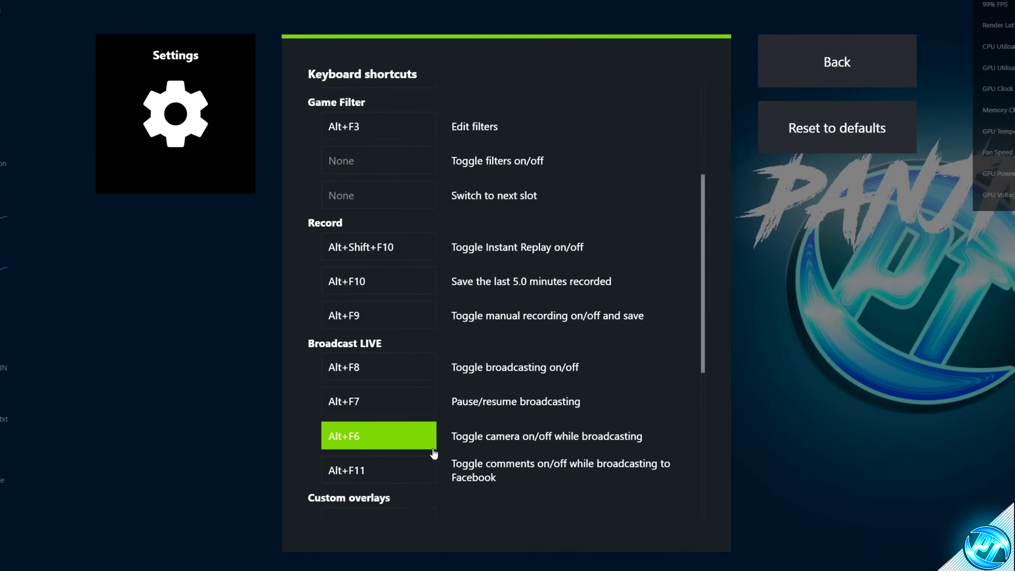
key(o+p)
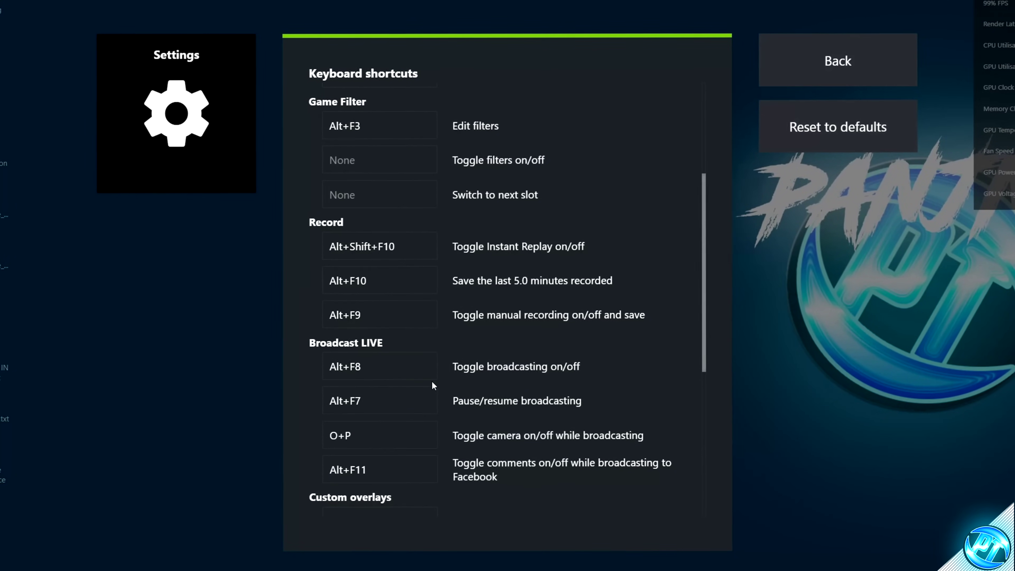
click(814, 74)
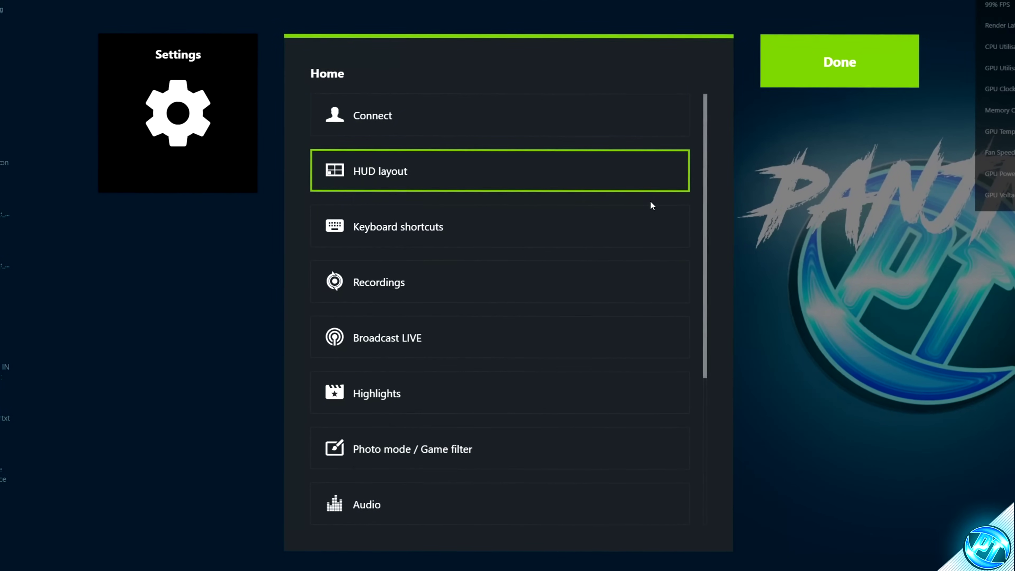
- Set the Temporary files folder for recordings to G:\Recordings and open the folder selection for Videos
click(446, 290)
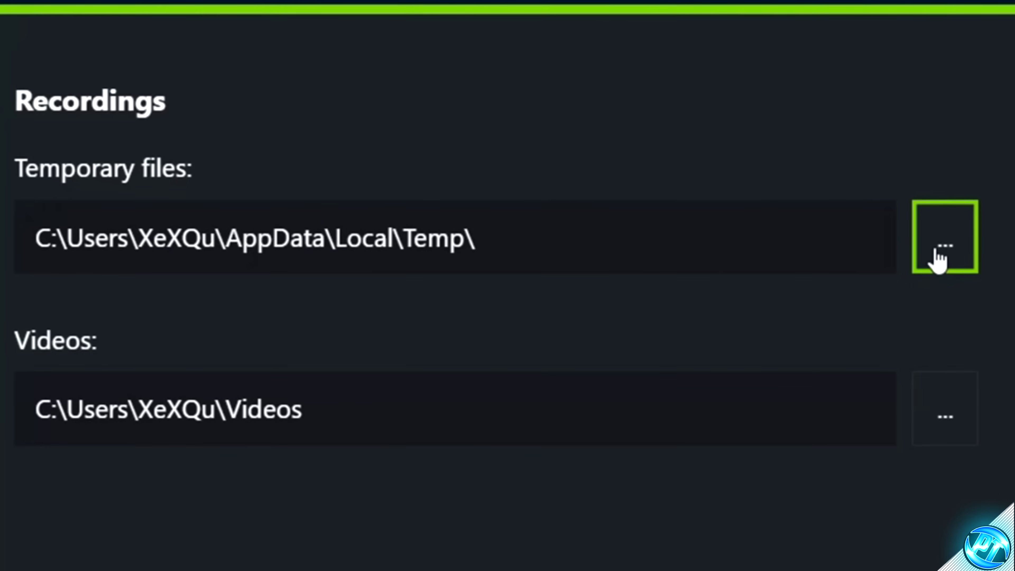
click(688, 138)
click(954, 192)
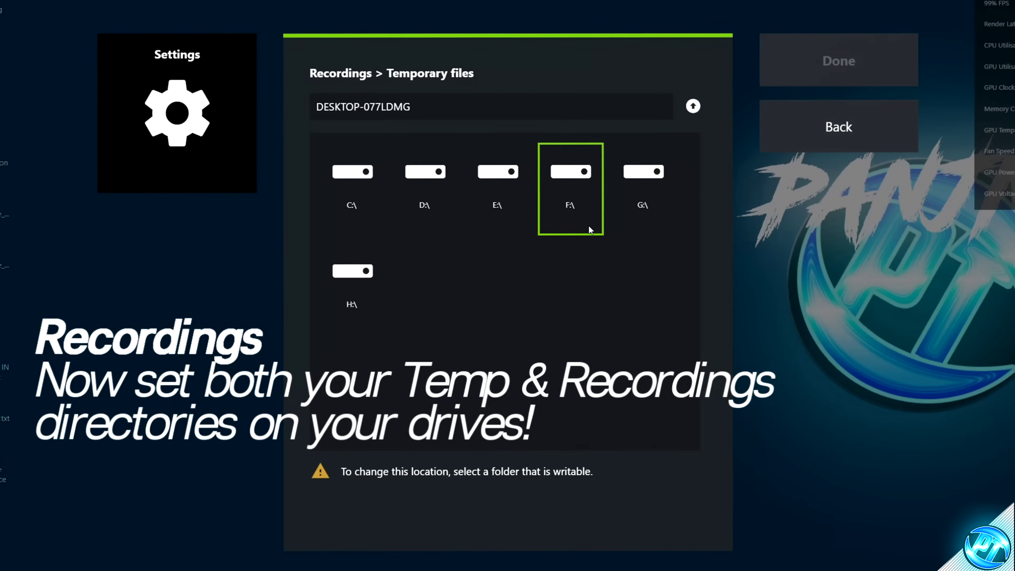
click(502, 188)
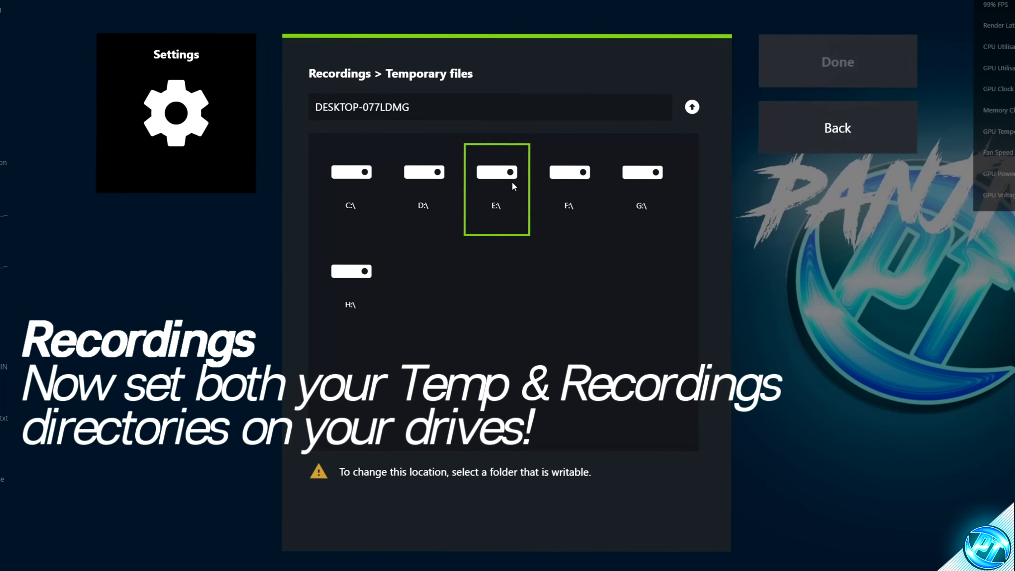
click(507, 182)
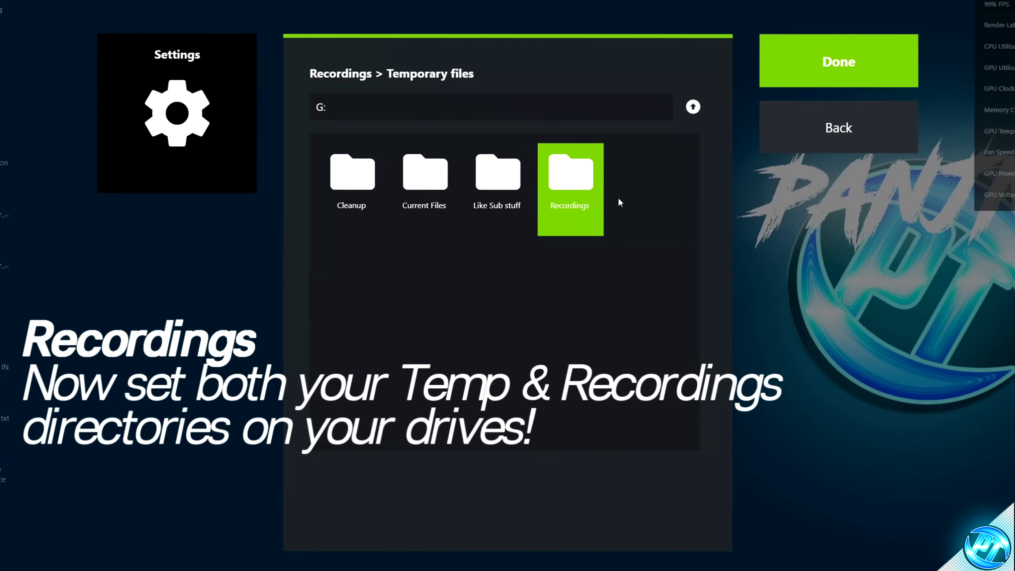
click(831, 68)
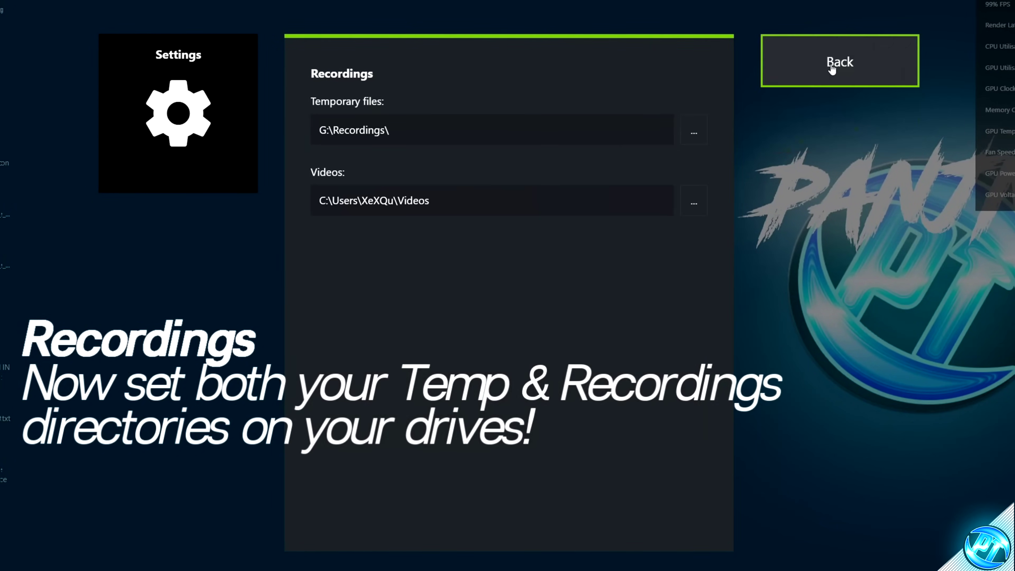
click(694, 202)
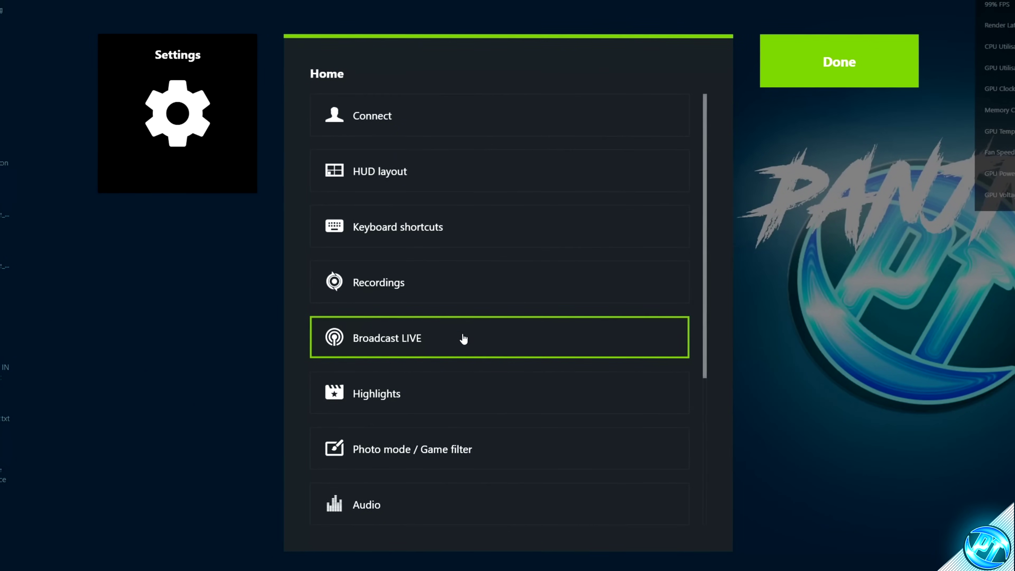
- Turn off Broadcast LIVE and the Highlights capture in the overlay settings
click(463, 338)
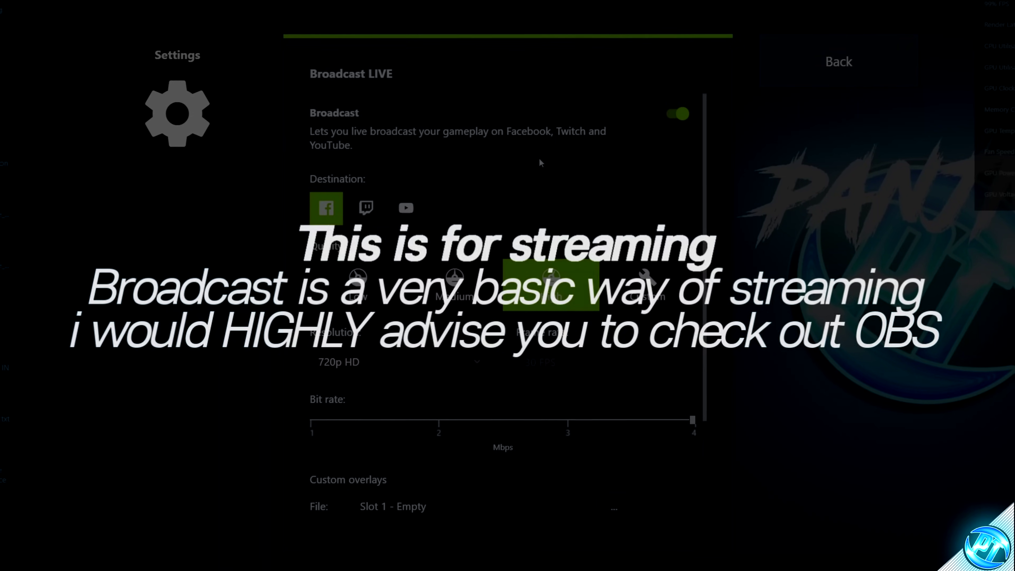
click(674, 124)
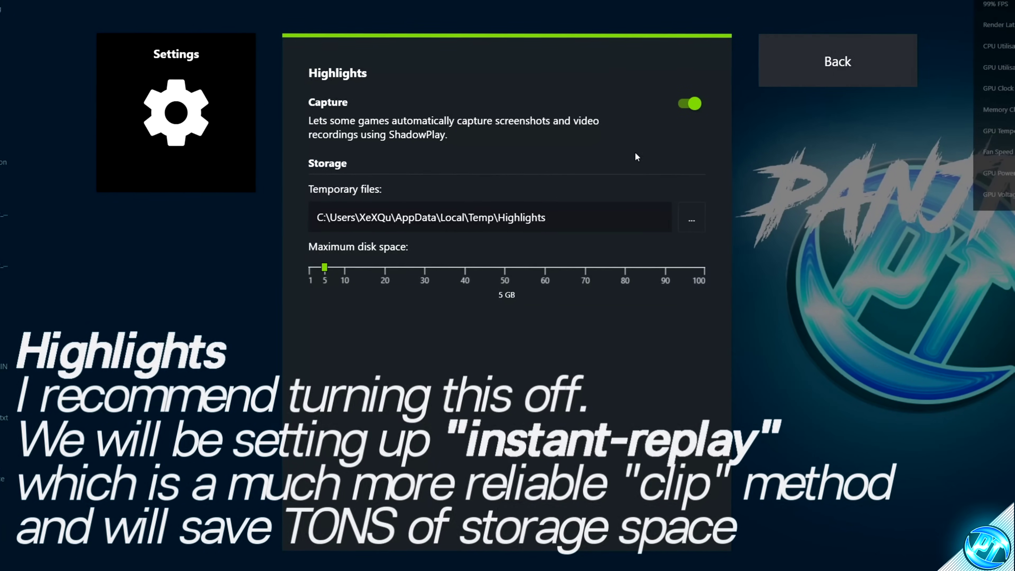
click(683, 103)
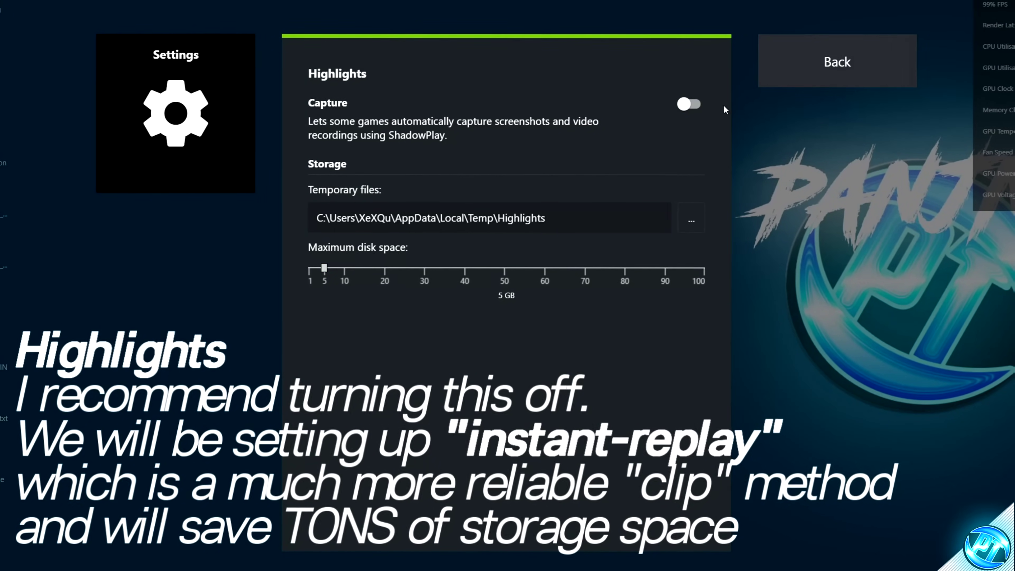
click(825, 79)
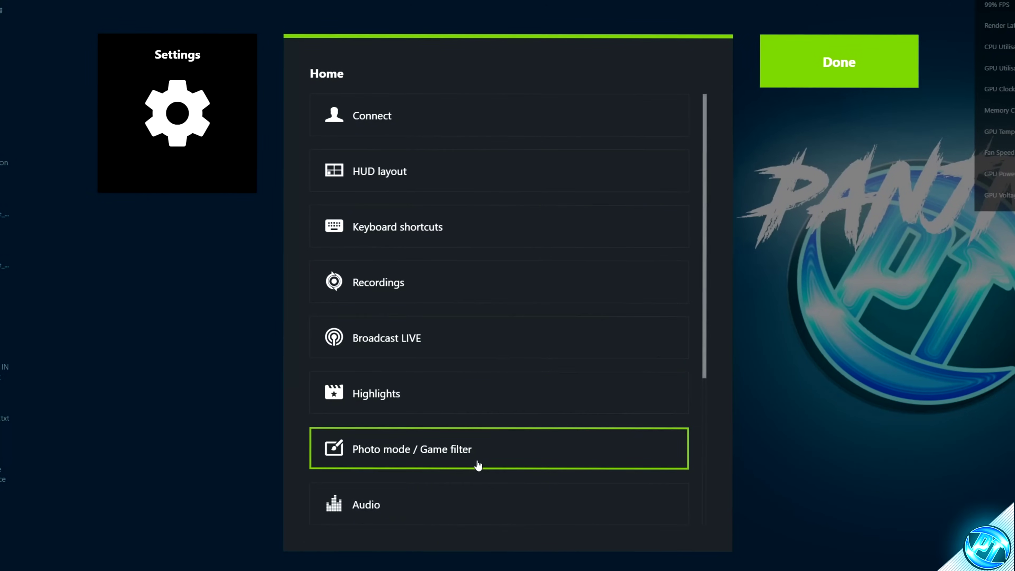
- Try turning off Capture / Enhance for Photo mode / Game filter, and turn it back on
click(442, 460)
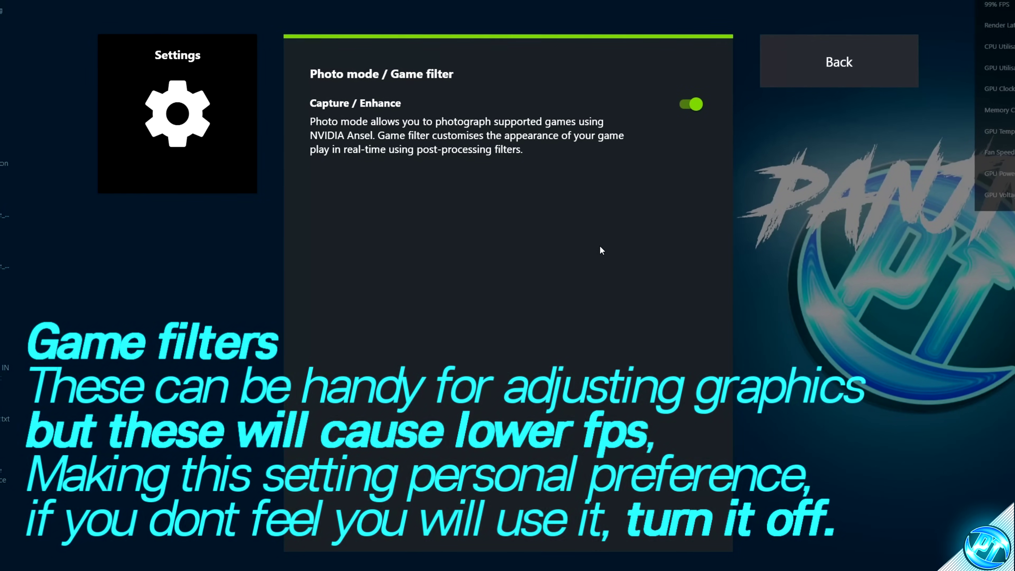
click(695, 105)
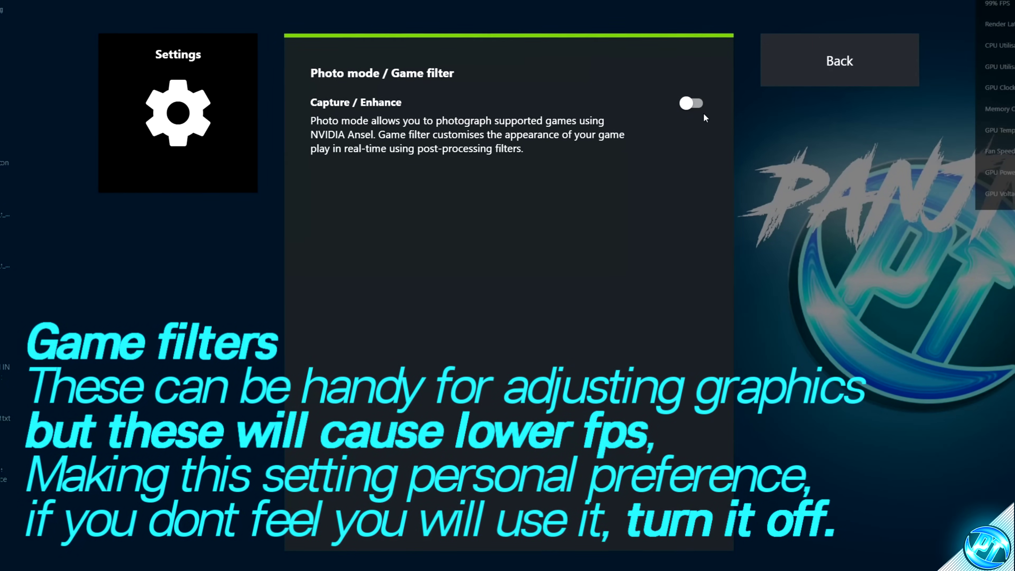
click(675, 105)
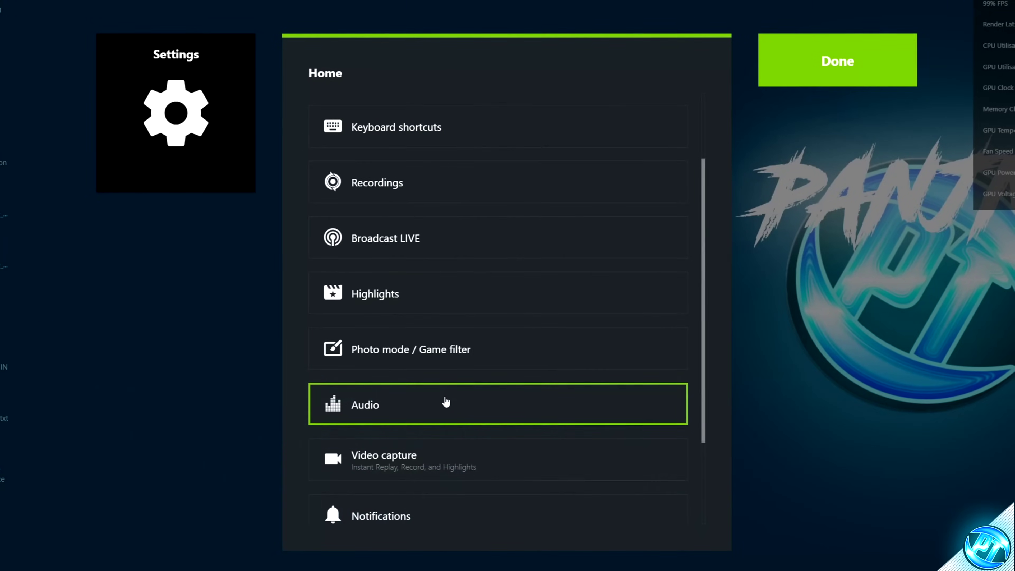
- Set the system sounds and microphone volumes to 100 percent with boost at 0, and separate both audio tracks
click(449, 402)
drag(501, 130, 719, 130)
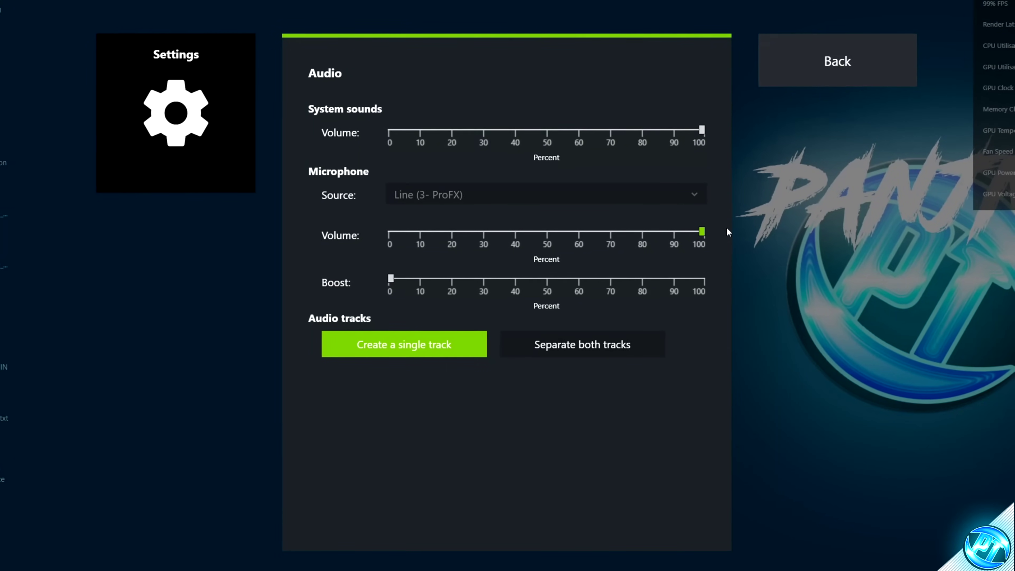
drag(442, 283, 515, 284)
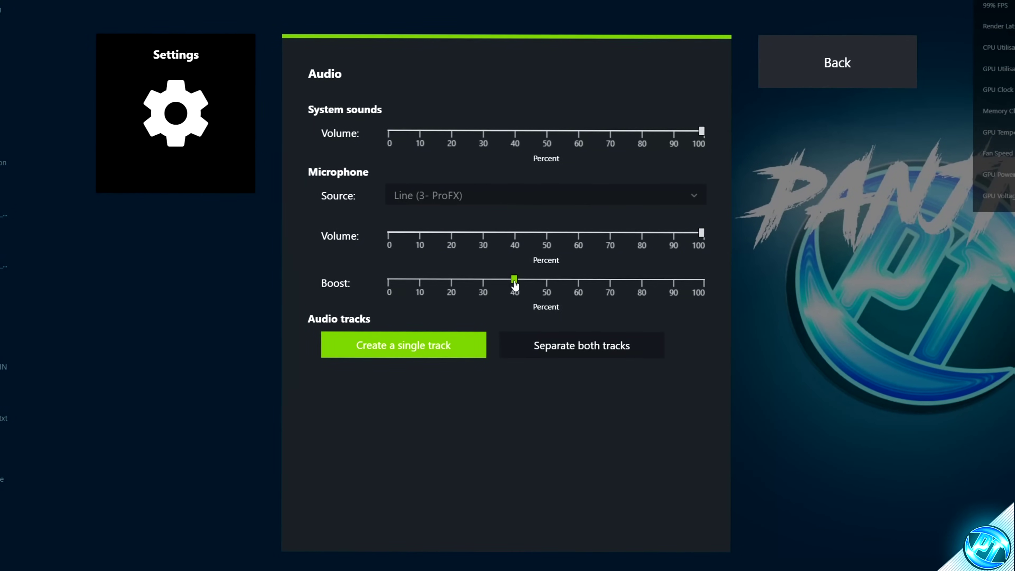
drag(413, 279, 372, 273)
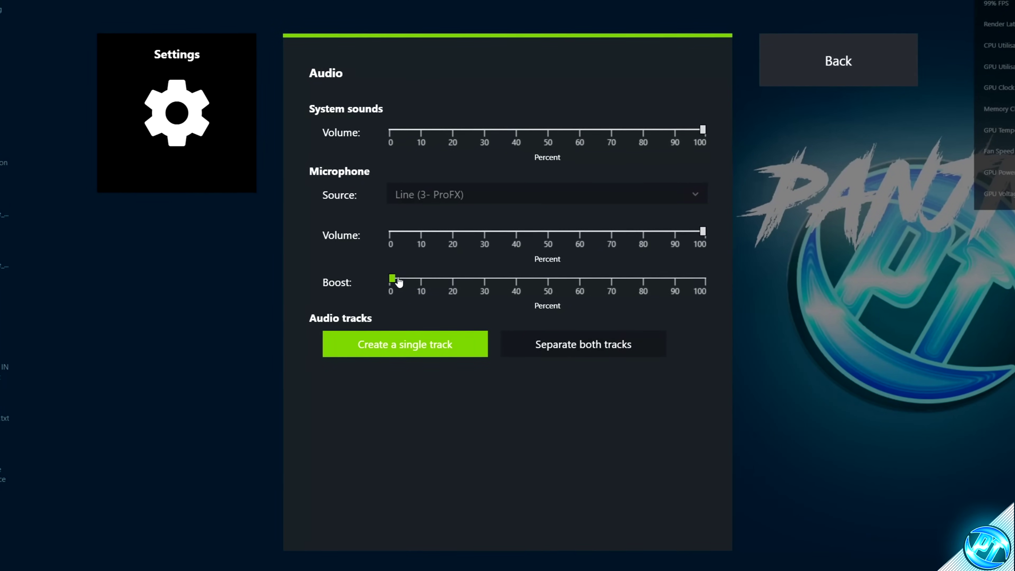
drag(397, 285, 351, 281)
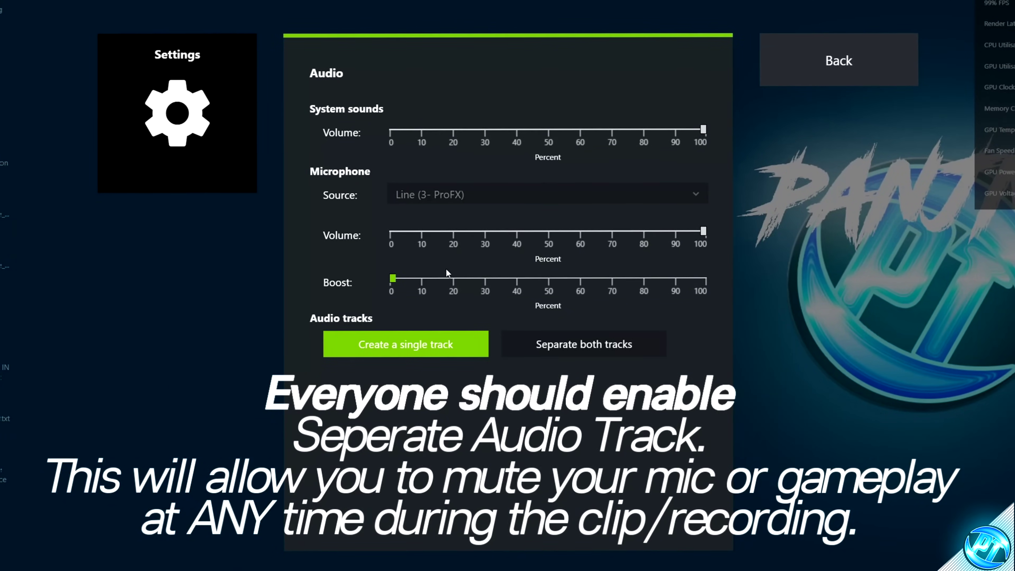
click(605, 346)
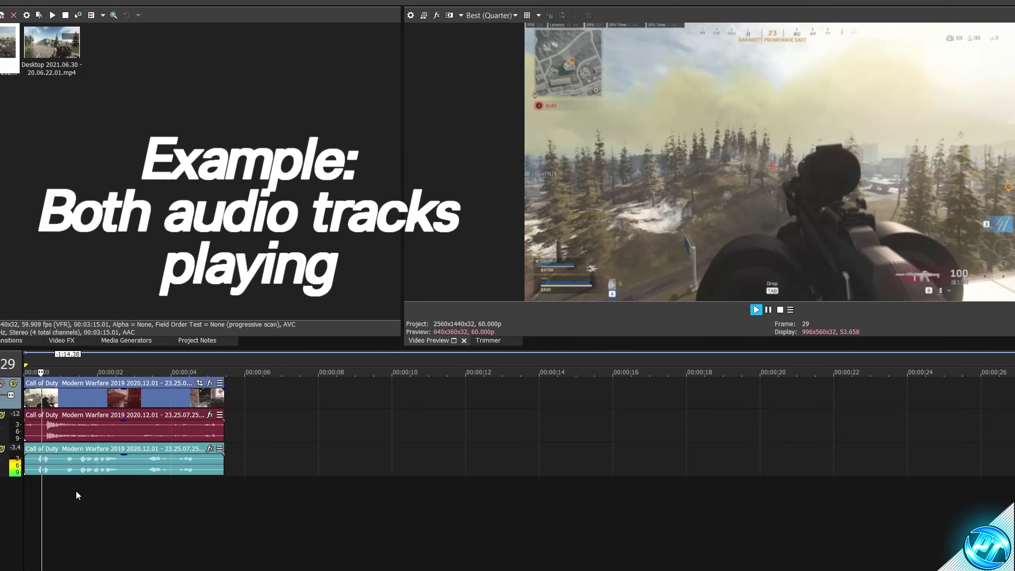
- Configure video capture with a 3-minute Instant Replay length, Custom quality and a 70 Mbps bit rate, and check the resolution options
scroll(82, 491, up, 4)
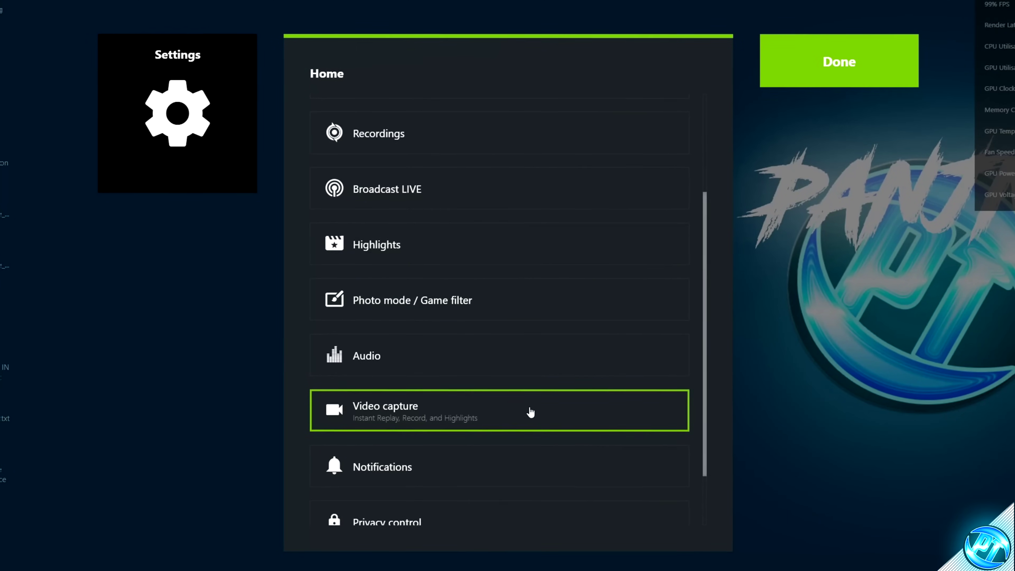
click(503, 409)
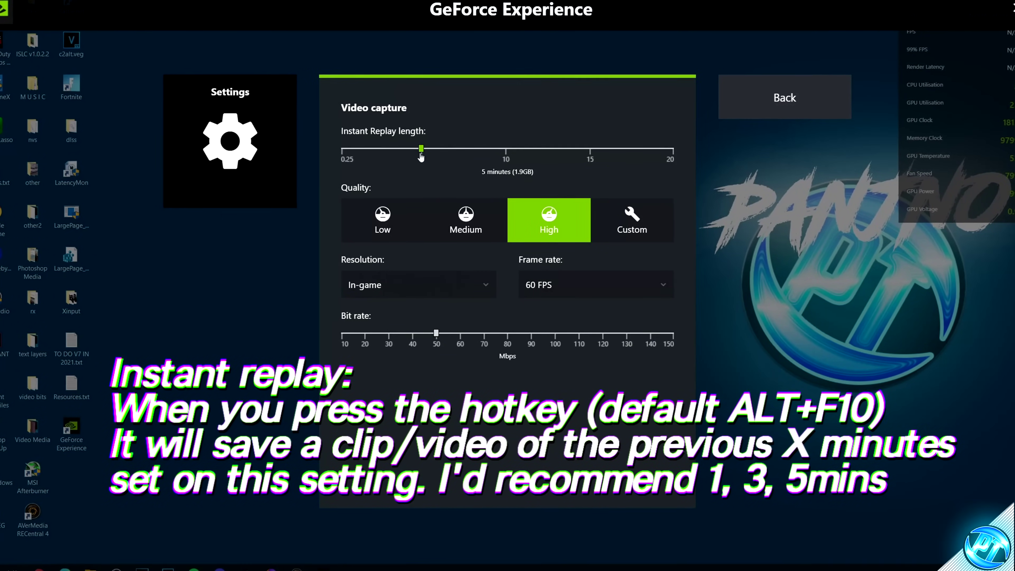
drag(391, 150, 387, 149)
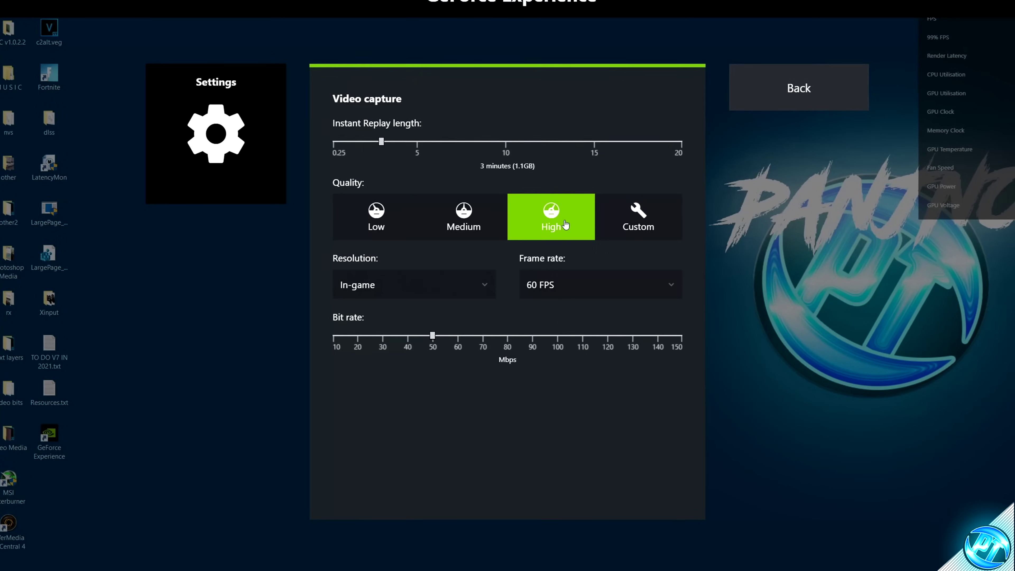
click(617, 213)
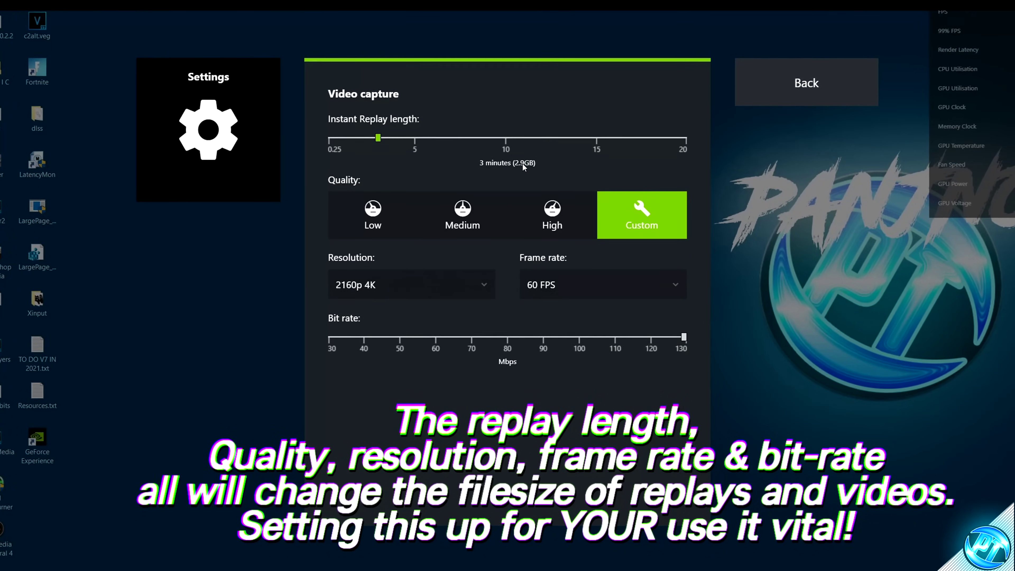
drag(684, 337, 471, 338)
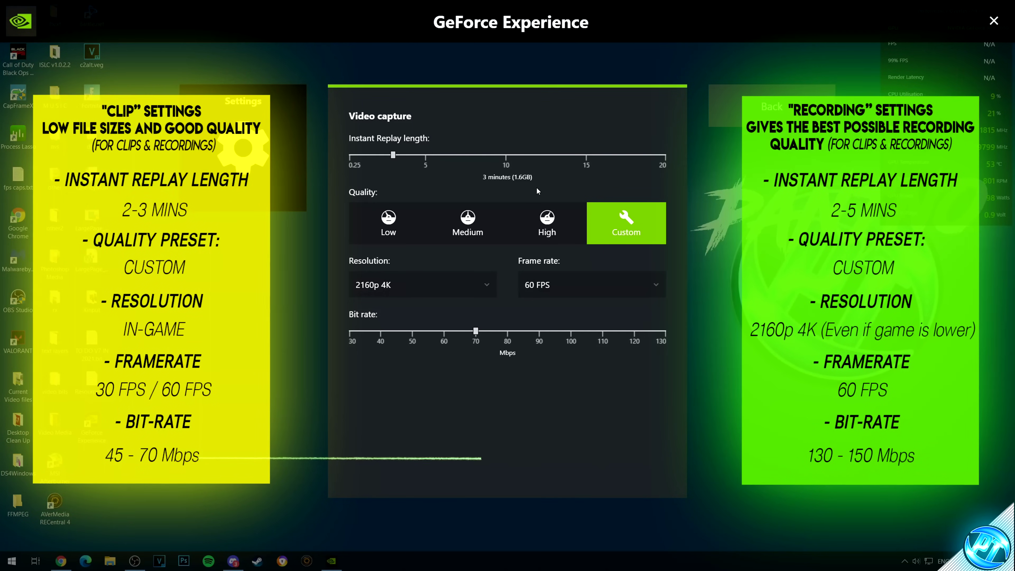
click(489, 285)
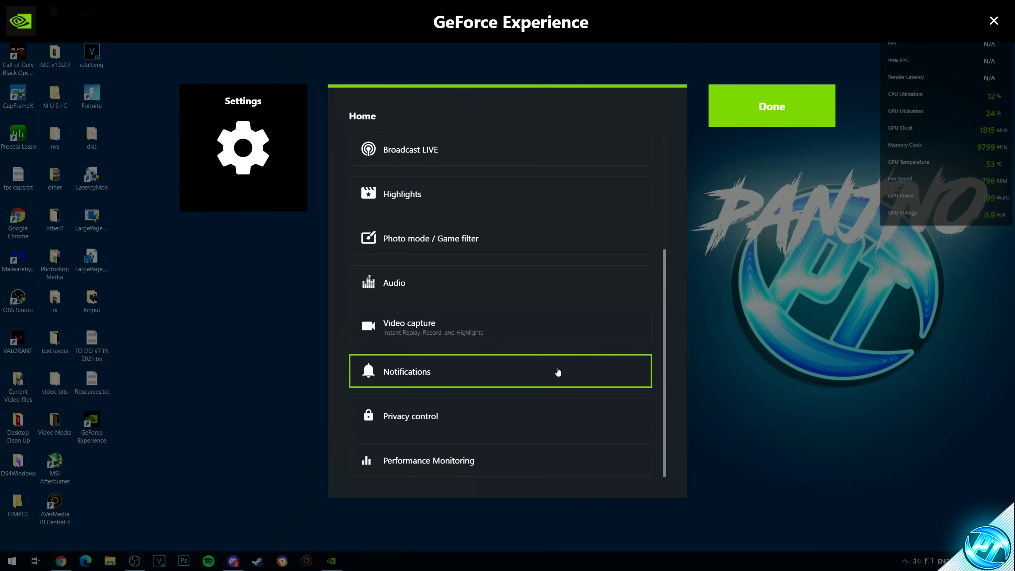
- Try switching all overlay notifications off, turn them back on and return to the settings list
click(527, 372)
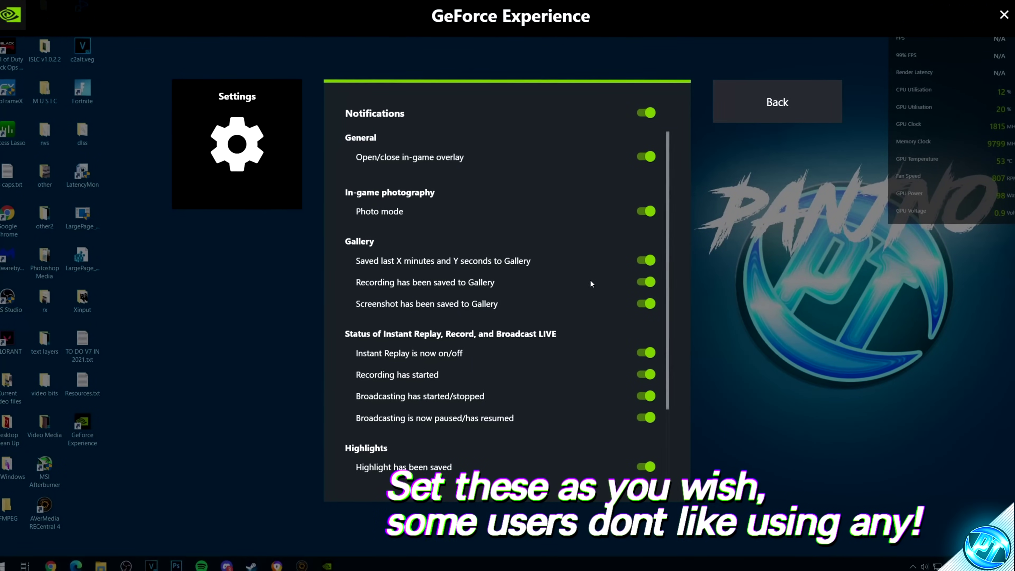
click(647, 113)
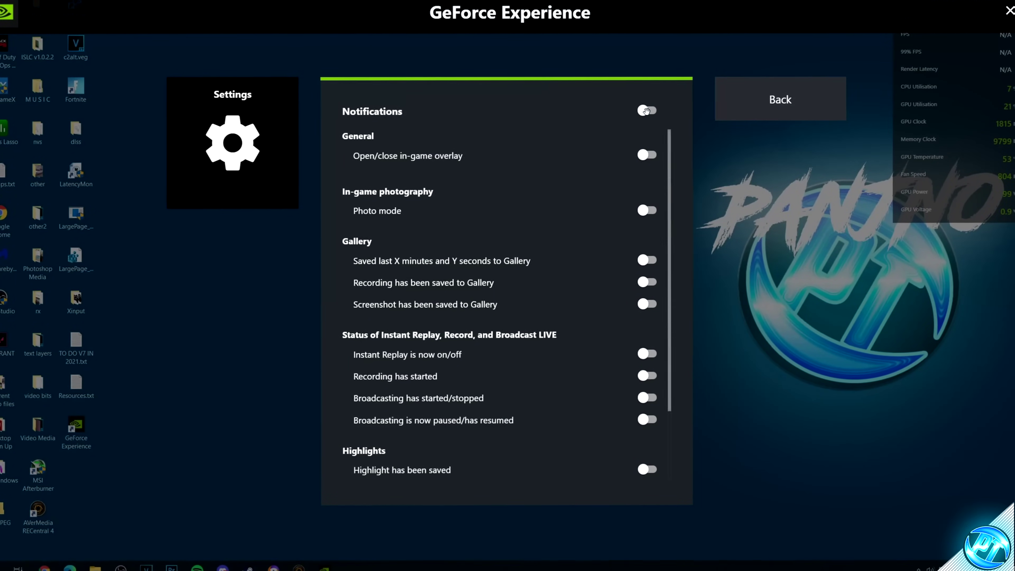
click(648, 110)
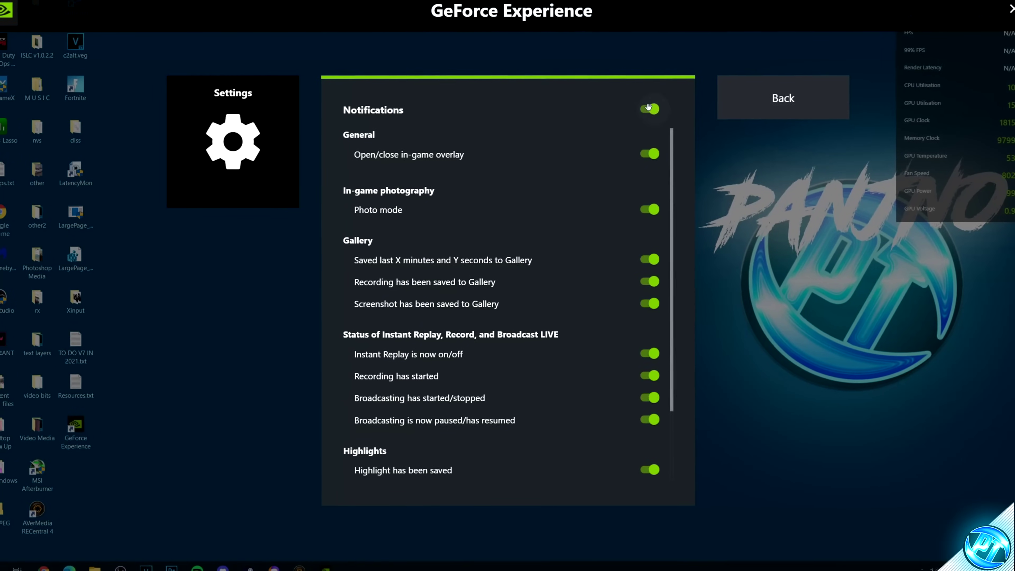
key(Escape)
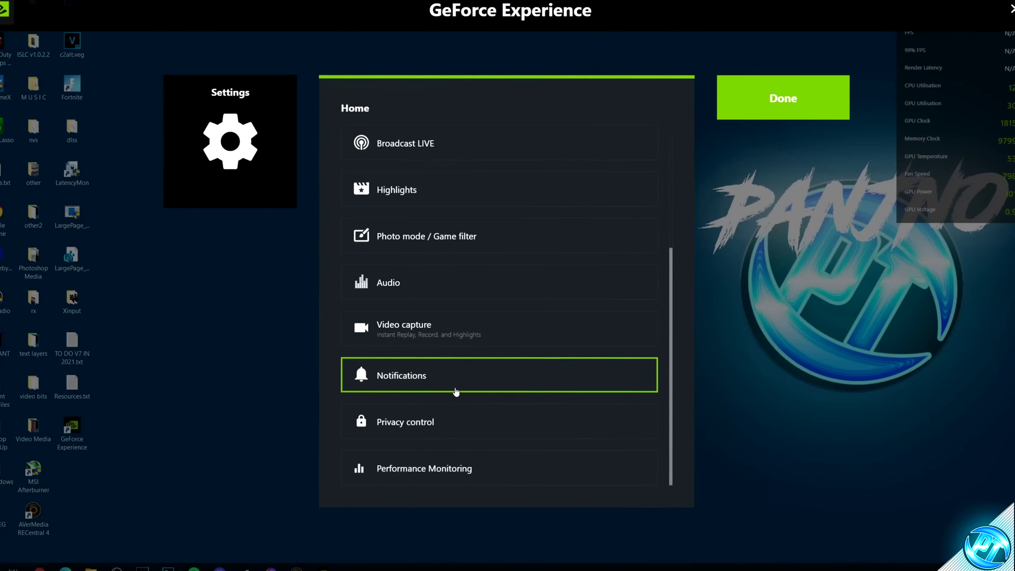
- Try enabling Desktop capture under Privacy control, turn it off again and return to the settings list
click(446, 422)
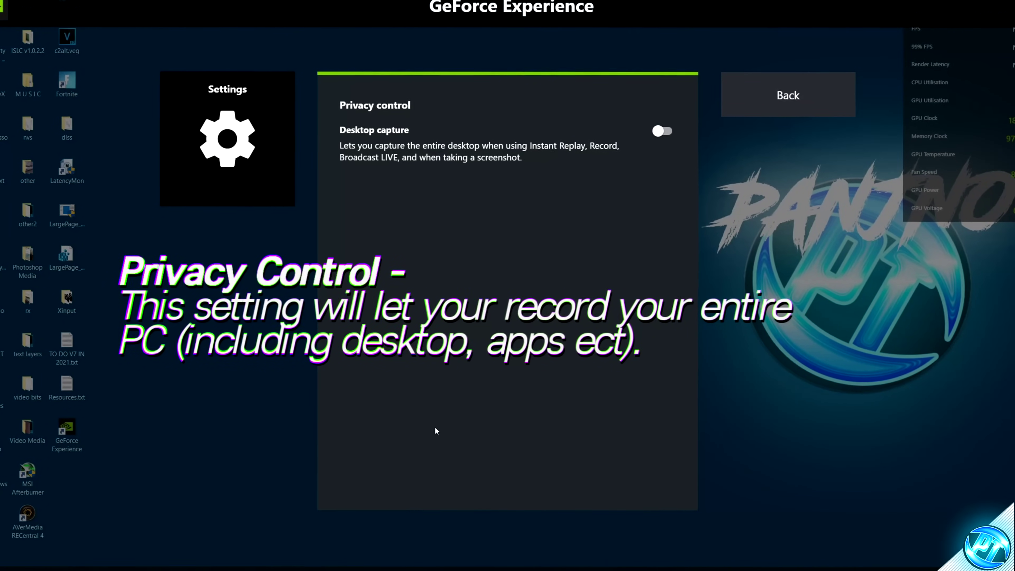
click(661, 130)
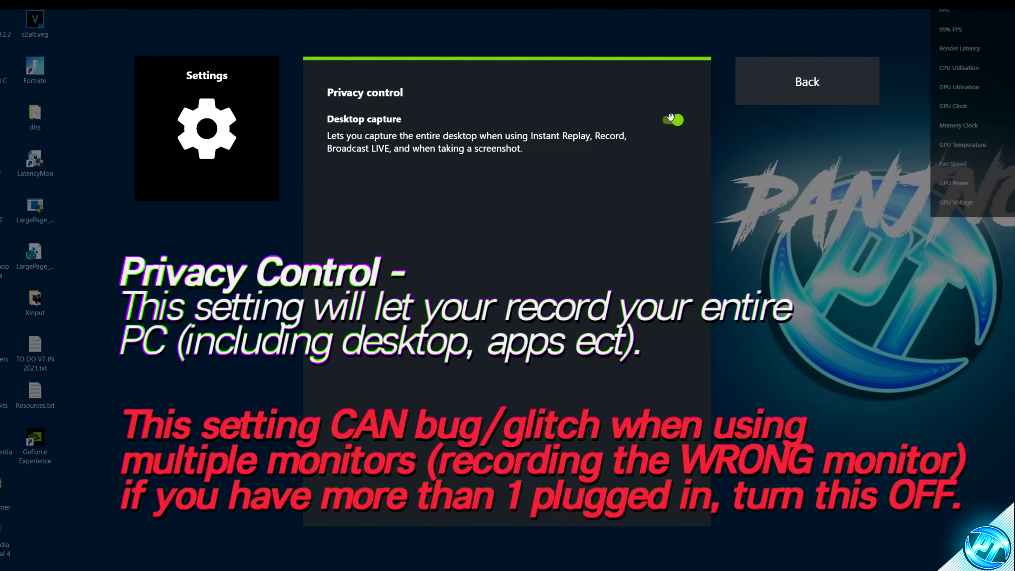
click(673, 119)
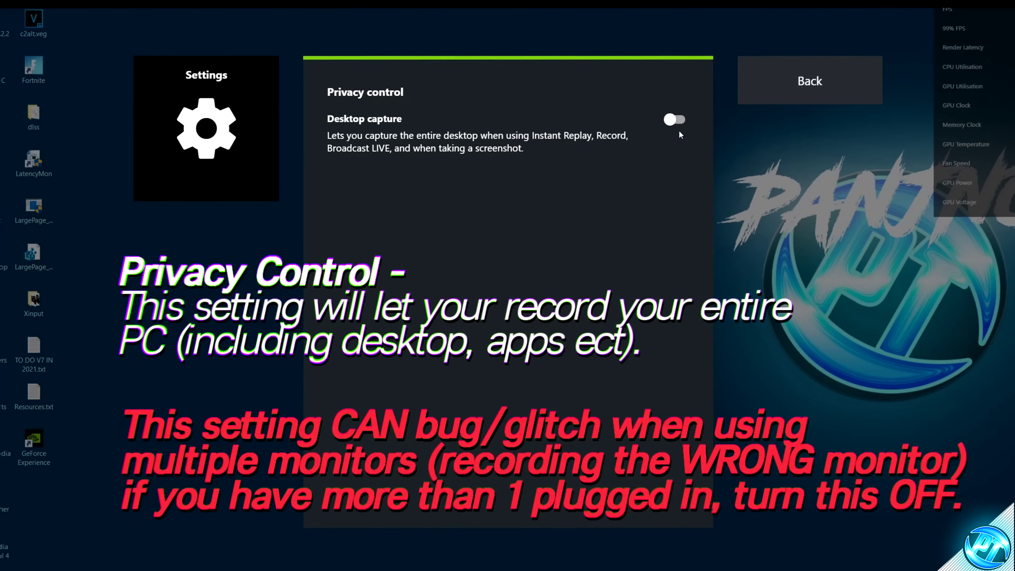
key(Escape)
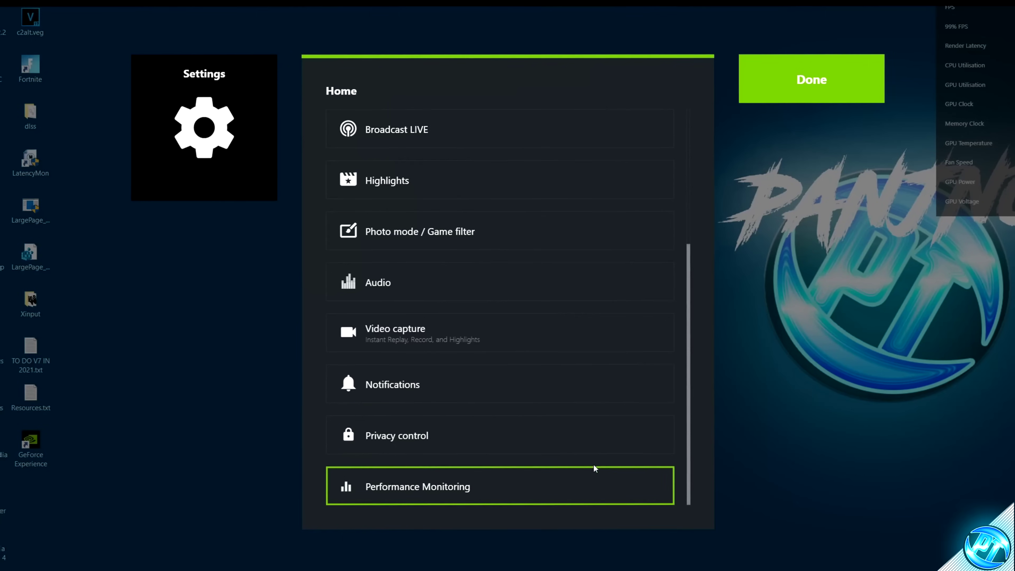
- Check the Performance Monitoring settings and return to the main overlay
click(545, 486)
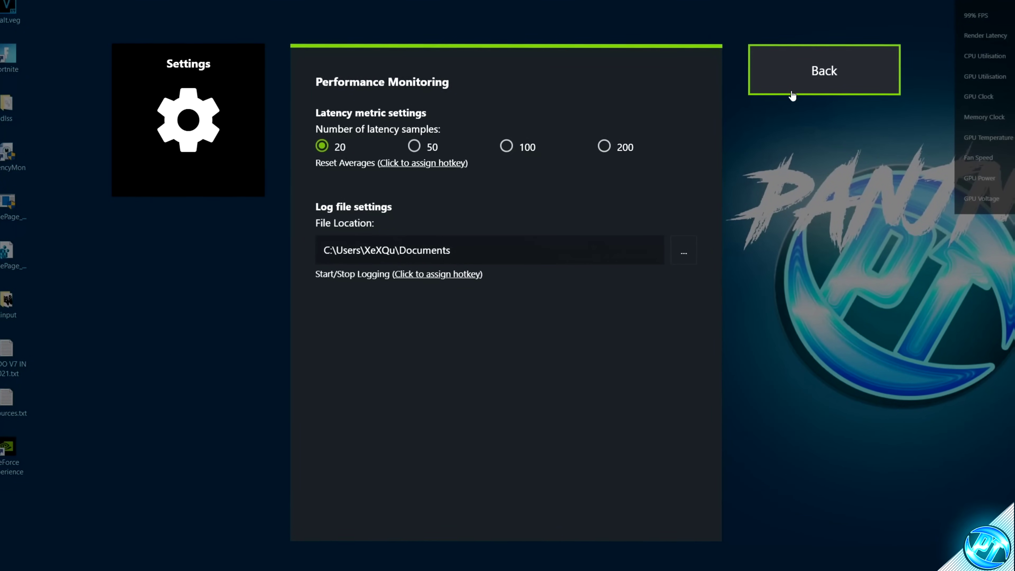
click(827, 91)
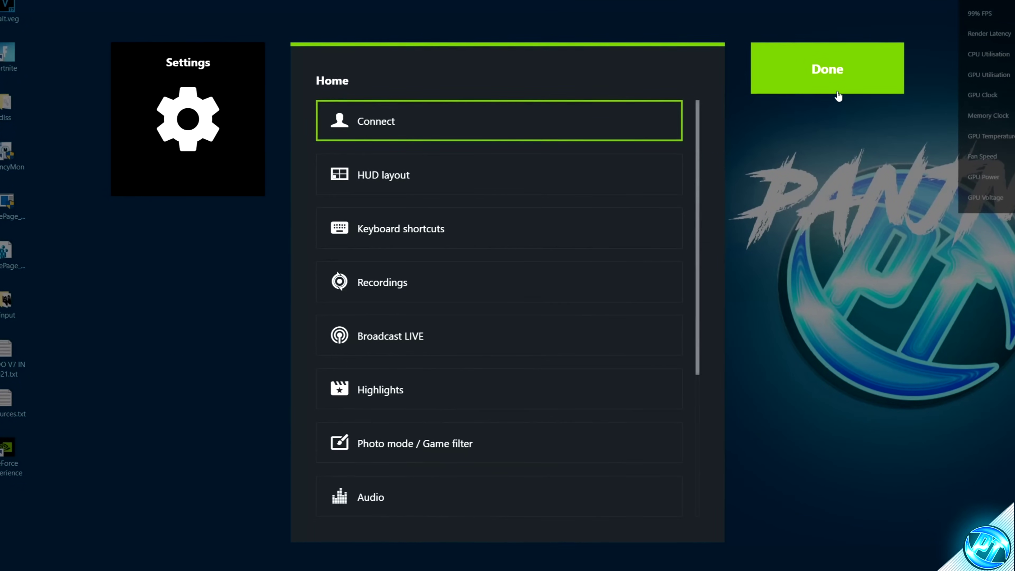
key(Escape)
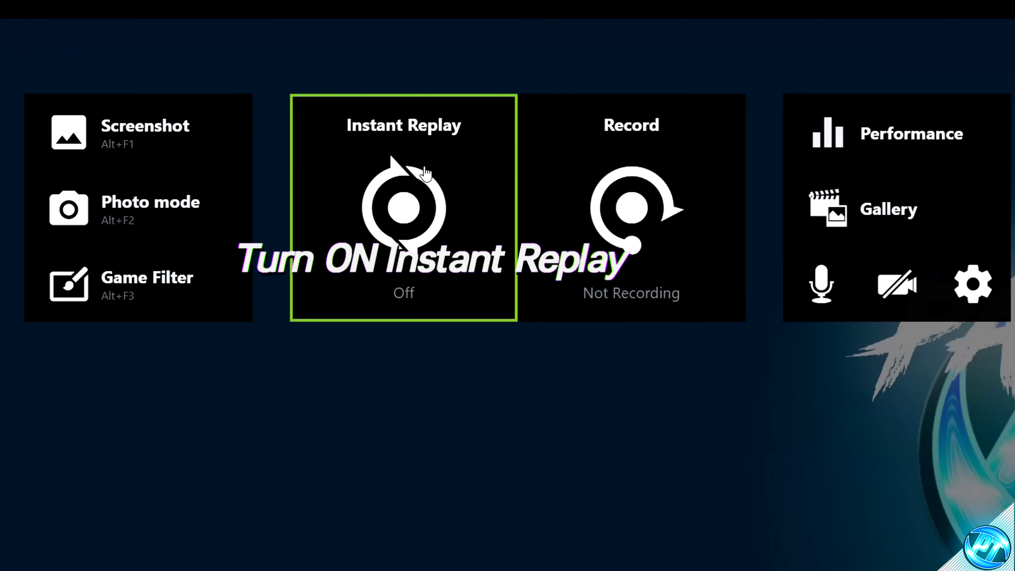
- Turn on Instant Replay and check its options
click(455, 127)
click(356, 348)
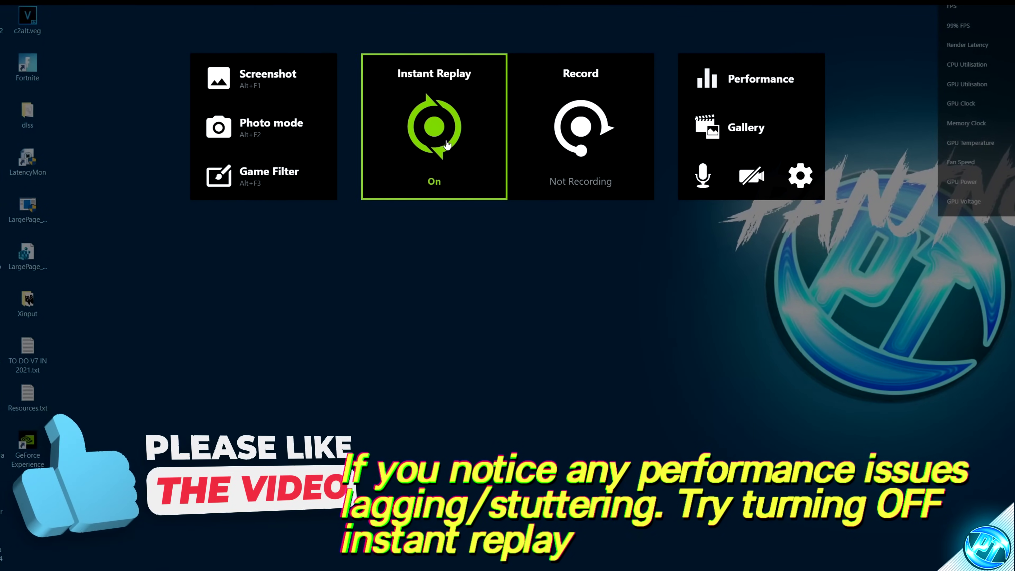
click(454, 168)
click(397, 210)
- Close the in-game overlay and toggle the performance overlay off and on
key(alt+z)
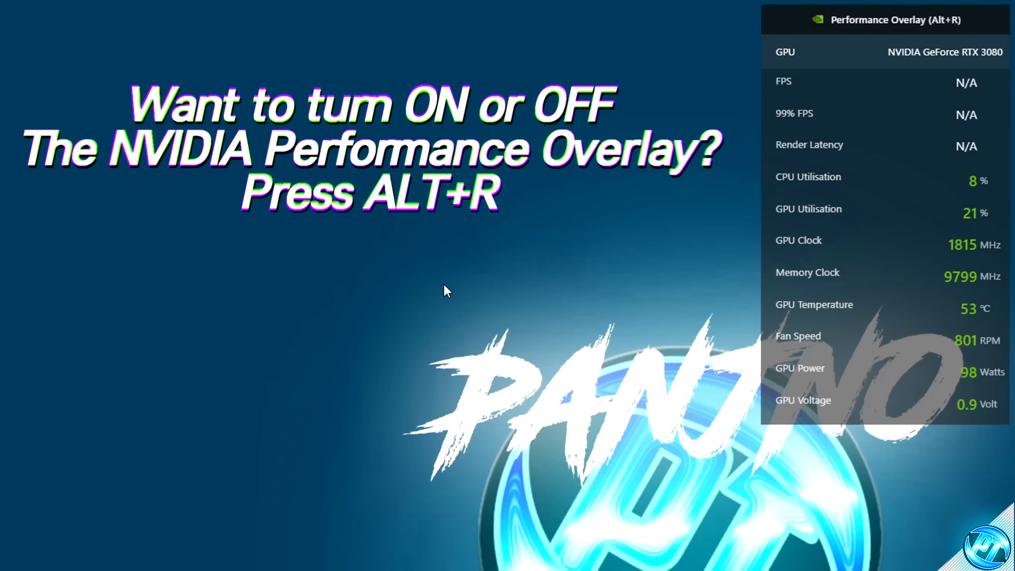
key(alt+r)
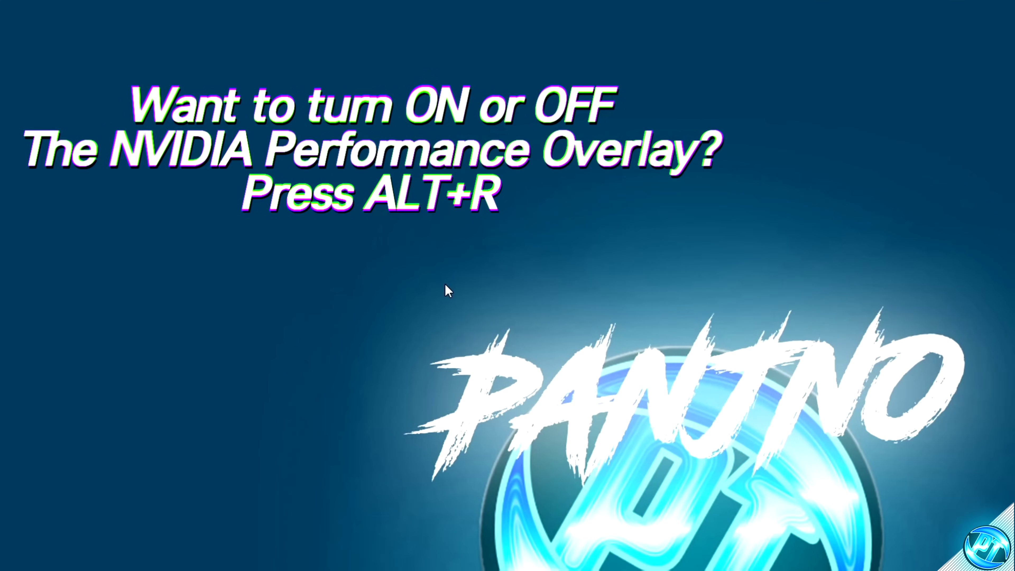
key(alt+r)
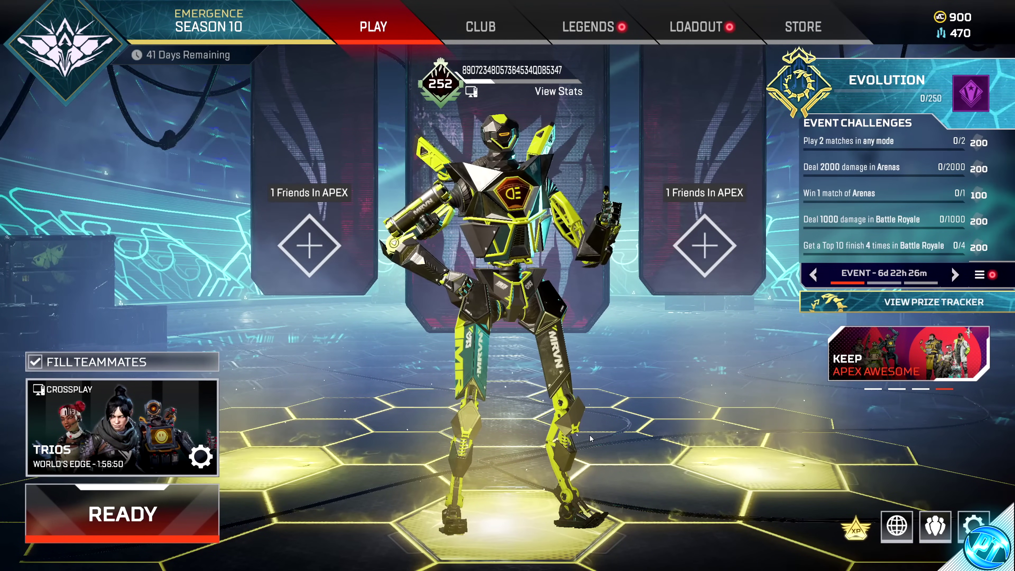
- Open the Game Filter panel from the in-game overlay and activate style 1
key(alt+z)
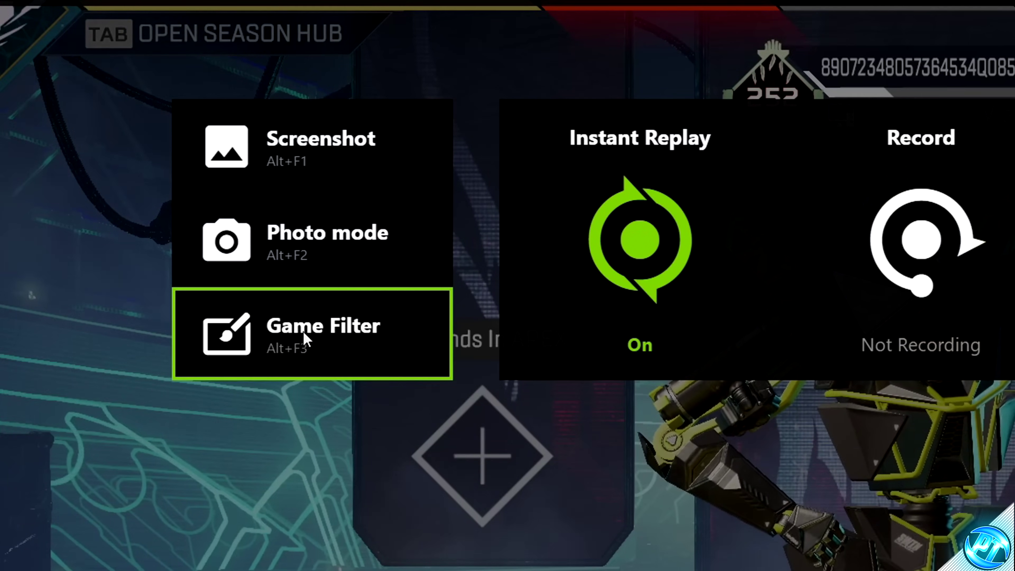
click(306, 339)
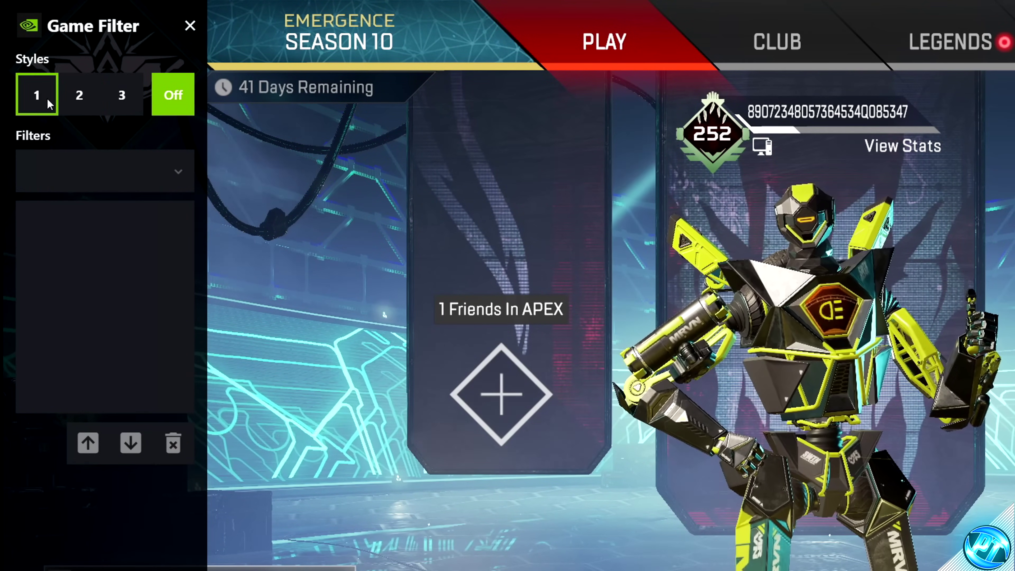
click(40, 96)
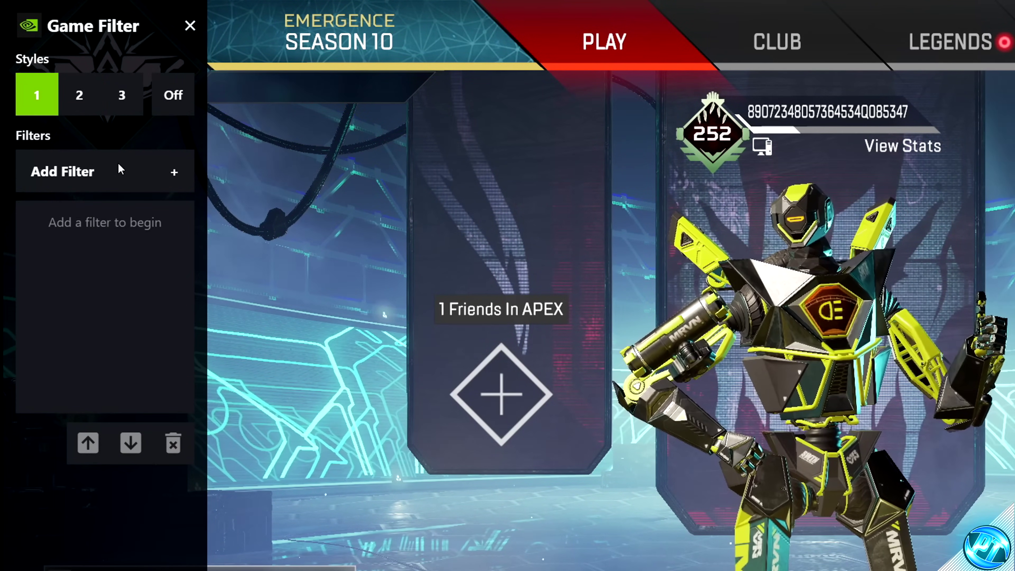
- Add the Sharpen+ filter to style 1 and set its Intensity to 100%
click(147, 173)
scroll(100, 360, down, 2)
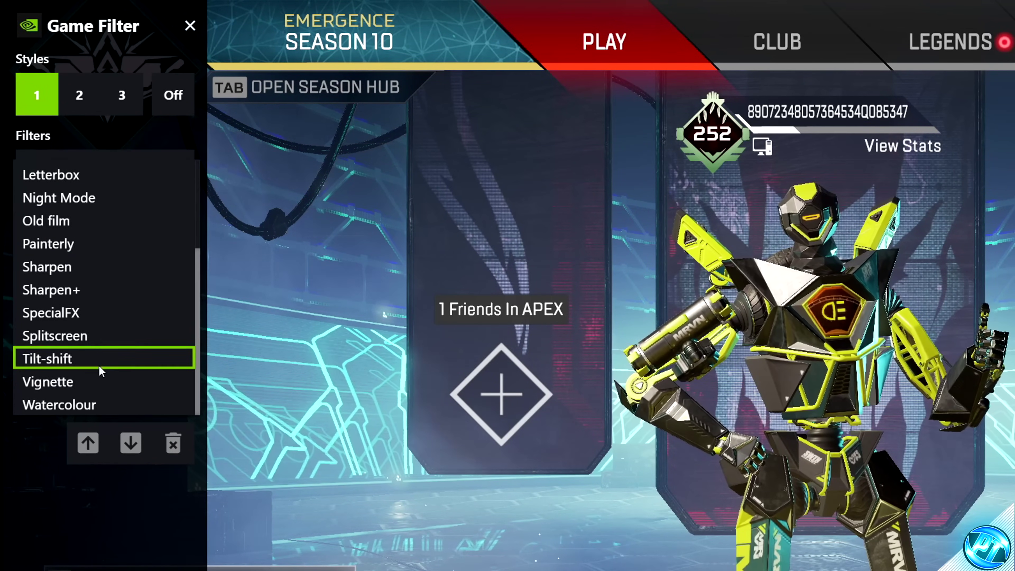
scroll(106, 336, up, 2)
scroll(92, 336, down, 2)
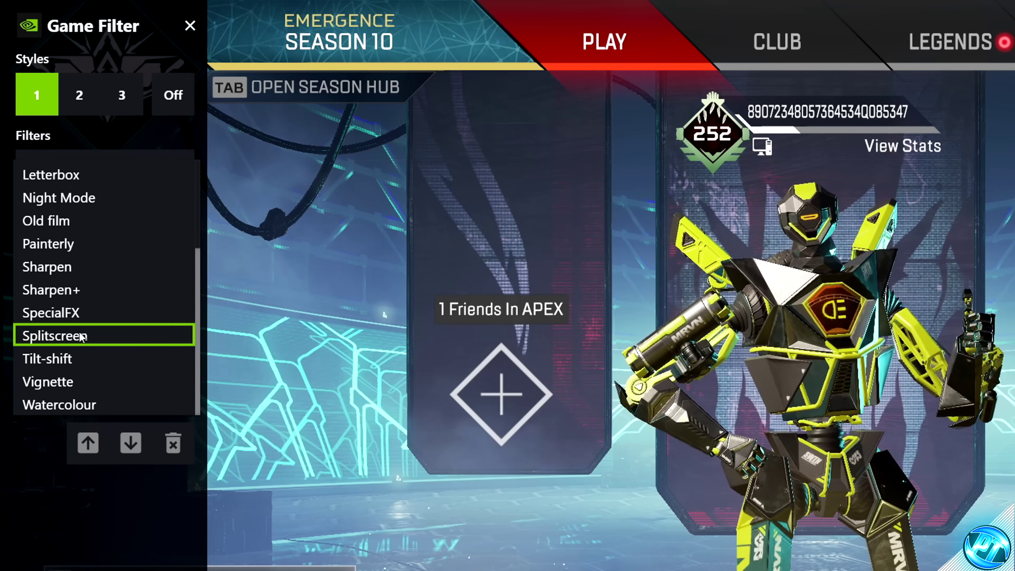
click(65, 290)
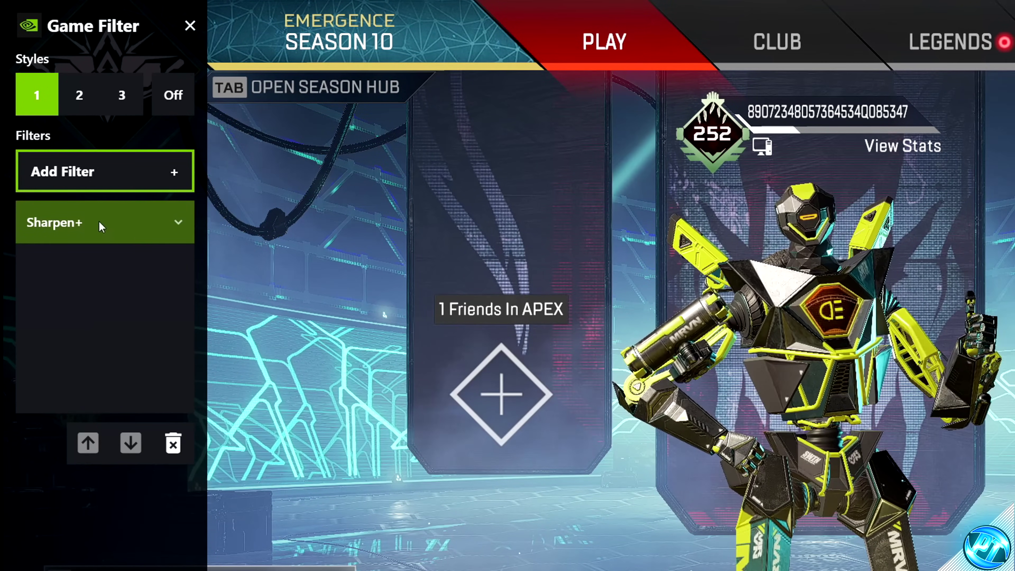
click(178, 222)
drag(109, 274, 186, 275)
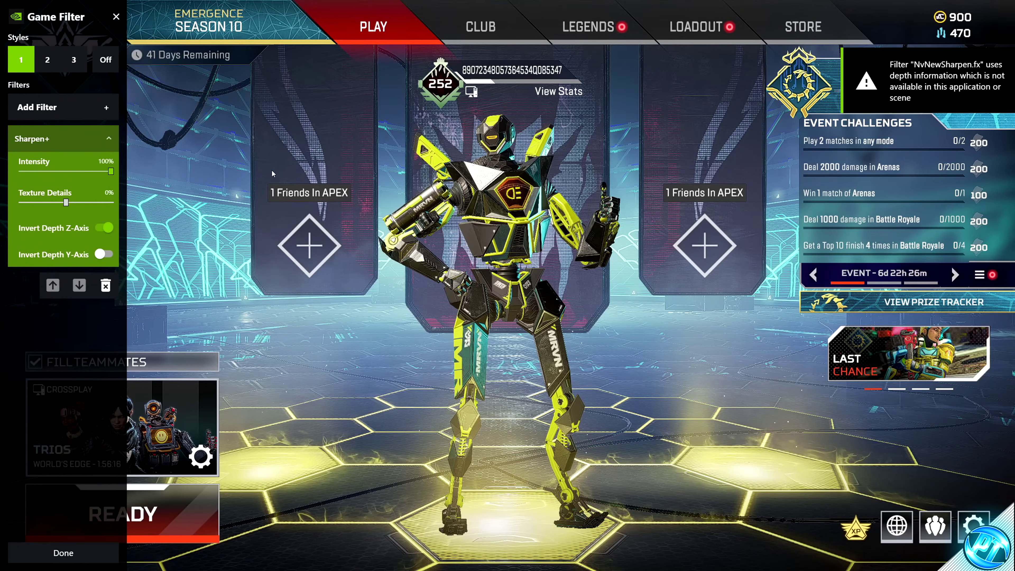
- Add the Colour filter to style 1, try its Vibrance at 100, set it to -100 and leave the filter panel
click(64, 107)
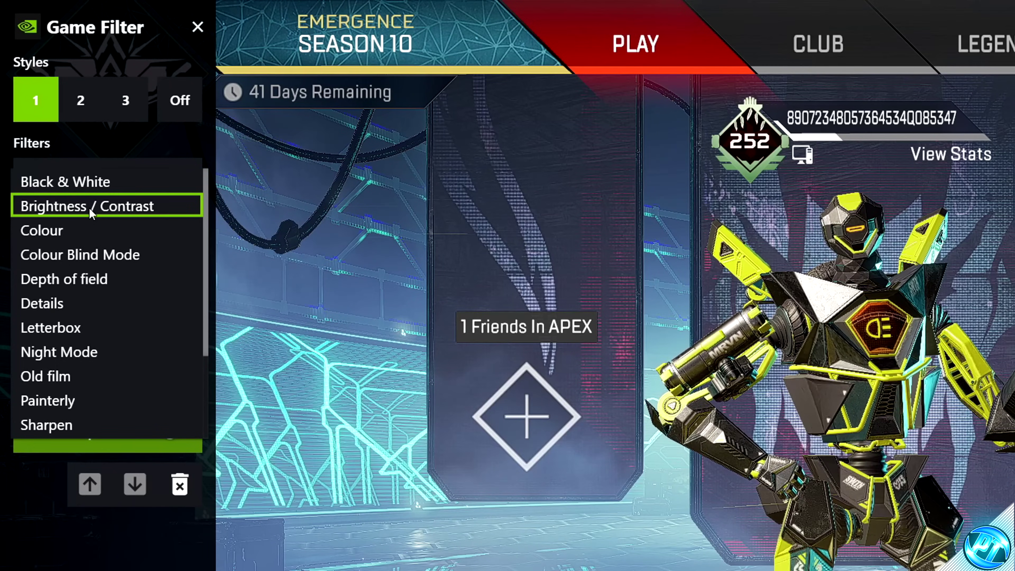
scroll(106, 280, down, 3)
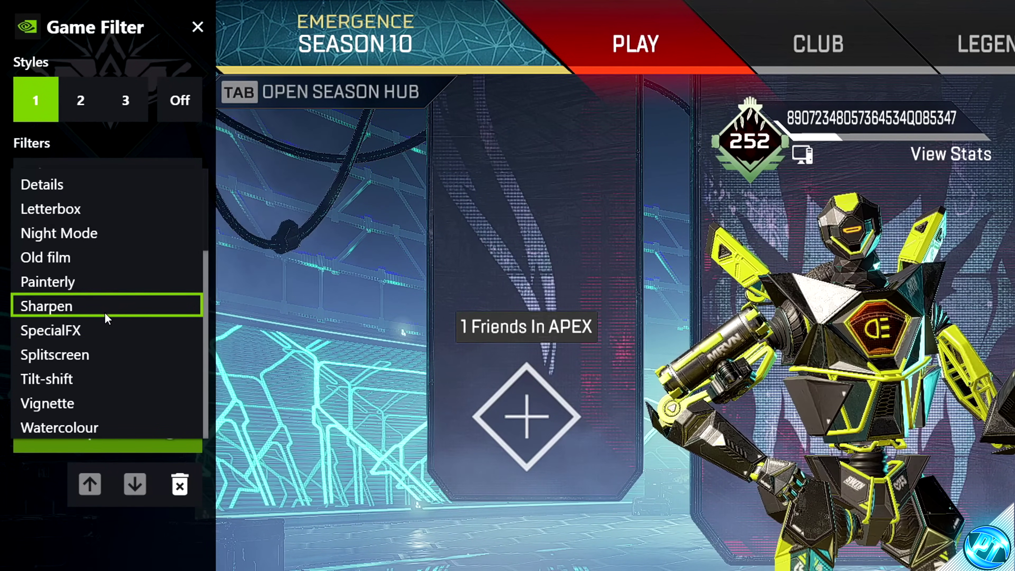
scroll(60, 276, up, 3)
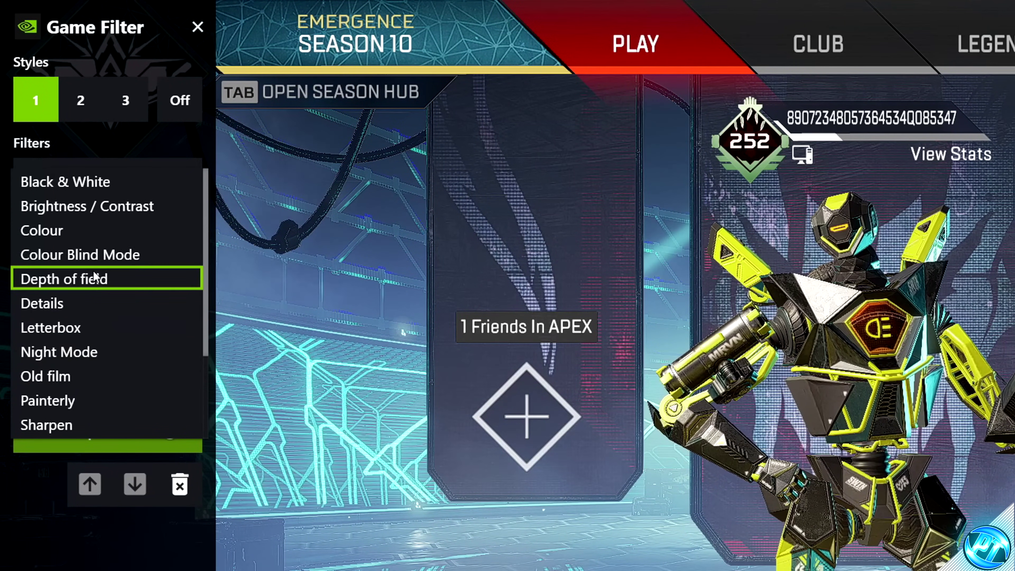
click(61, 228)
click(60, 234)
mouse_move(36, 343)
mouse_down()
mouse_move(53, 343)
mouse_move(27, 356)
mouse_up()
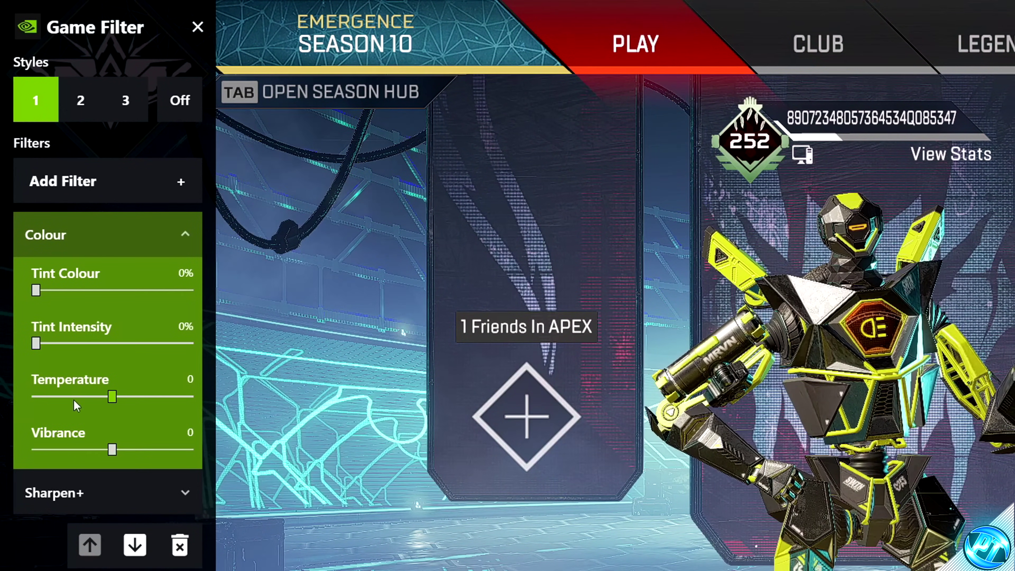
mouse_move(112, 450)
mouse_down()
mouse_move(36, 449)
mouse_move(103, 450)
mouse_up()
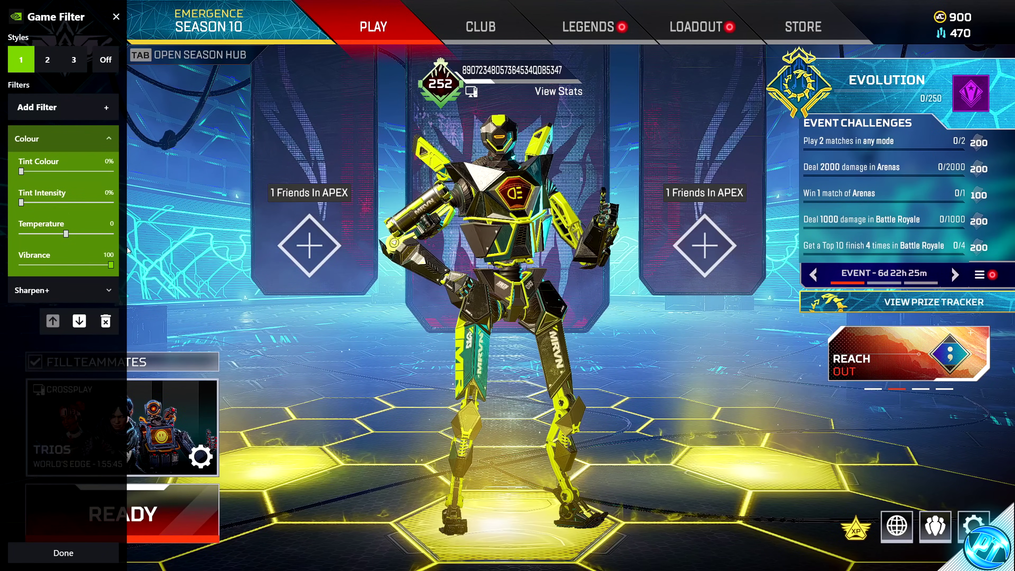
drag(61, 265, 2, 245)
key(Escape)
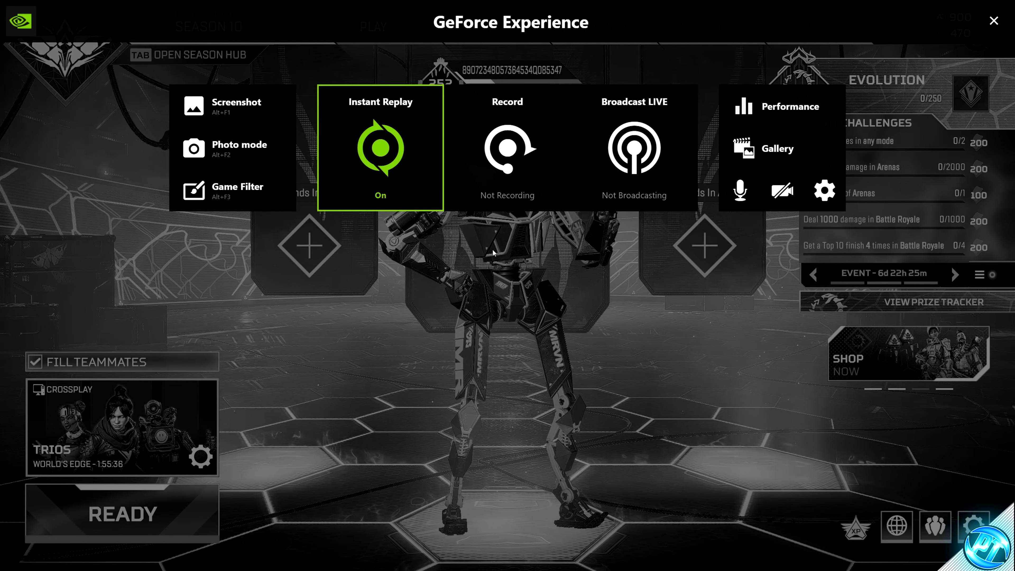
- Reopen the game filters from the game, remove the Colour filter and switch the filter style off
key(alt+z)
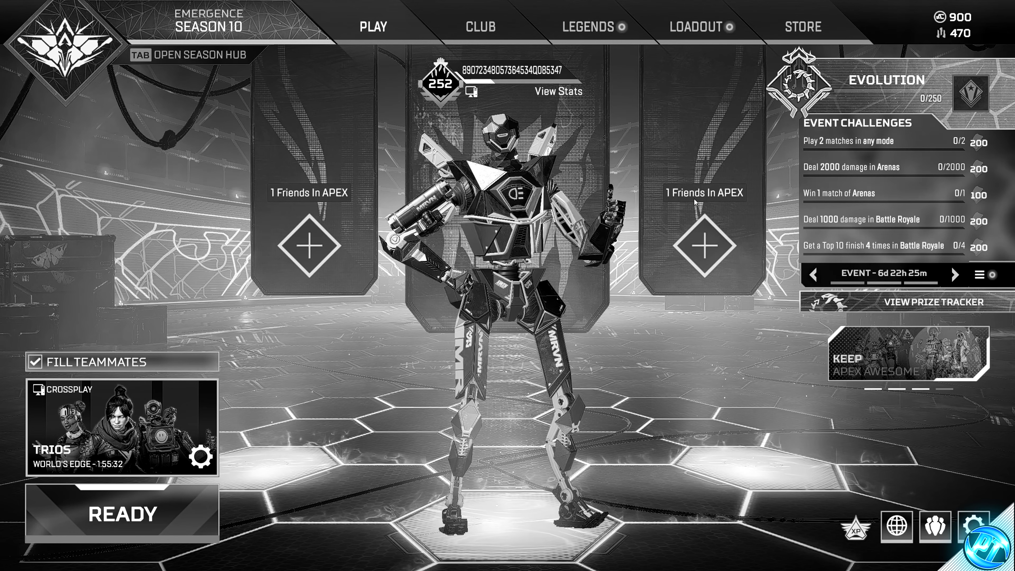
key(alt+f3)
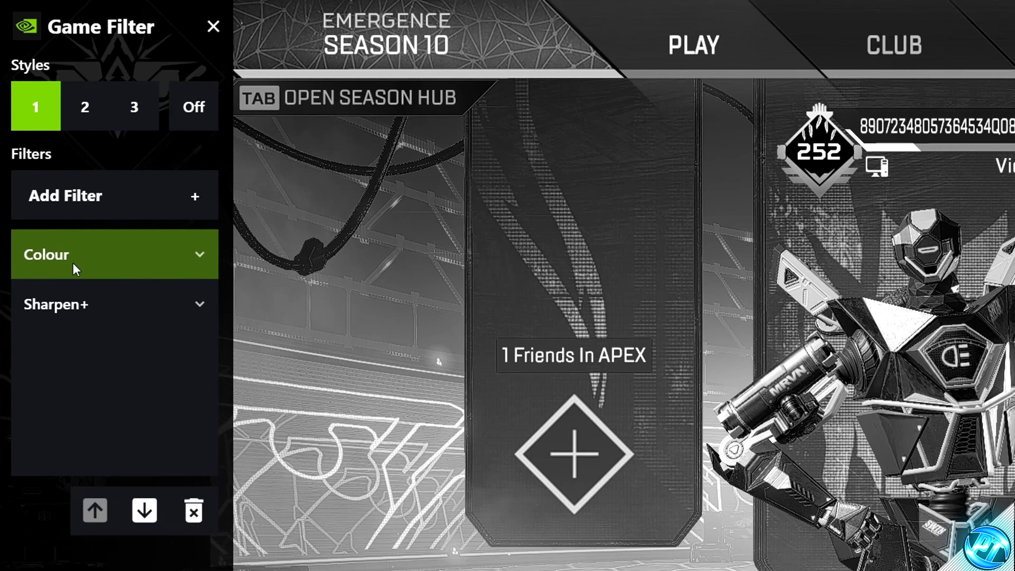
click(73, 263)
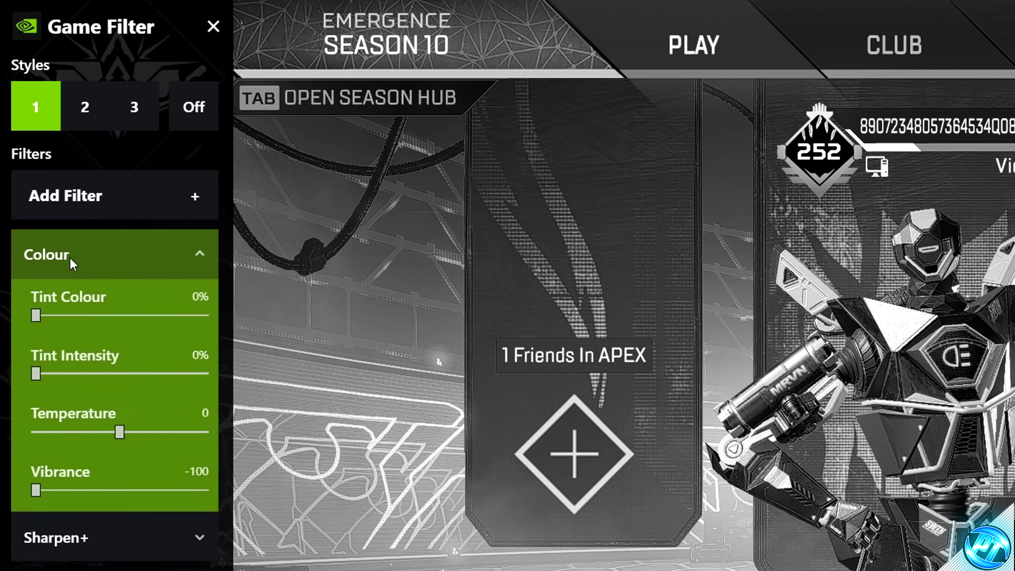
click(70, 263)
click(189, 528)
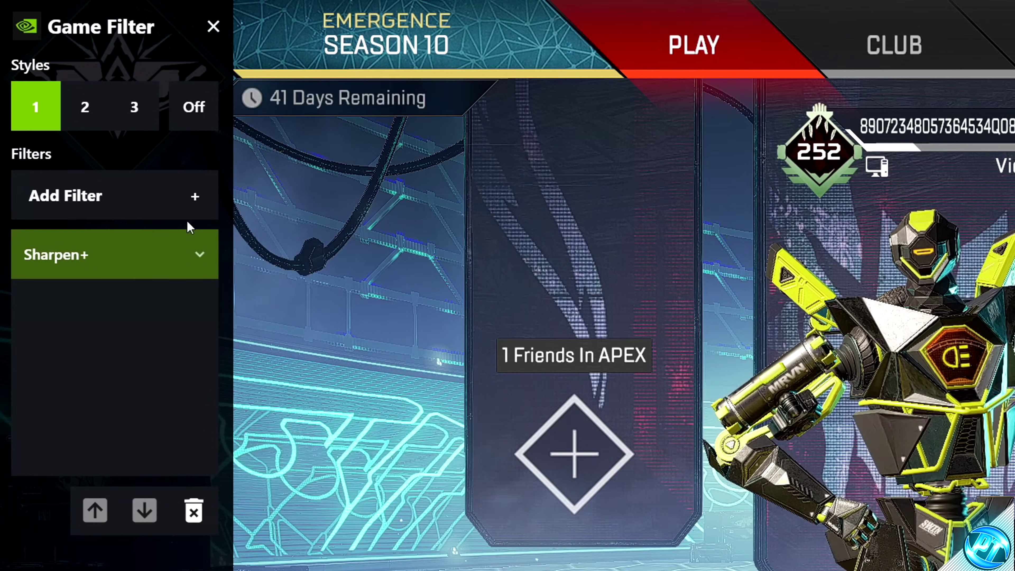
click(211, 119)
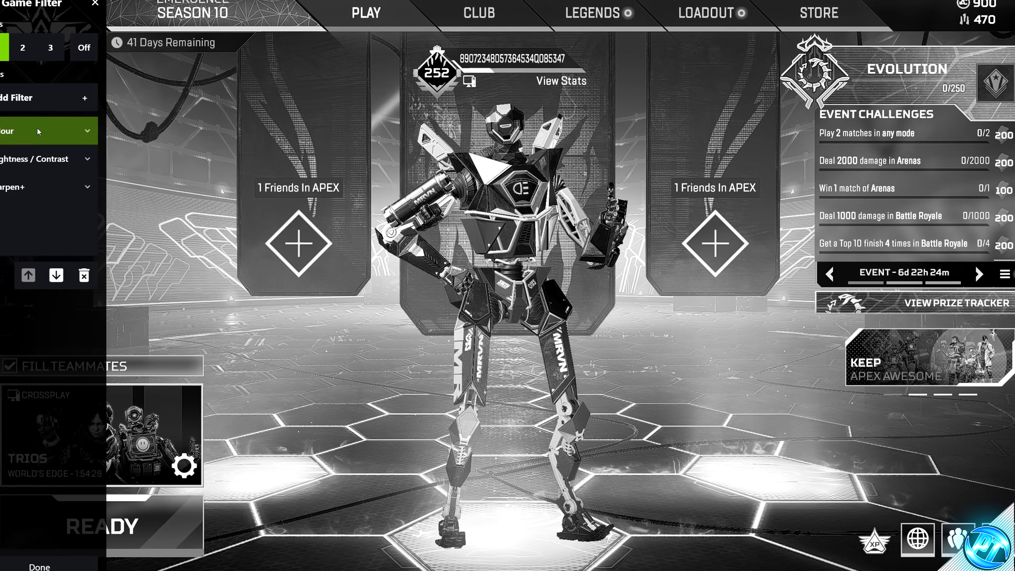
- Set the Colour filter's Vibrance to about 38 and collapse its settings
click(58, 137)
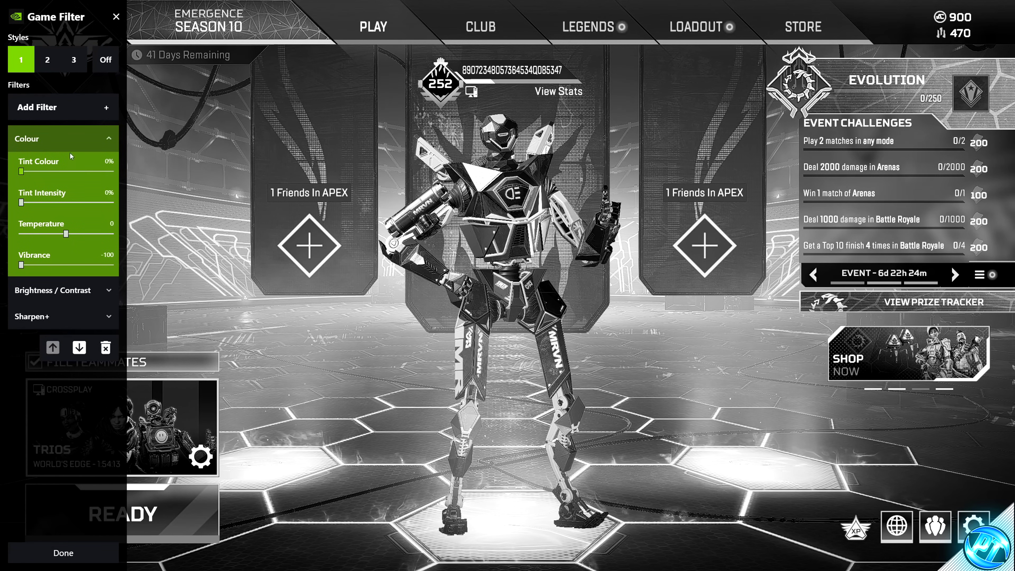
drag(22, 267, 76, 267)
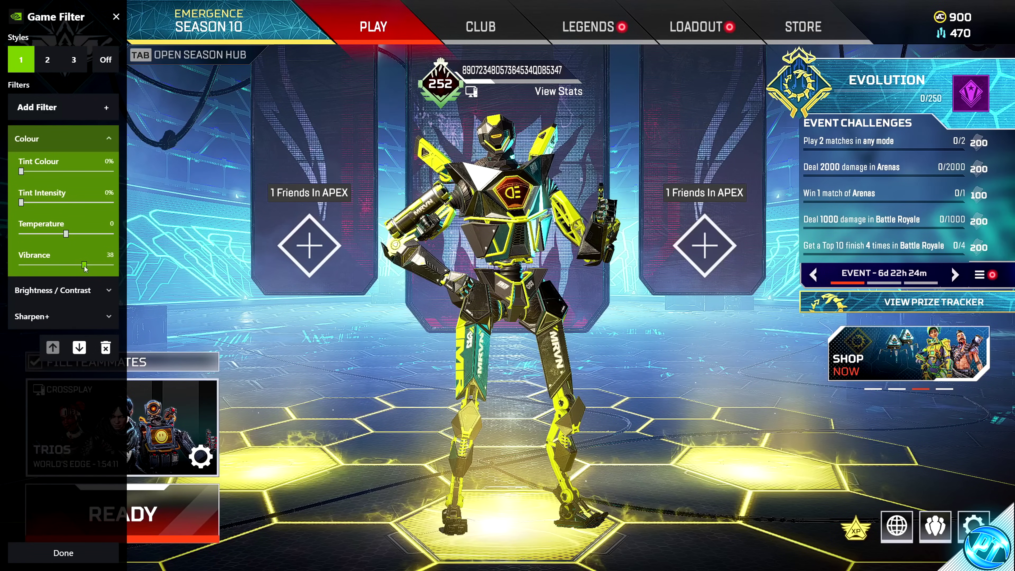
click(91, 135)
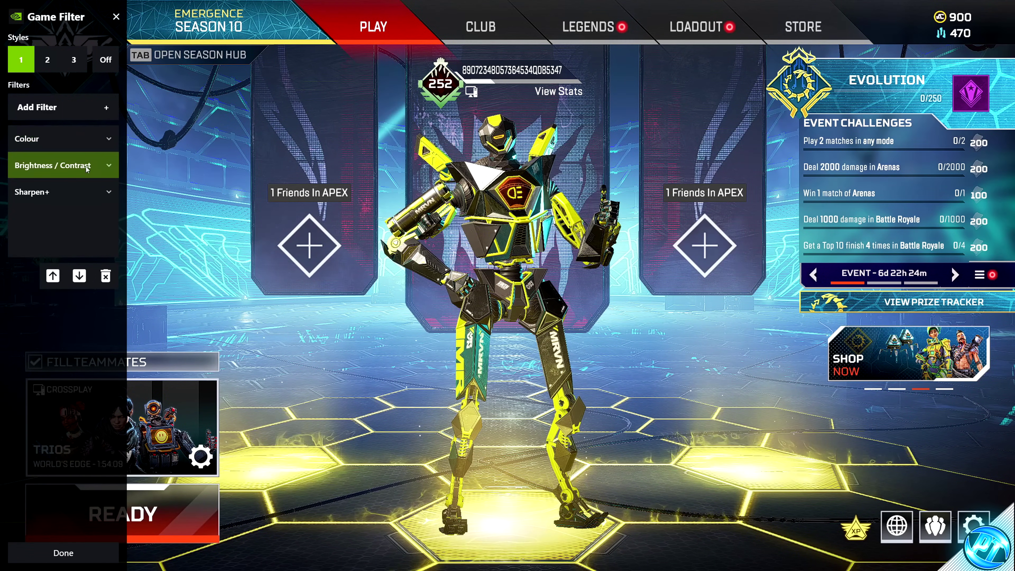
- Lower the Brightness / Contrast filter's Shadows to about -82%, and close Game Filter after checking Sharpen+
click(108, 165)
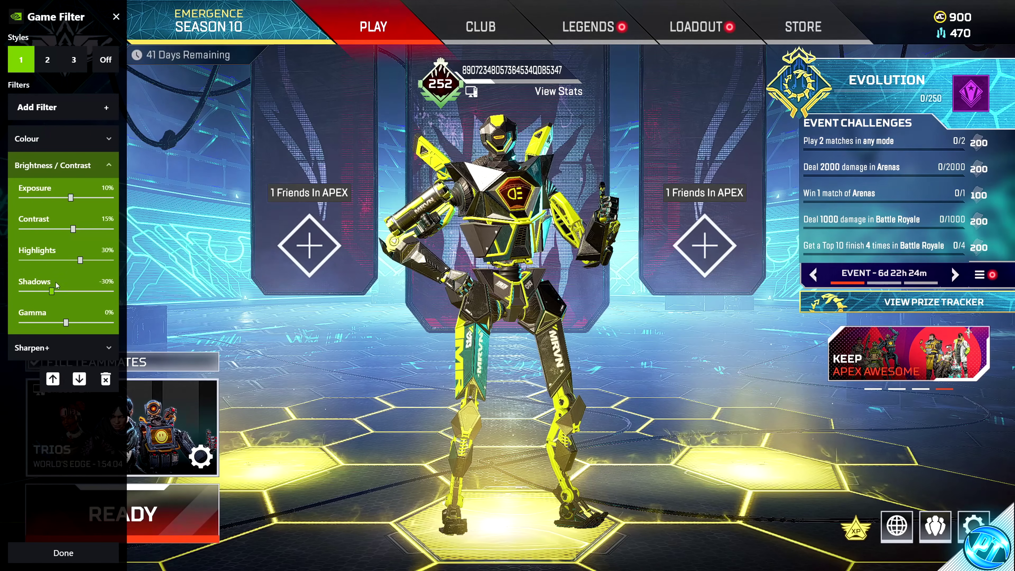
drag(22, 291, 39, 291)
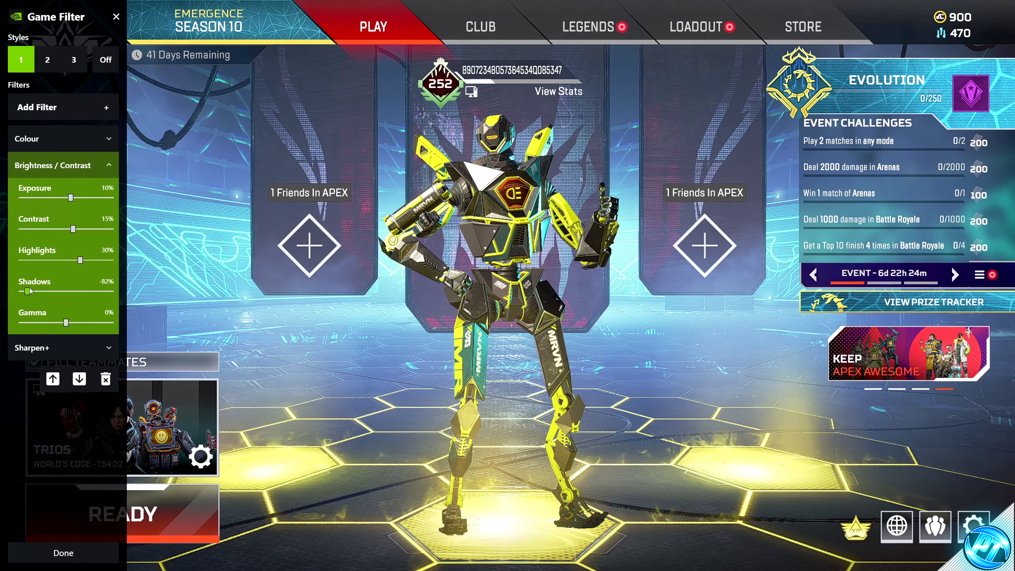
click(63, 165)
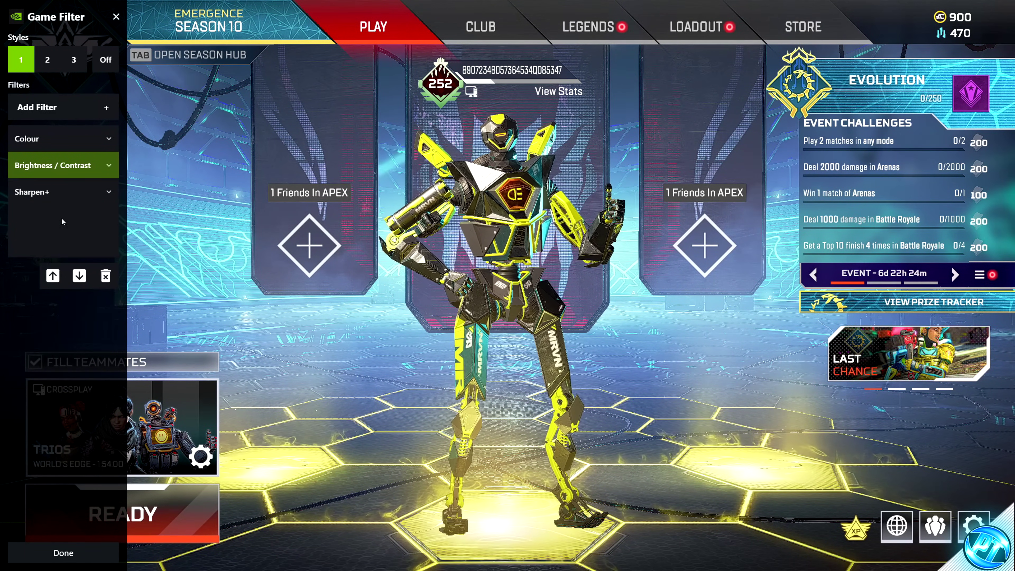
click(97, 198)
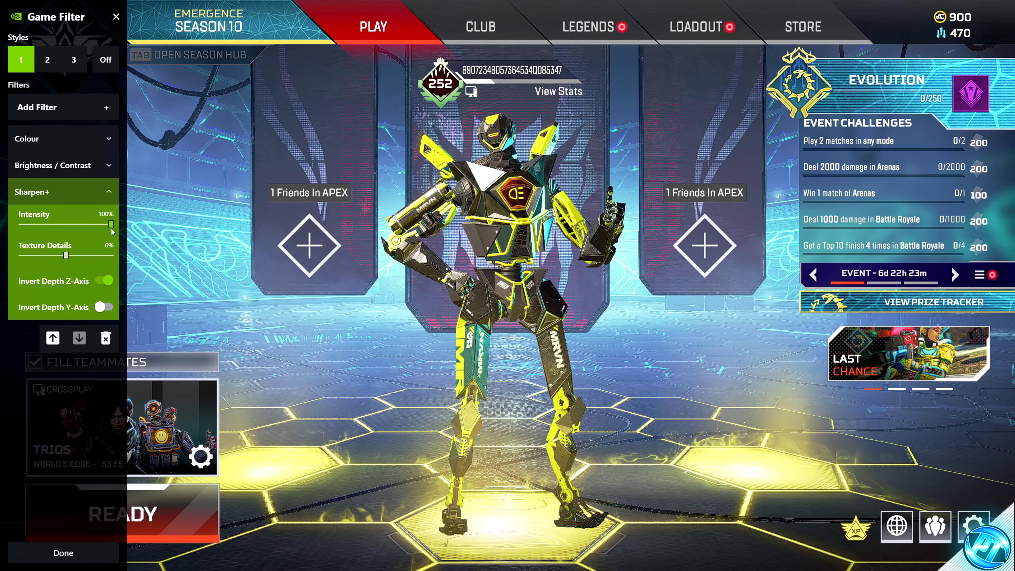
click(116, 16)
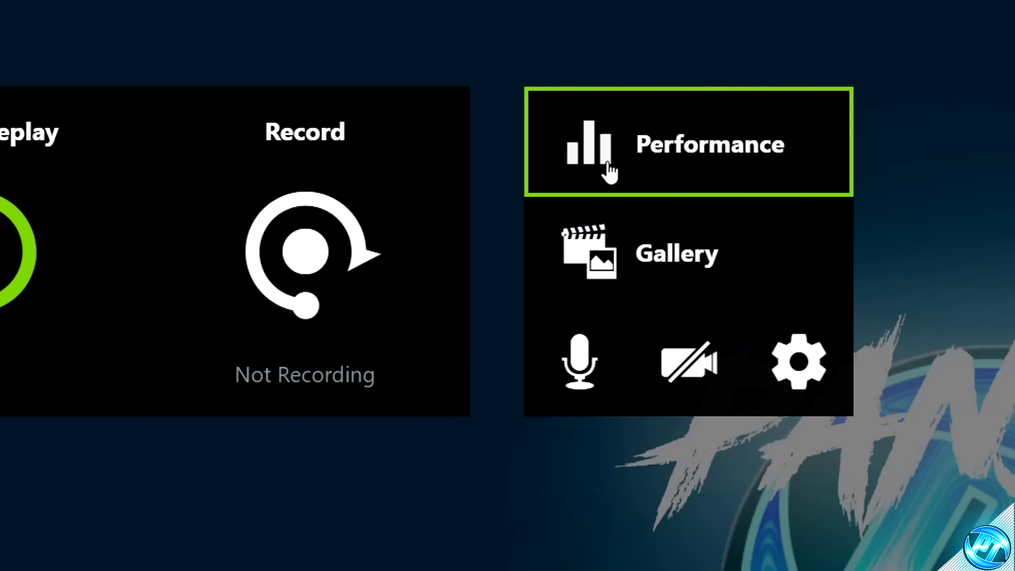
- Enable automatic performance tuning, accepting the overclocking disclaimer, and apply a manual Fan Speed Target of 100
click(610, 171)
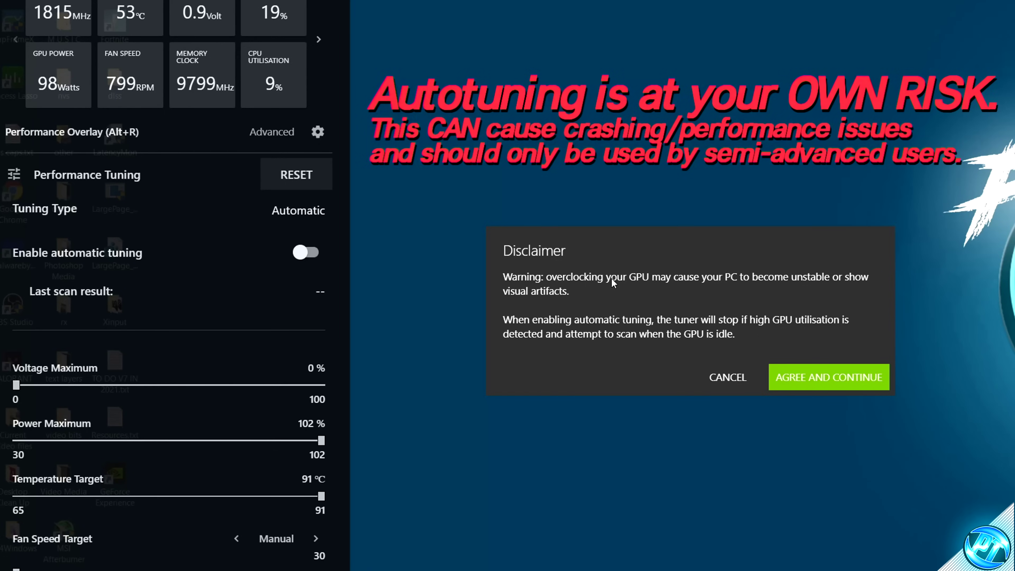
click(834, 380)
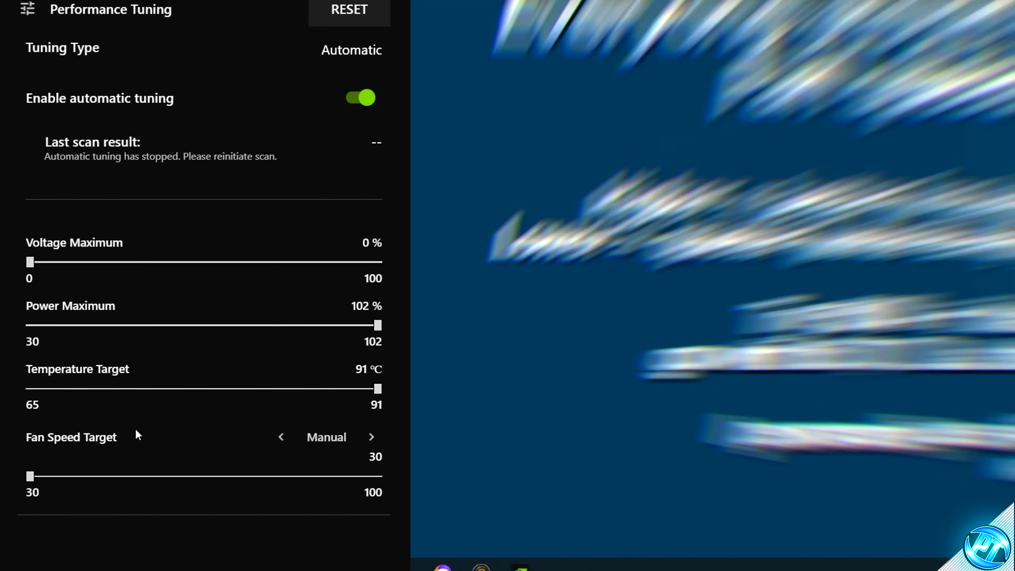
drag(20, 499, 92, 497)
drag(144, 473, 384, 475)
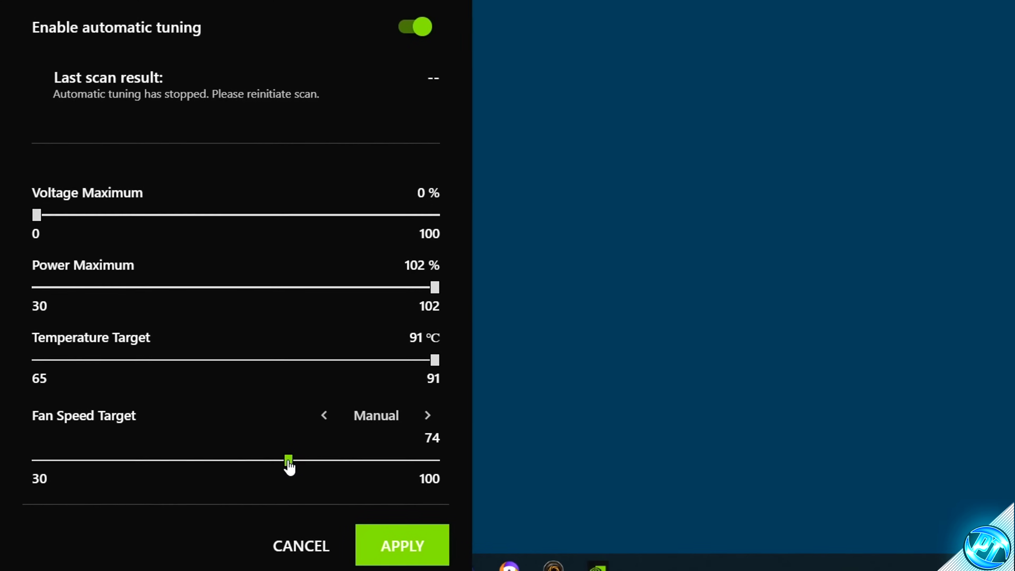
drag(279, 464, 464, 459)
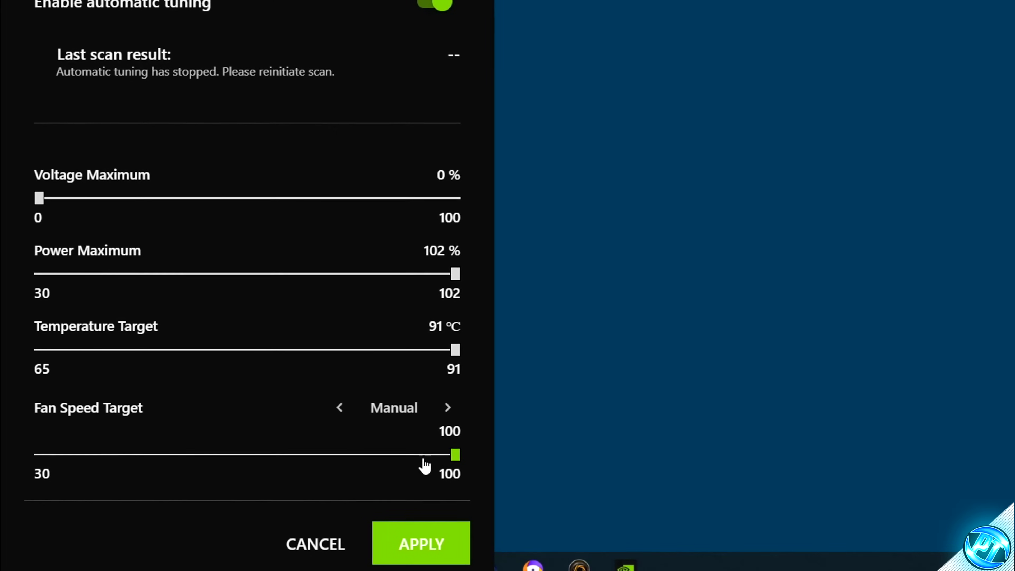
click(449, 543)
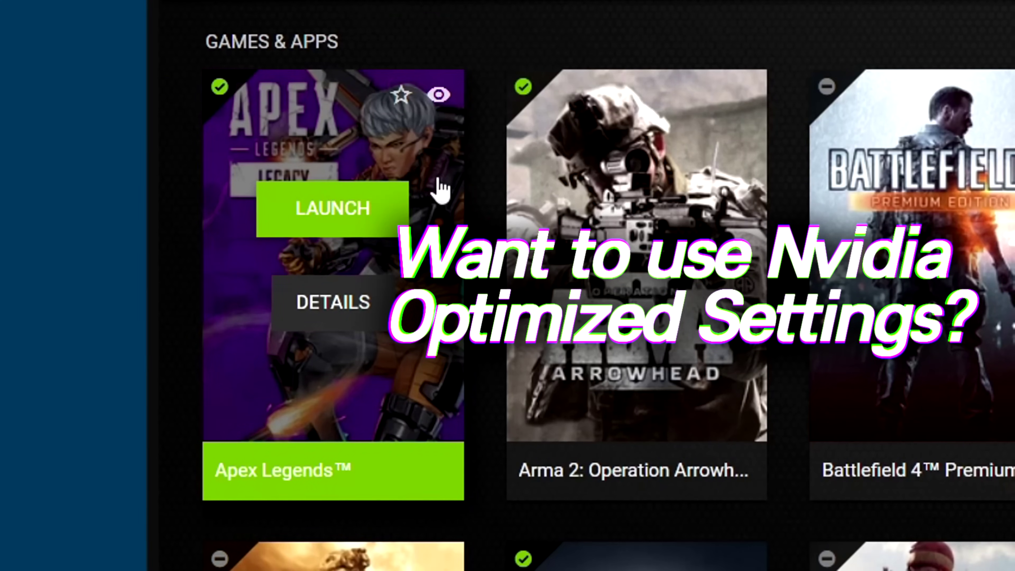
- Open the custom settings for Apex Legends and choose the 2560x1440 resolution with Full-screen display mode
click(353, 308)
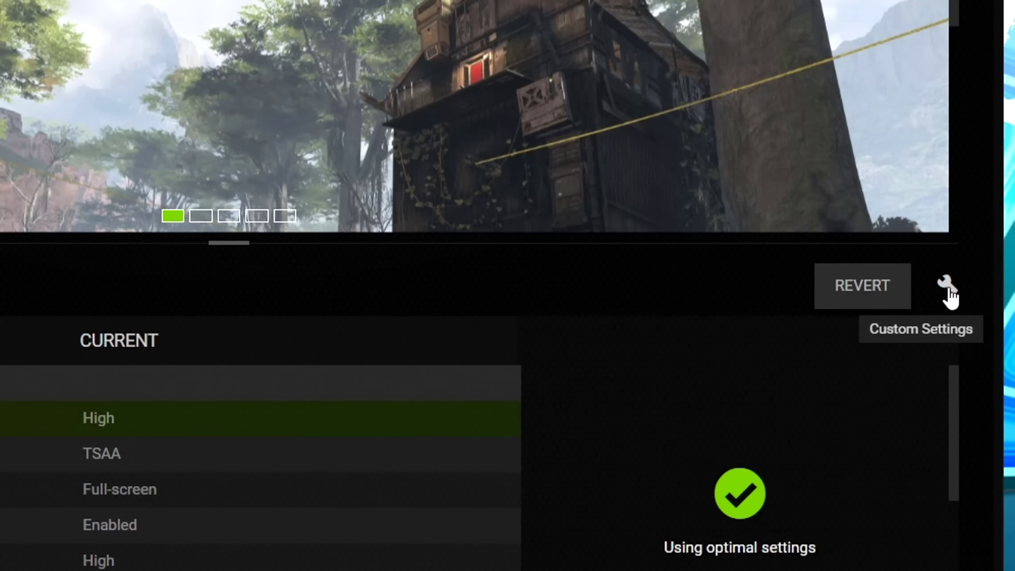
click(947, 287)
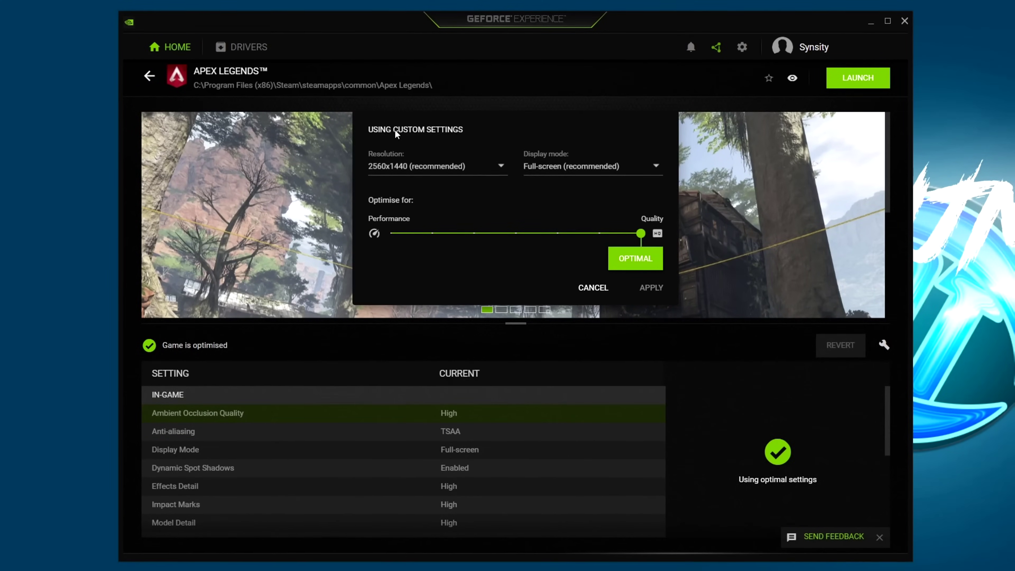
click(394, 165)
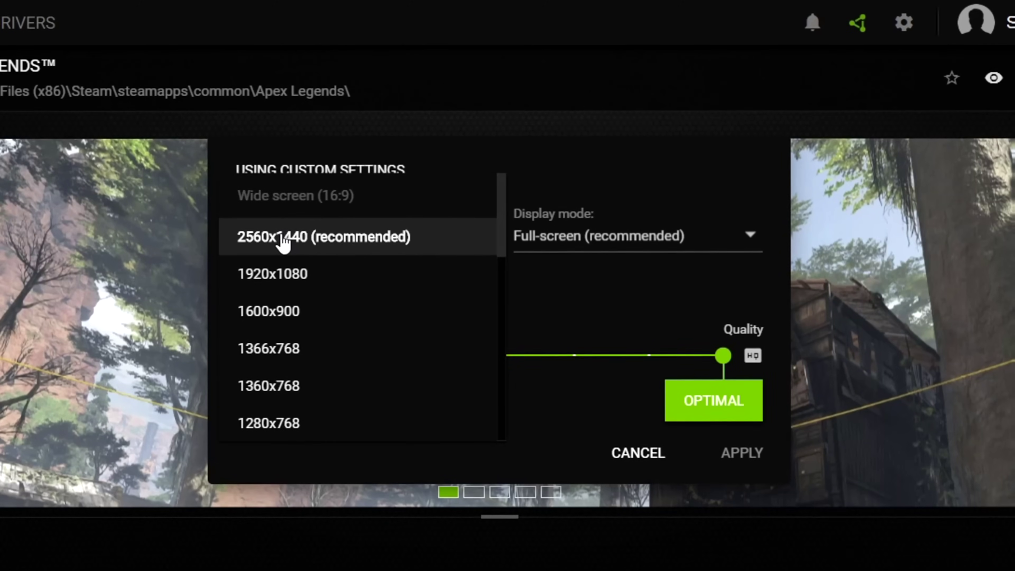
click(350, 244)
click(603, 242)
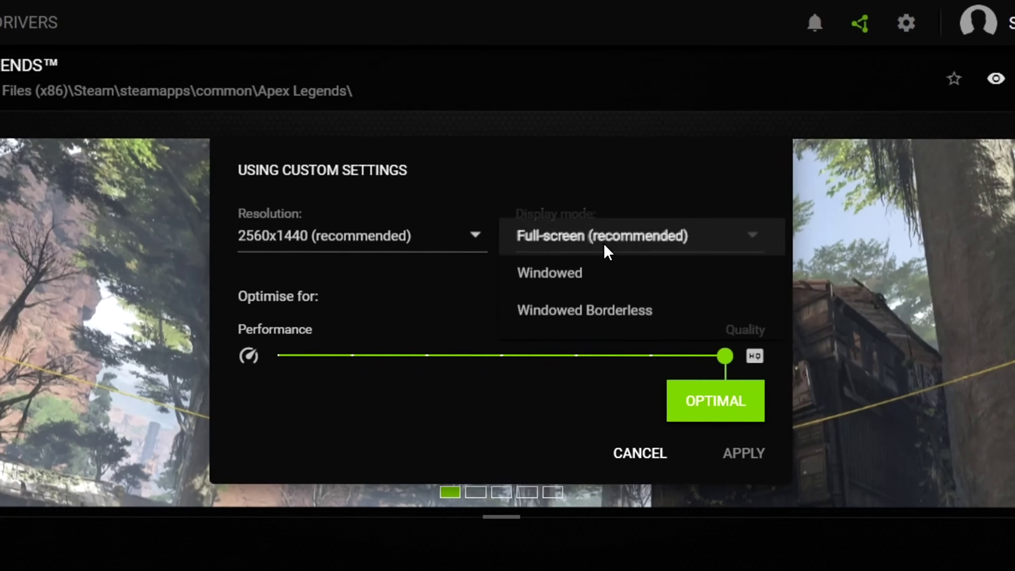
click(580, 240)
- Set Apex Legends' optimisation slider two notches above full Performance and apply the custom settings
drag(724, 355, 686, 357)
drag(379, 362, 351, 357)
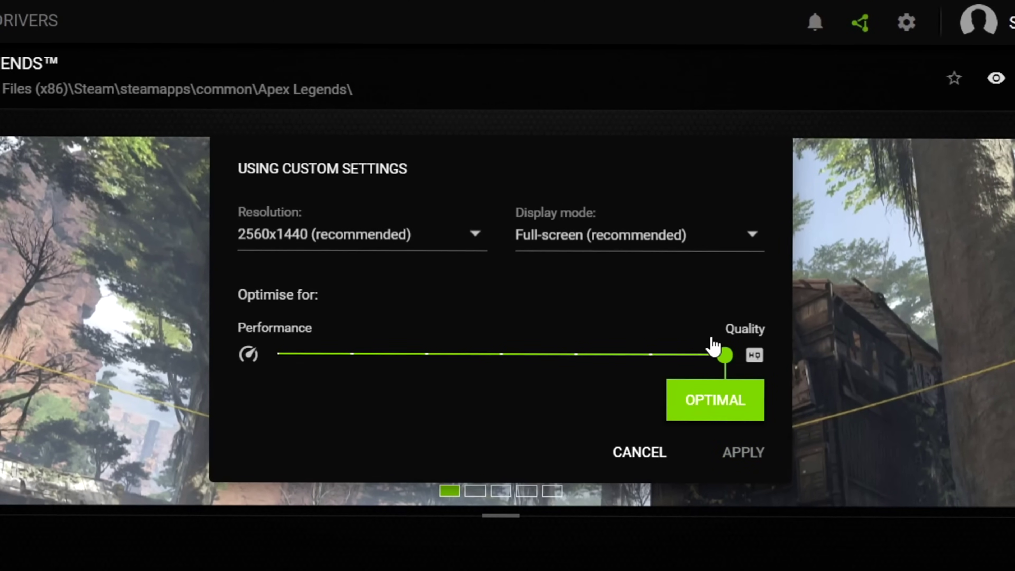
drag(481, 366, 279, 352)
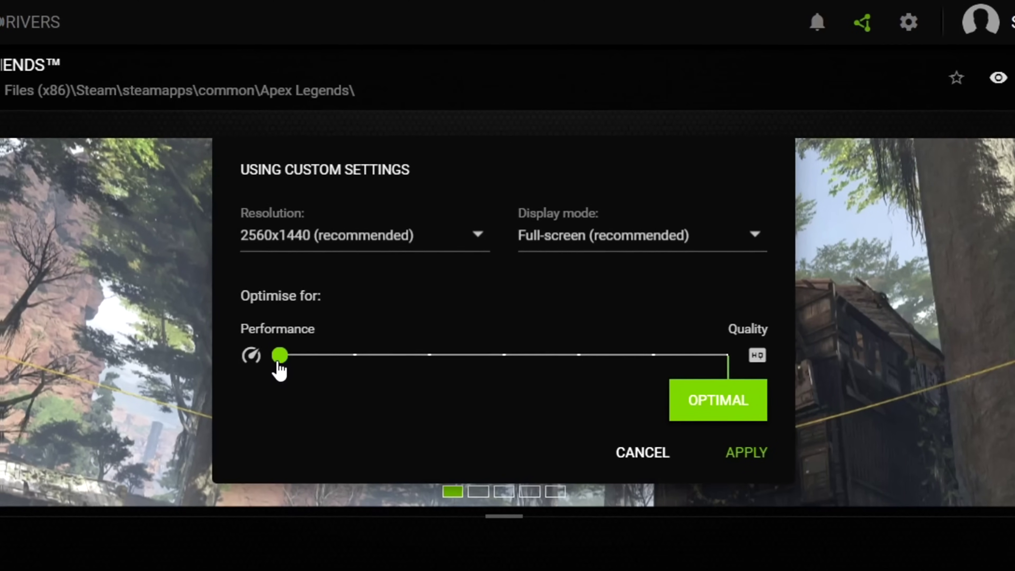
drag(279, 370, 352, 366)
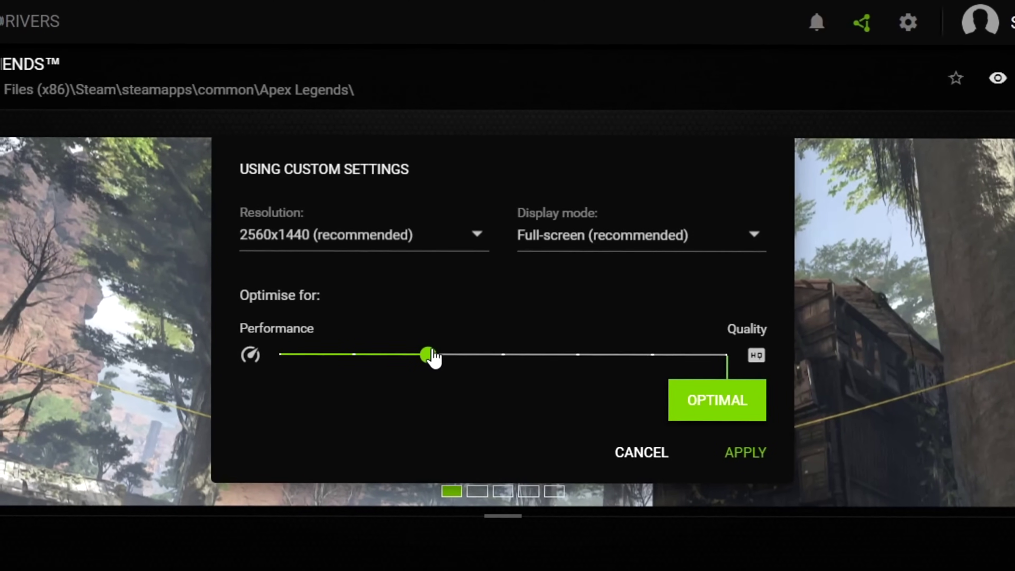
drag(432, 356, 483, 368)
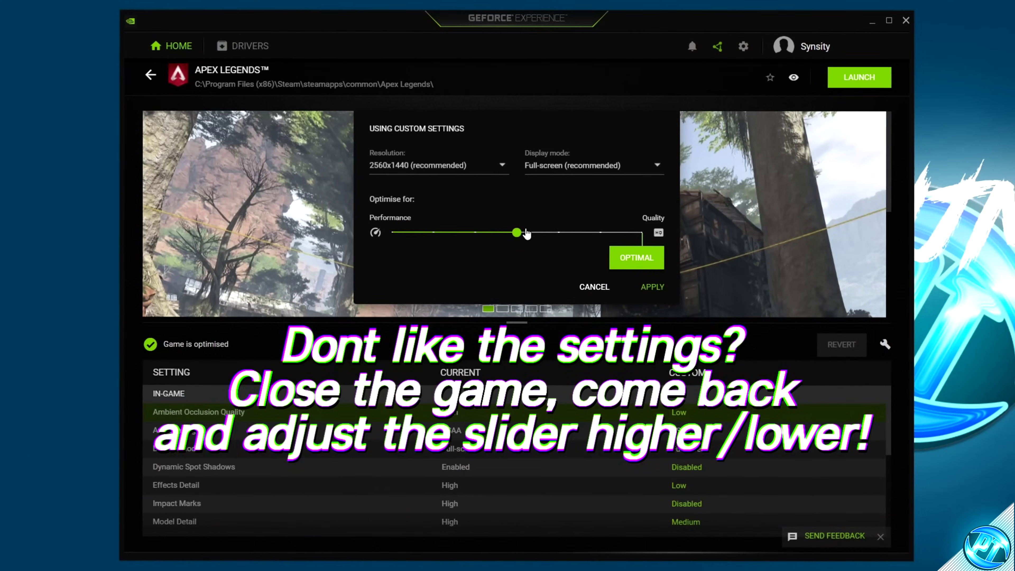
drag(527, 234, 474, 234)
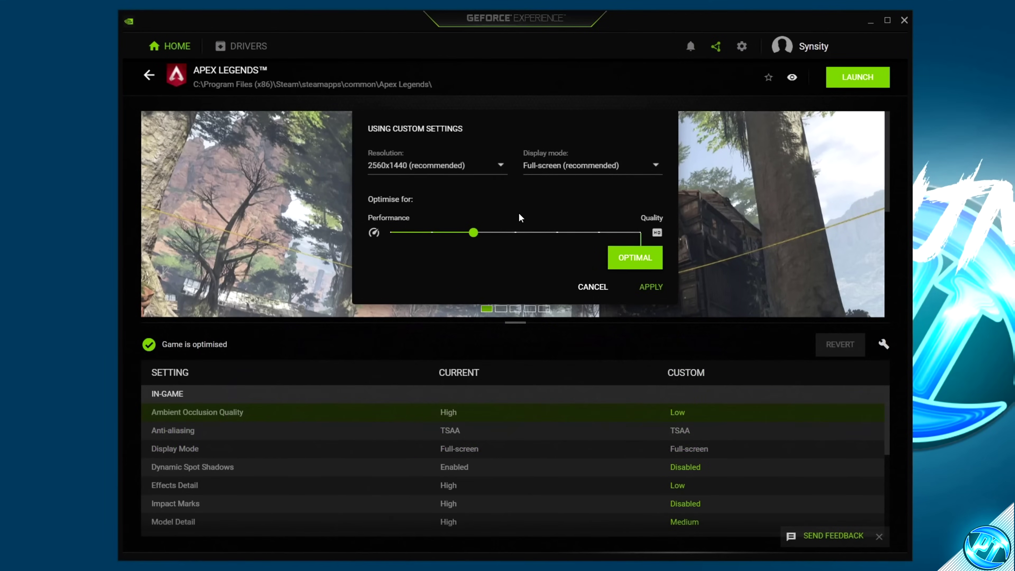
click(652, 288)
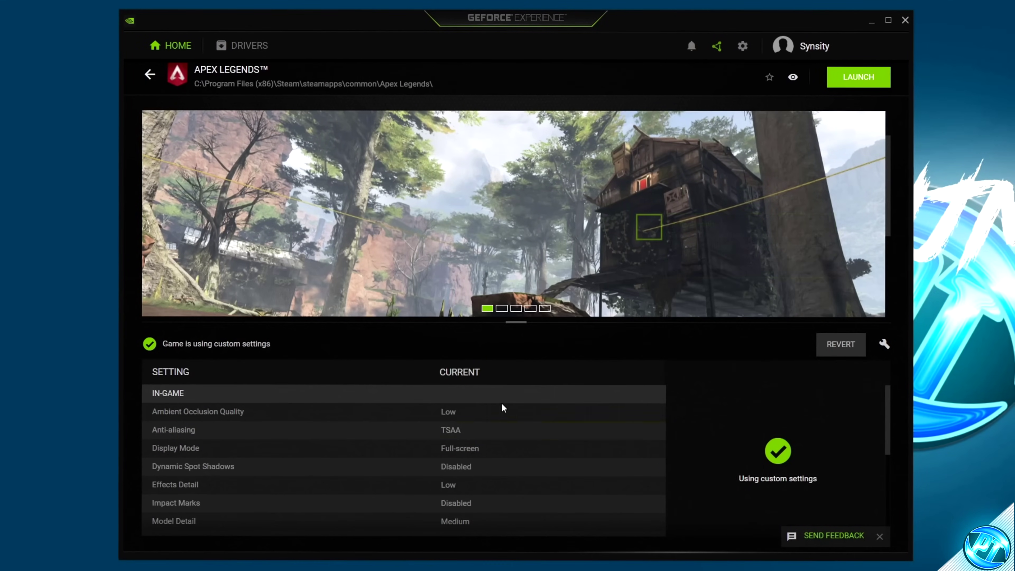
- Review the applied in-game settings list for Apex Legends and launch the game
scroll(465, 450, down, 5)
scroll(473, 452, up, 5)
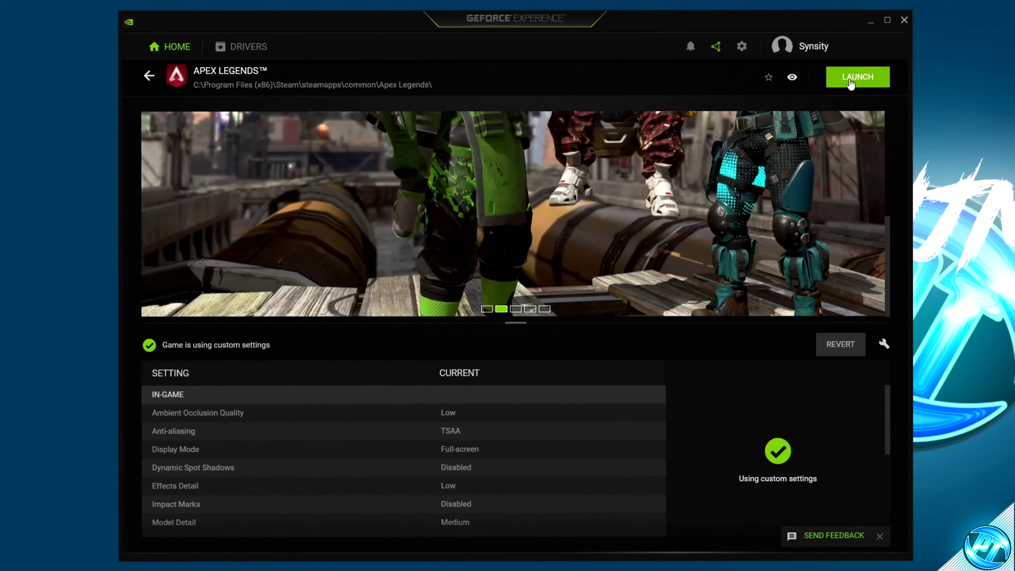
click(859, 76)
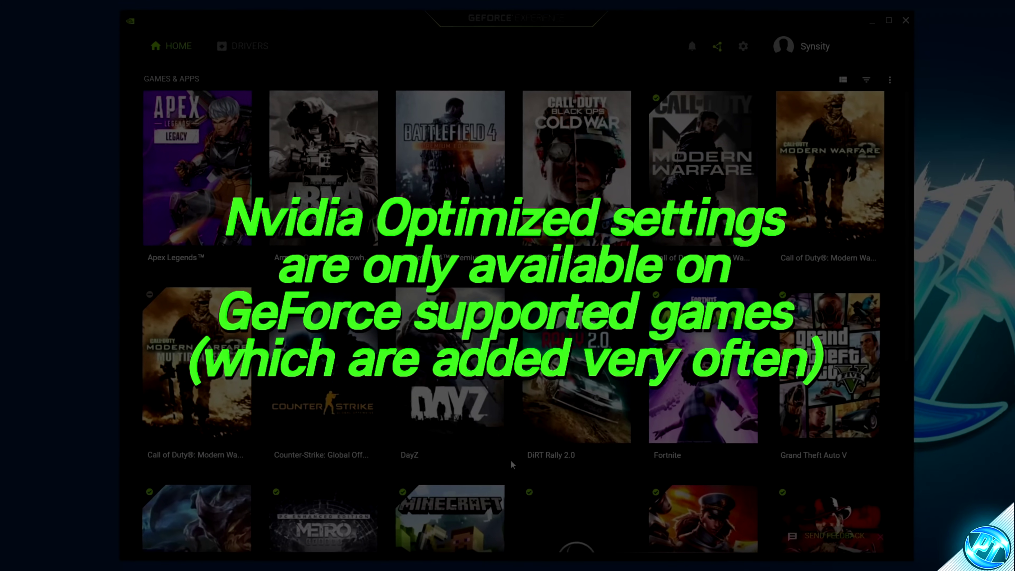
- Browse the game library, open Fortnite's details and move its custom optimisation slider towards Performance
scroll(495, 457, down, 5)
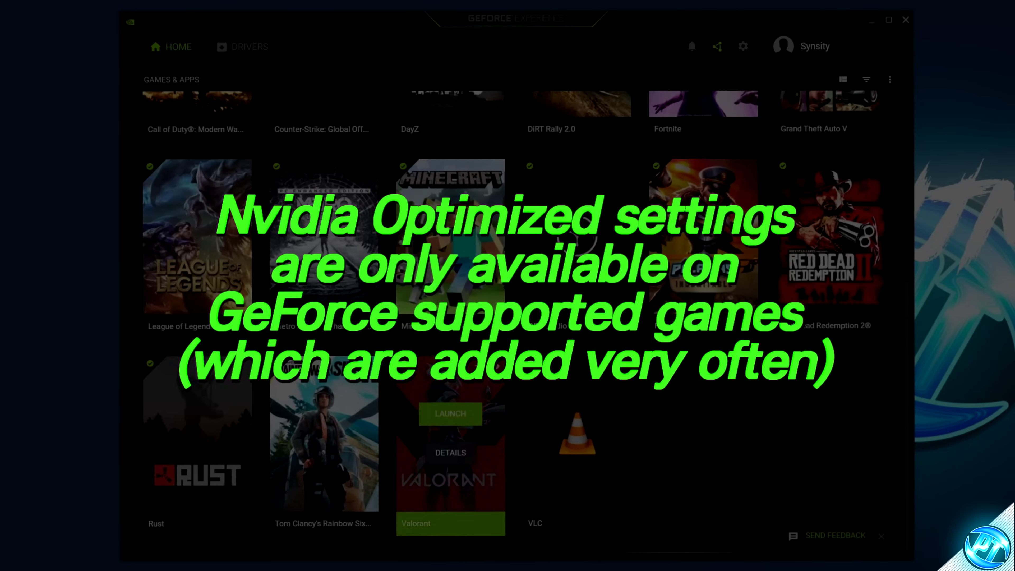
scroll(495, 457, up, 5)
mouse_move(695, 309)
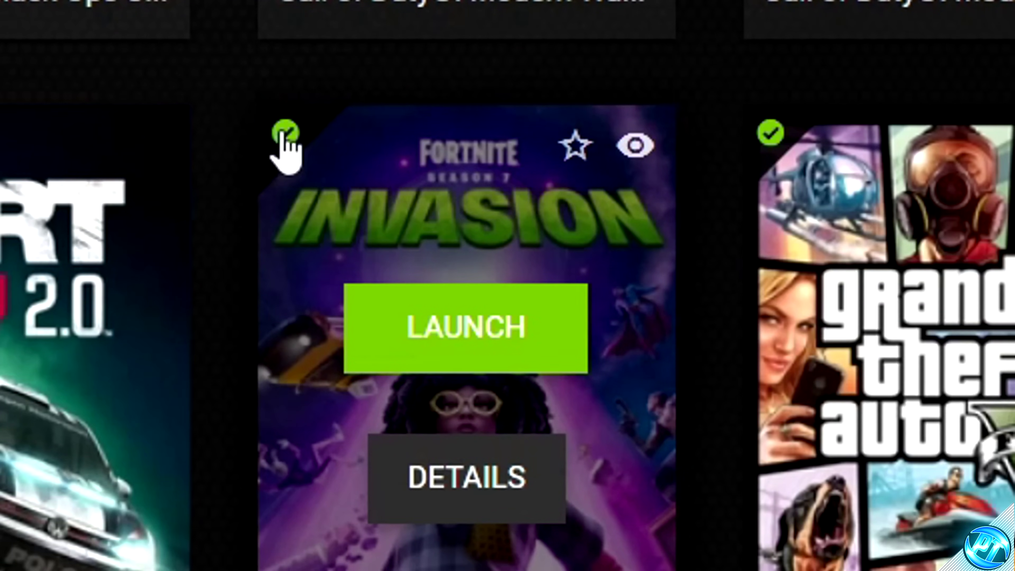
click(467, 506)
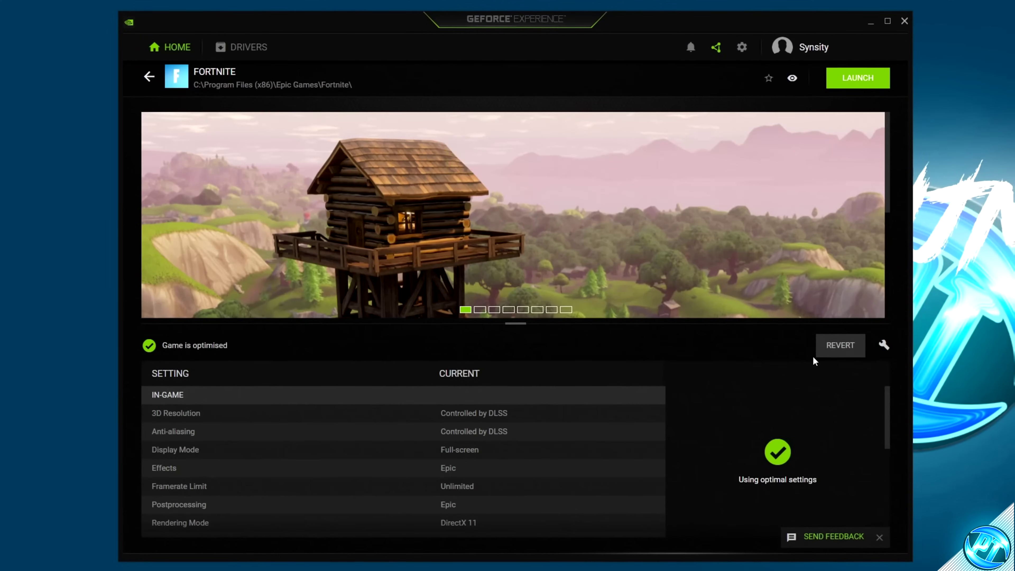
click(883, 345)
drag(558, 232, 440, 242)
click(535, 320)
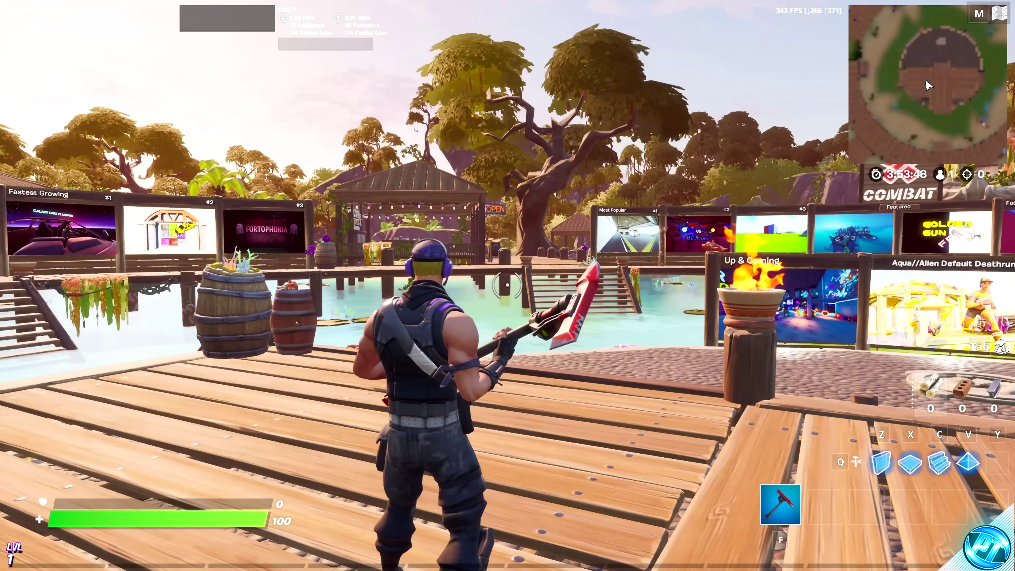
- Start a manual gameplay recording in Fortnite and stop it to save the clip
key(Tab)
key(alt+F9)
key(Tab)
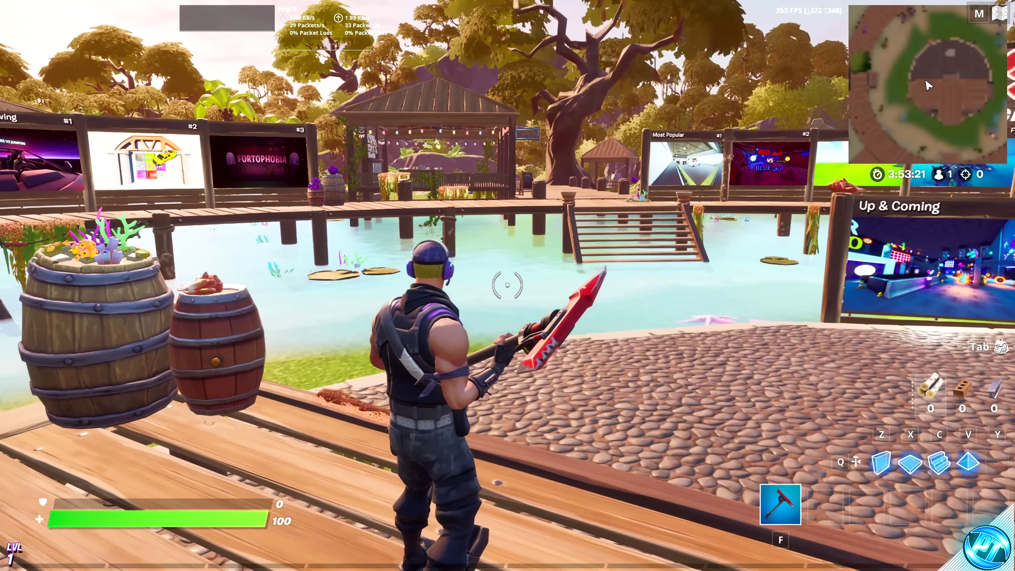
key(Tab)
key(alt+F9)
key(Escape)
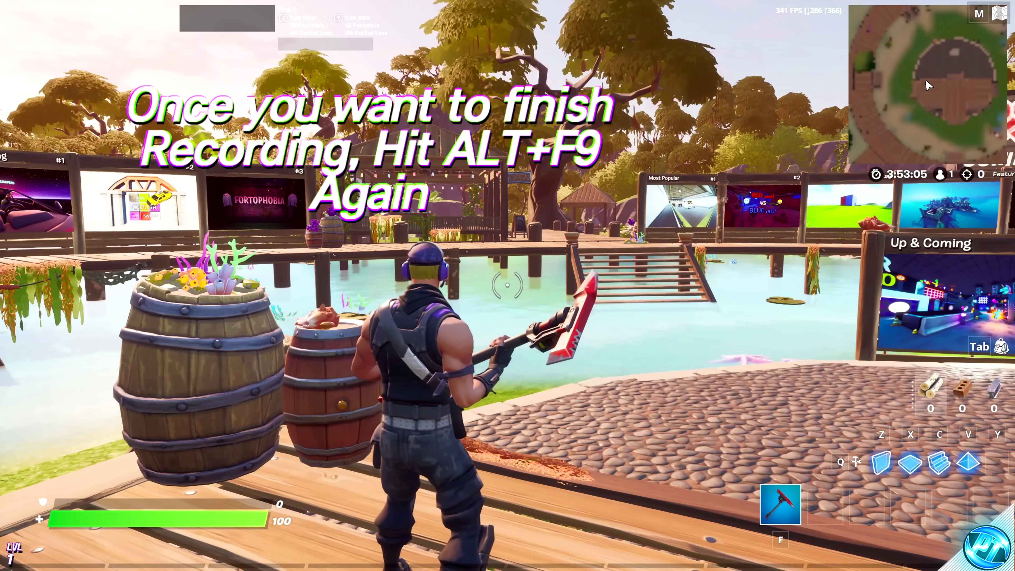
- Move the Fortnite character around and save an instant replay of the recent gameplay
key(w)
key(d)
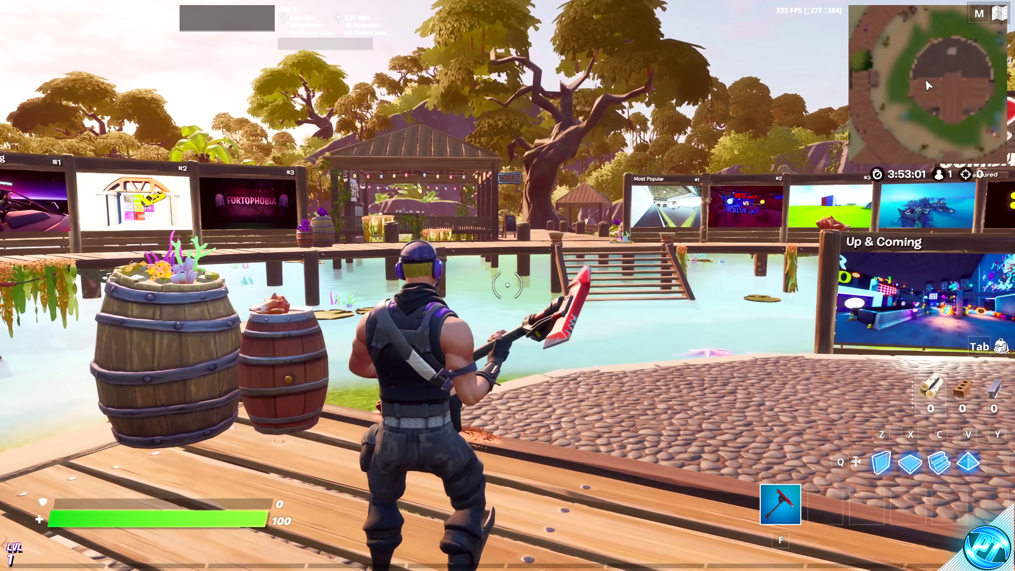
key(w)
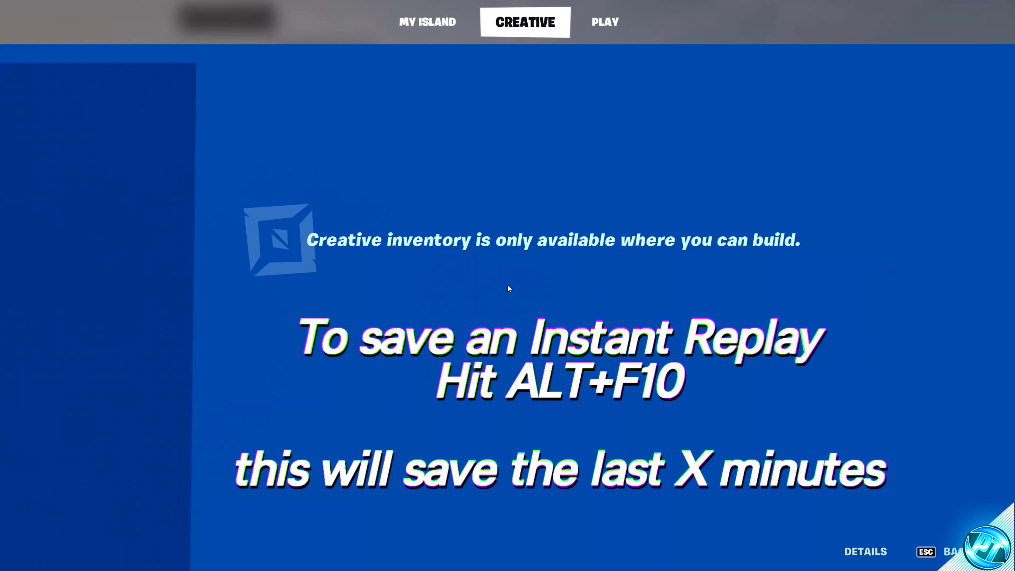
key(alt+F10)
key(Tab)
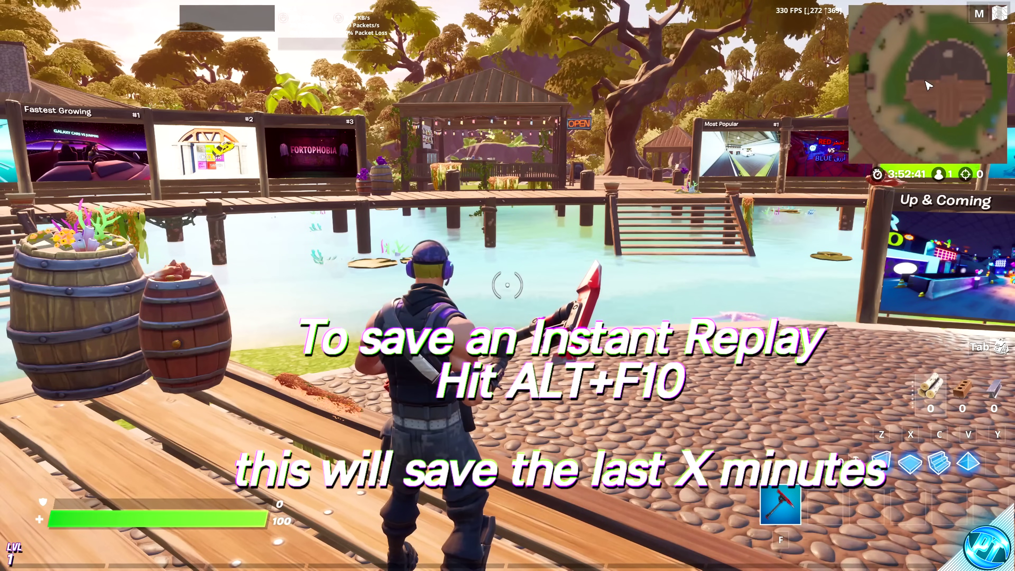
key(a)
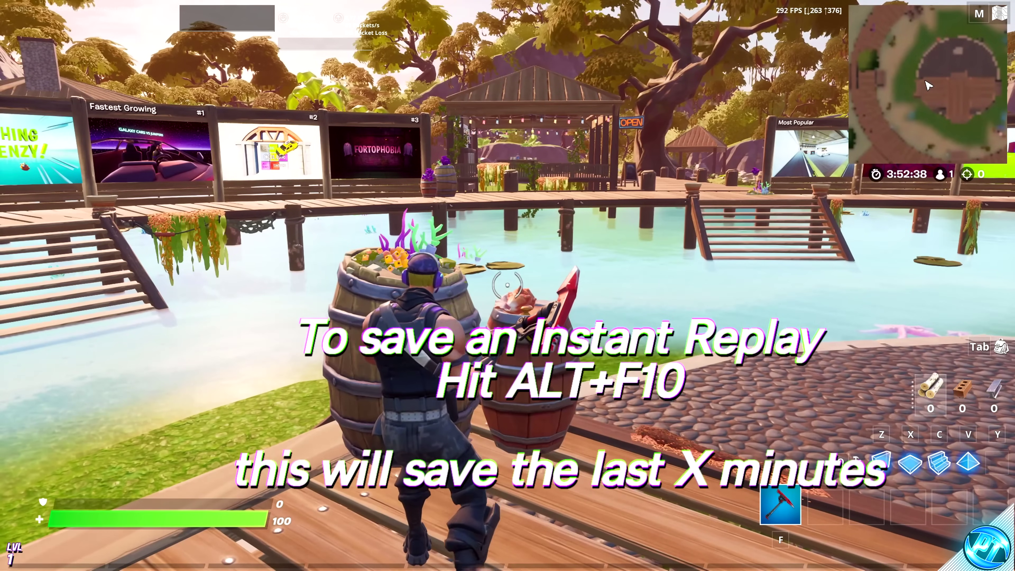
key(d)
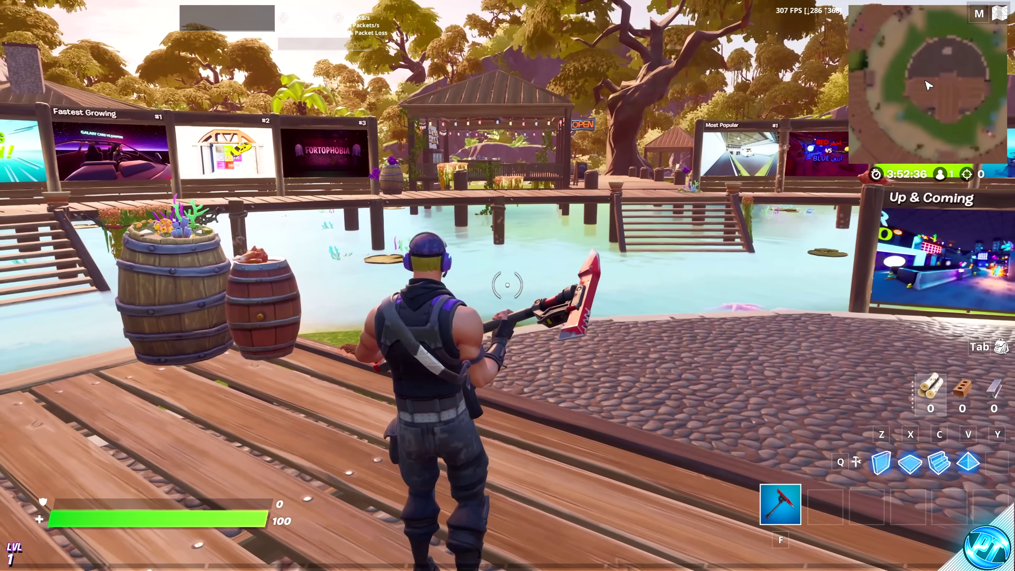
key(a)
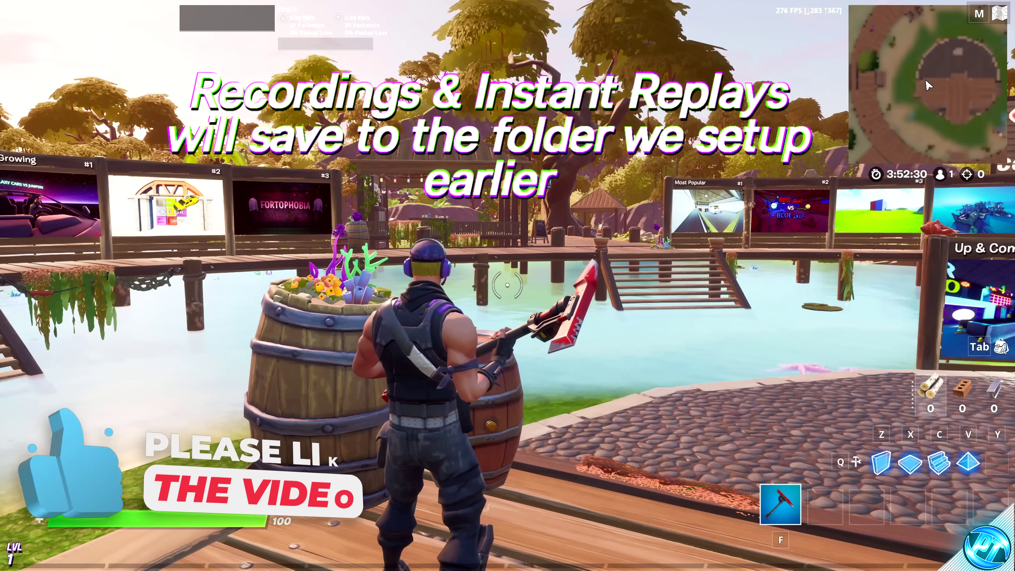
- Show the performance overlay in Fortnite and check it while running, jumping and swinging the pickaxe
key(Tab)
key(alt+r)
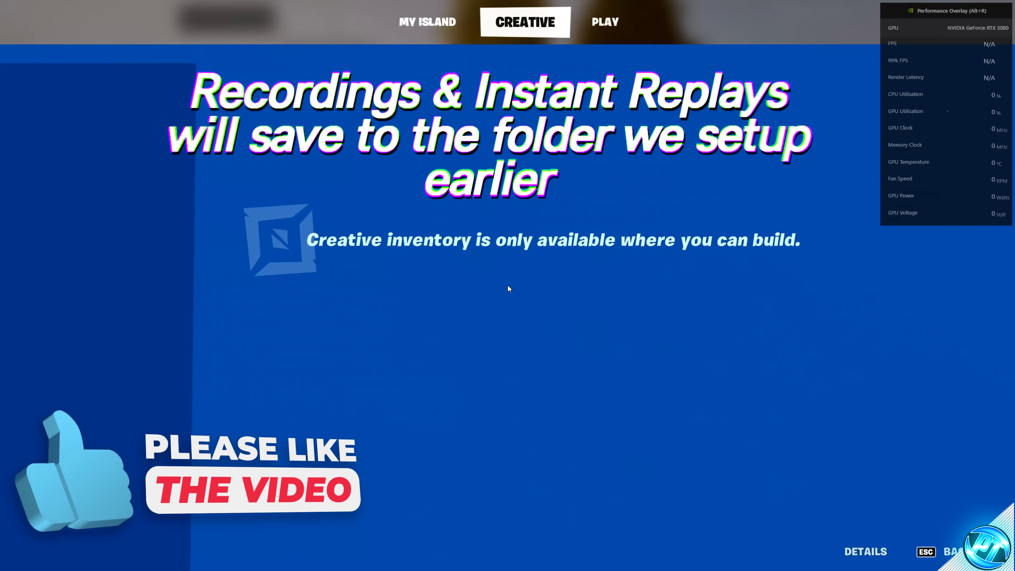
key(Tab)
key(w)
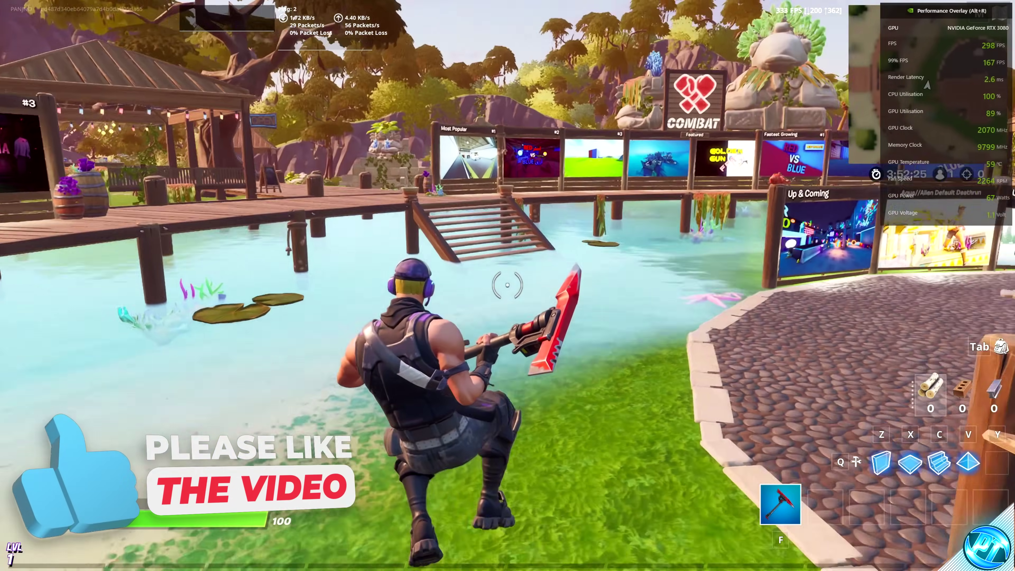
key(space)
click(508, 285)
click(507, 284)
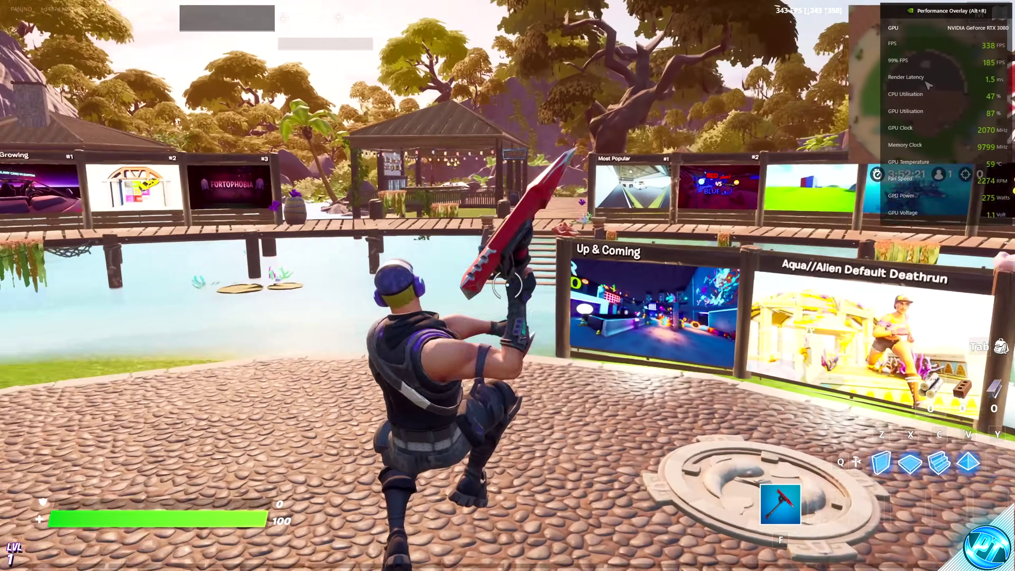
key(Tab)
key(Tab)
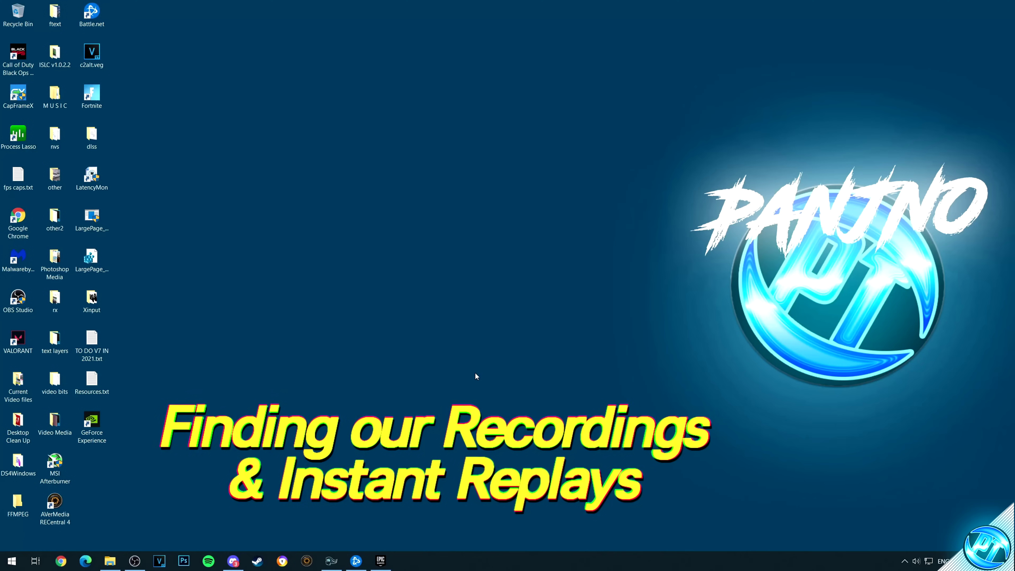
- Open the GeForce overlay's settings, and open the Fortnite folder inside Recordings on the G: drive in File Explorer
key(alt+z)
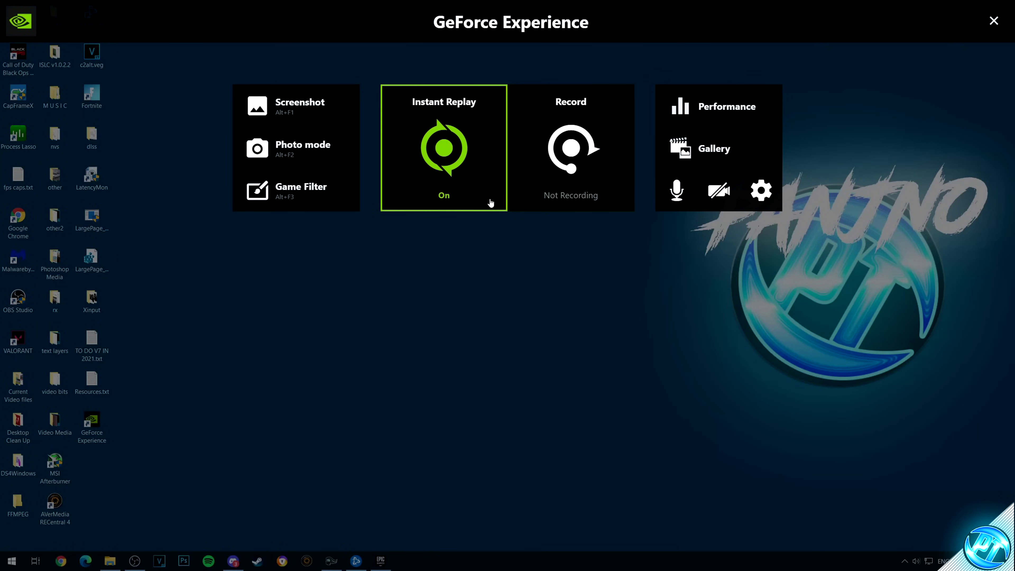
click(760, 190)
click(424, 284)
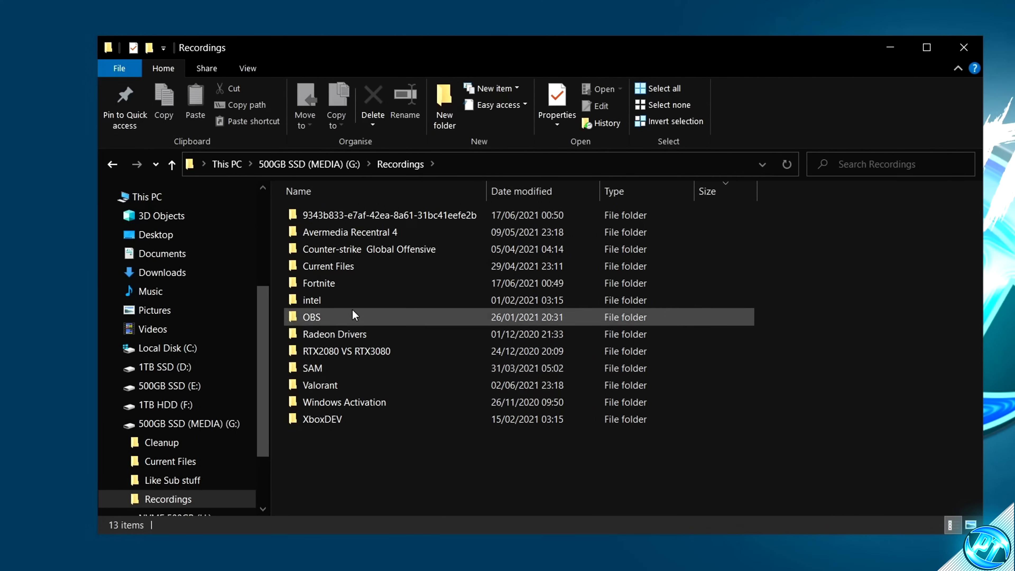
double_click(333, 286)
drag(515, 367, 427, 400)
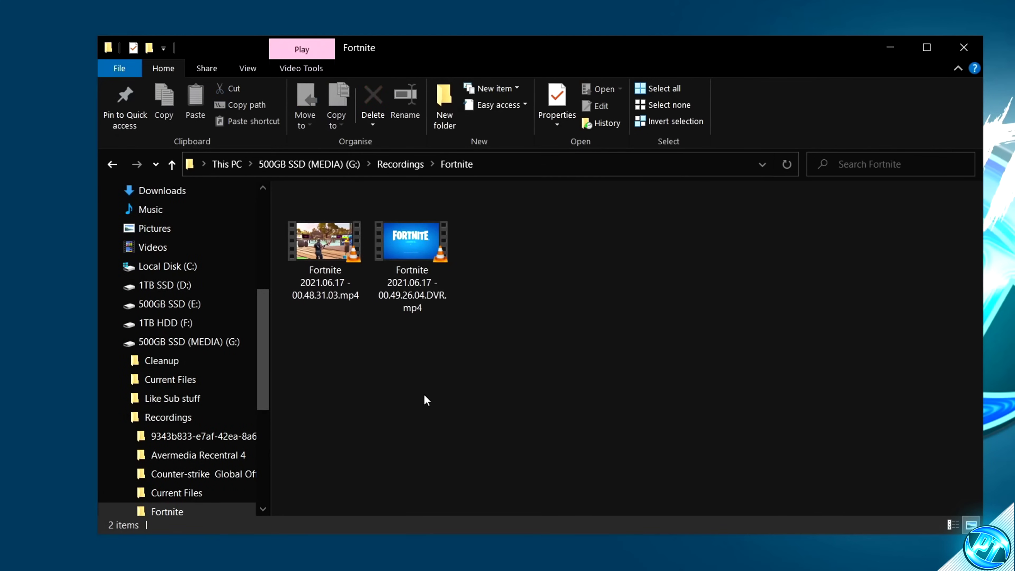
- Check the manual recording and the DVR replay file, and play Fortnite 2021.06.17 - 00.48.31.03.mp4
click(324, 241)
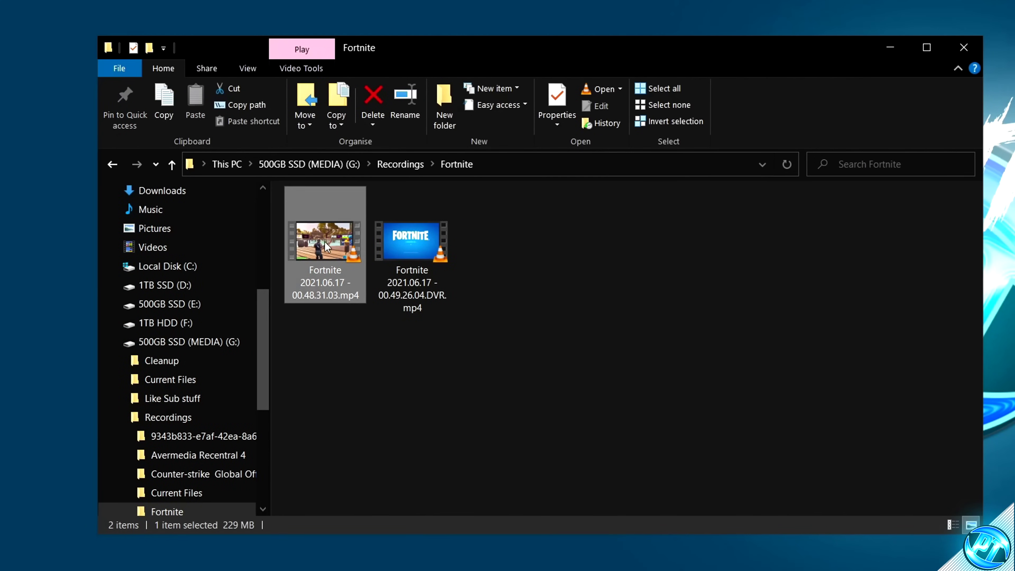
click(415, 248)
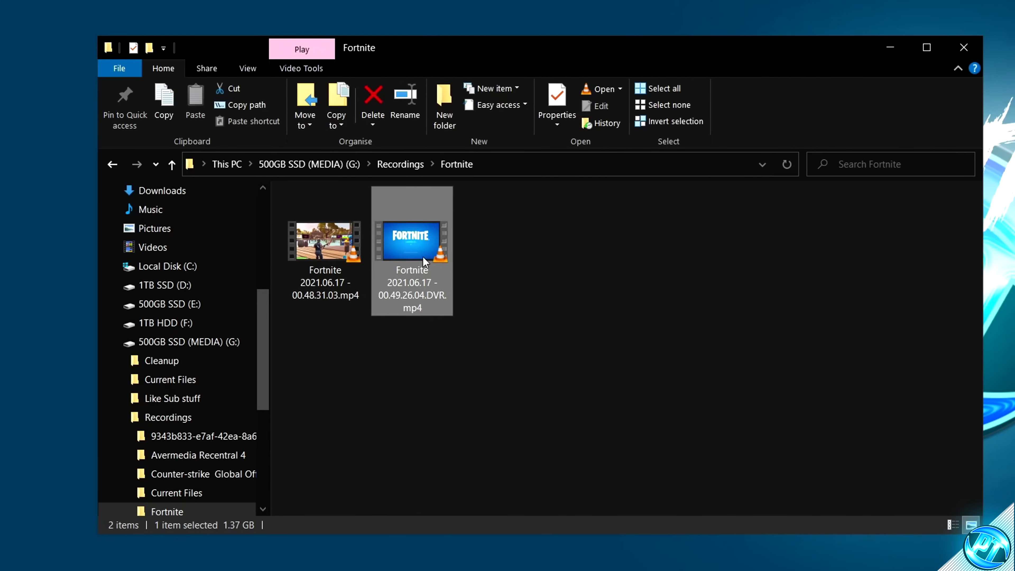
double_click(324, 241)
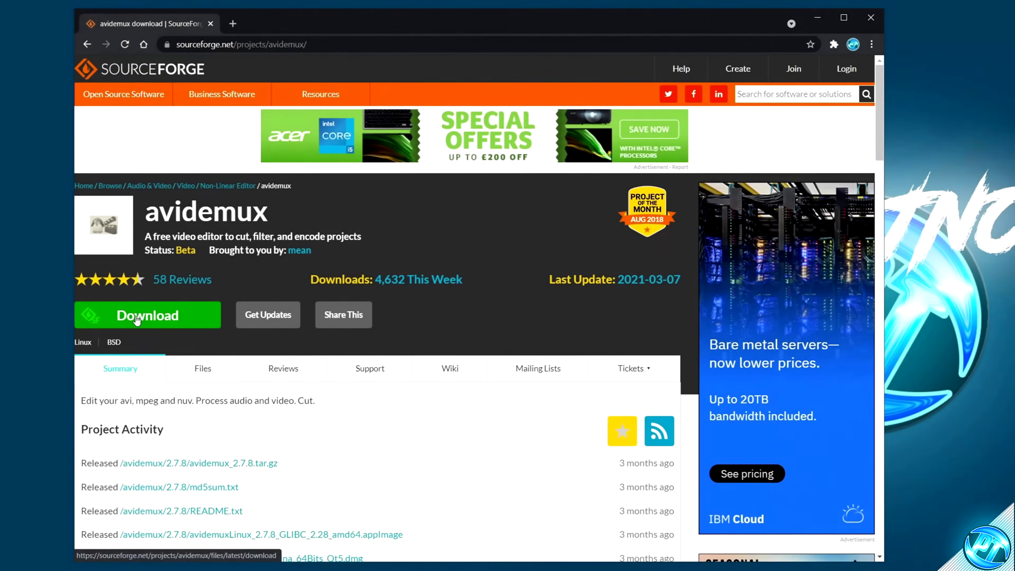
- Download the latest Avidemux installer from its SourceForge page and run its setup wizard through to completion
click(151, 316)
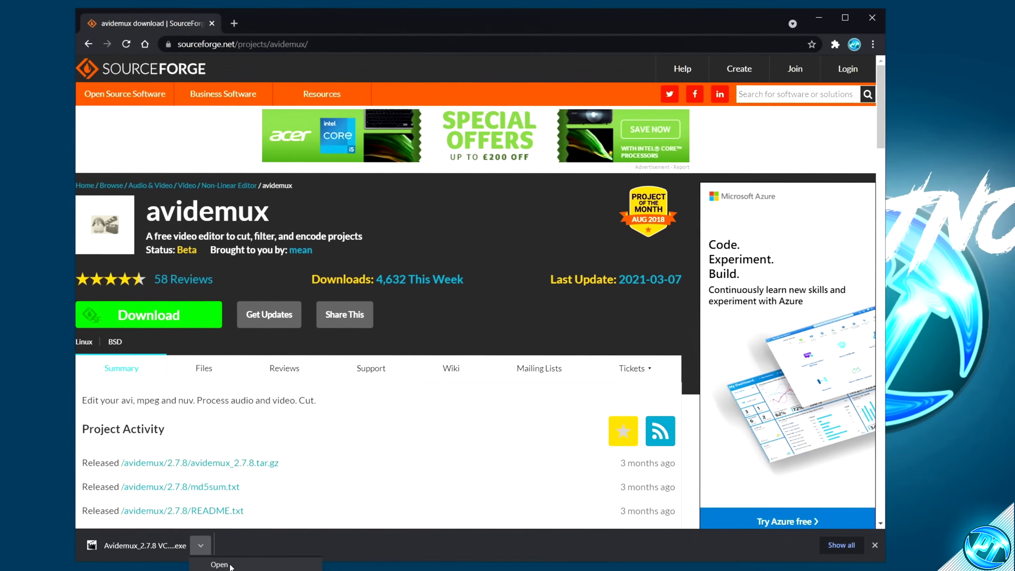
click(132, 547)
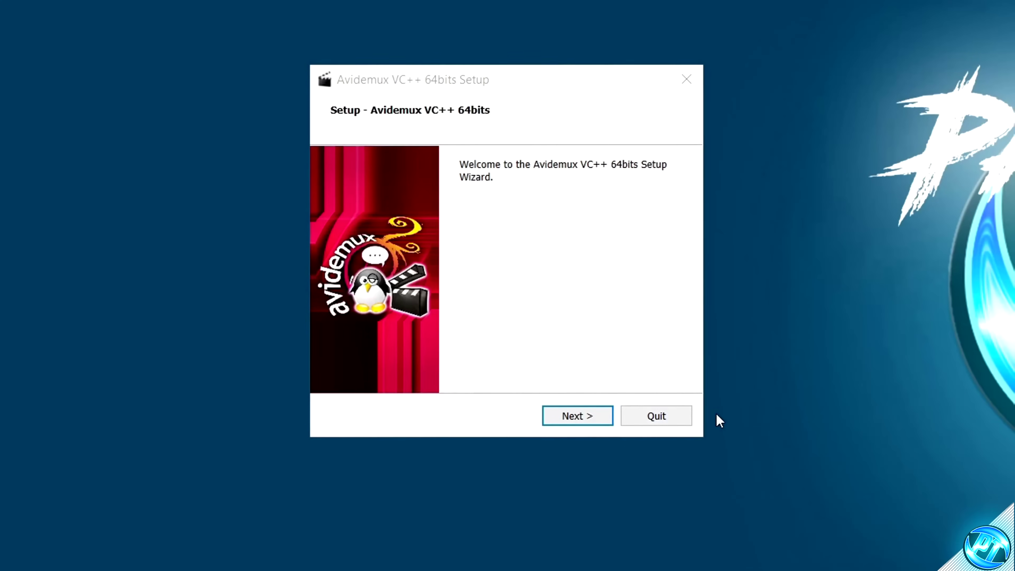
click(583, 417)
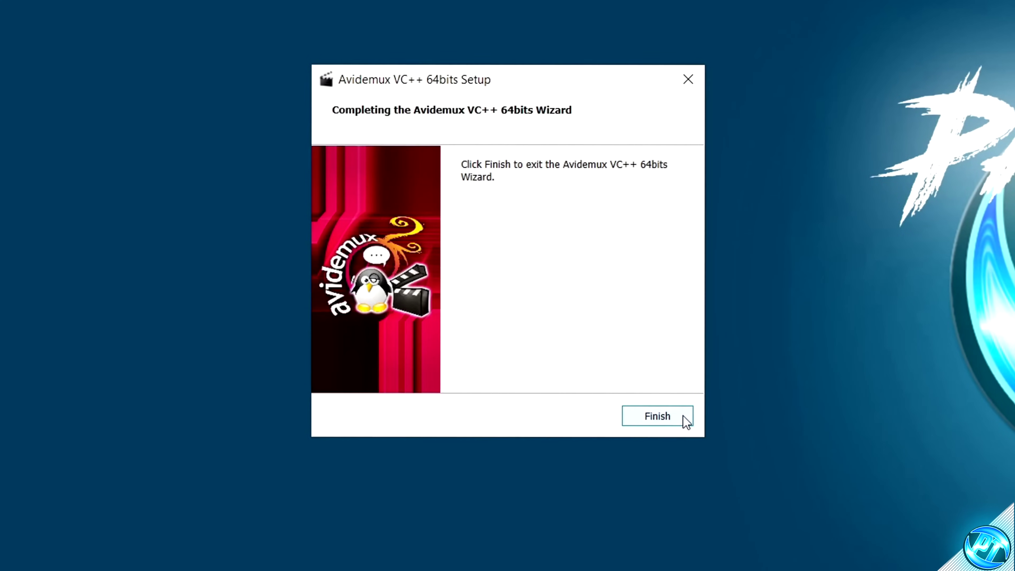
click(683, 420)
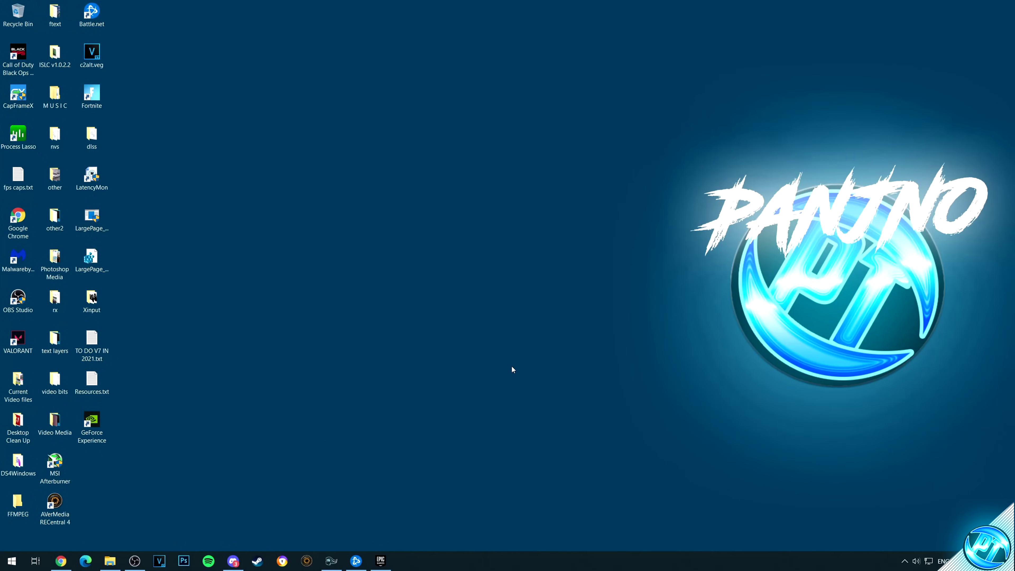
- Launch Avidemux and load Fortnite 2021.06.17 - 00.48.31.03.mp4 into it from the Fortnite recordings folder
click(12, 560)
text(avidemux)
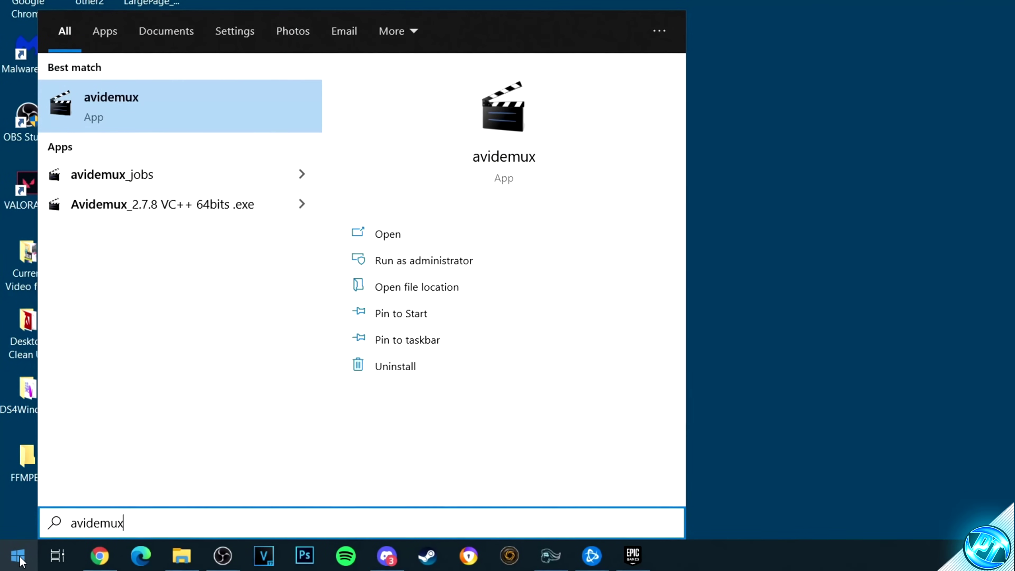
click(206, 118)
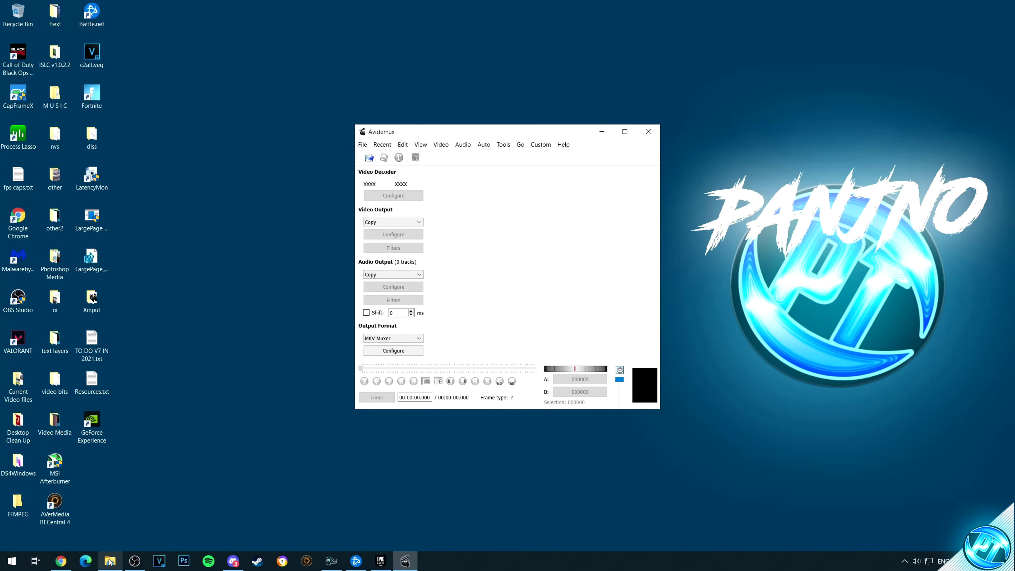
click(110, 561)
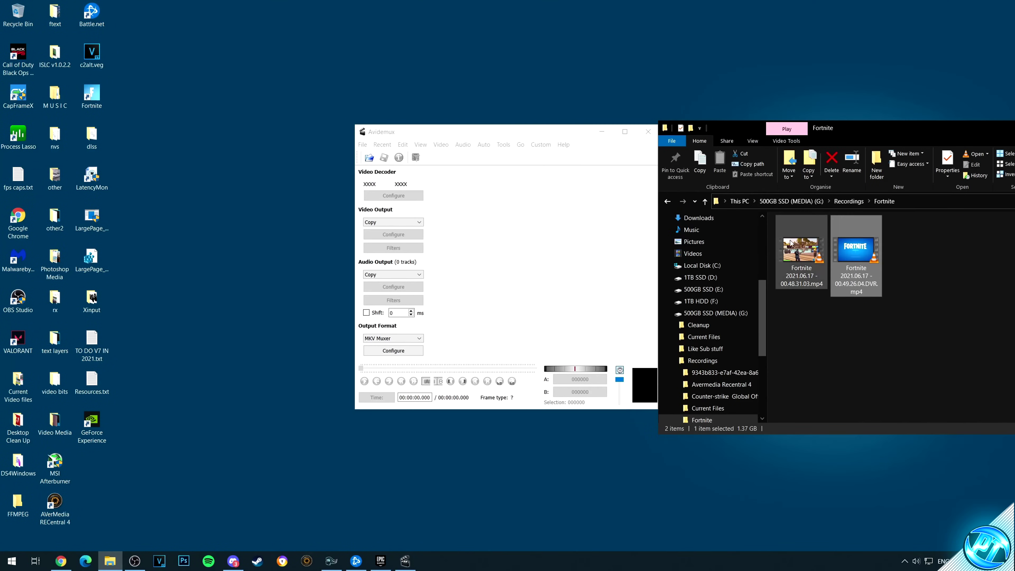
drag(801, 252, 525, 253)
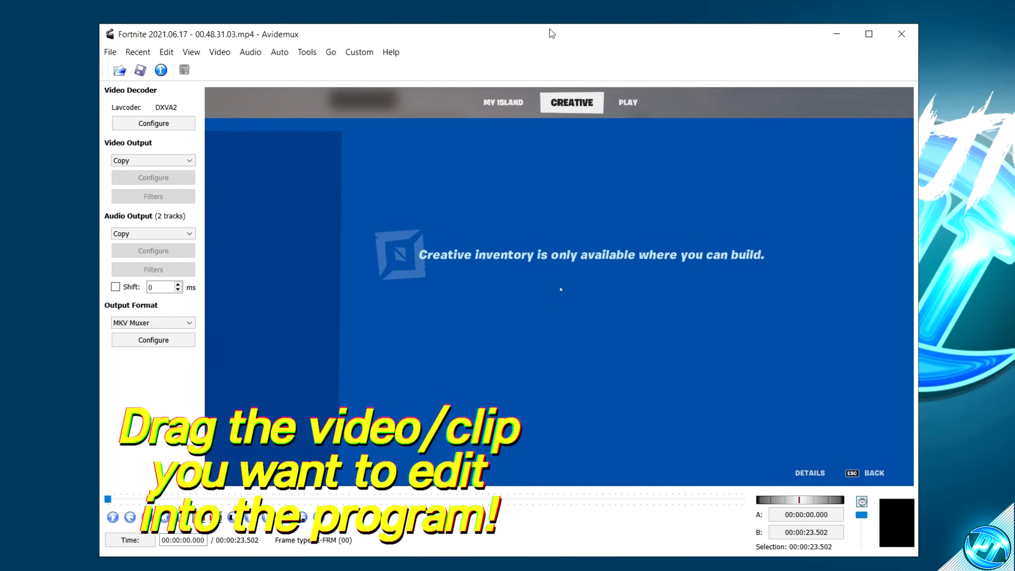
- Set marker A at 00:00:08.008 and marker B at 00:00:18.522, and scrub through the selected section
click(114, 517)
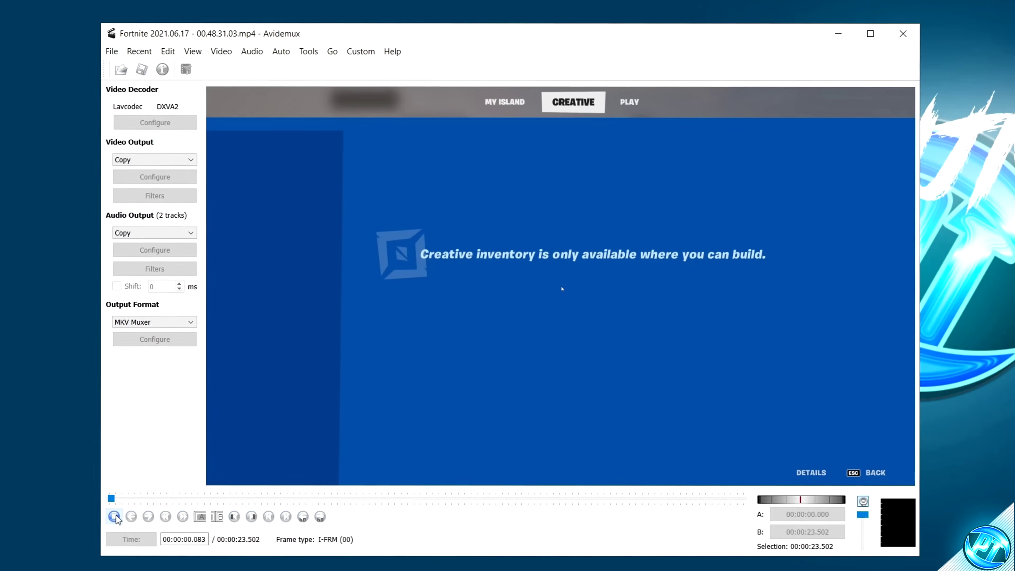
drag(124, 498, 330, 503)
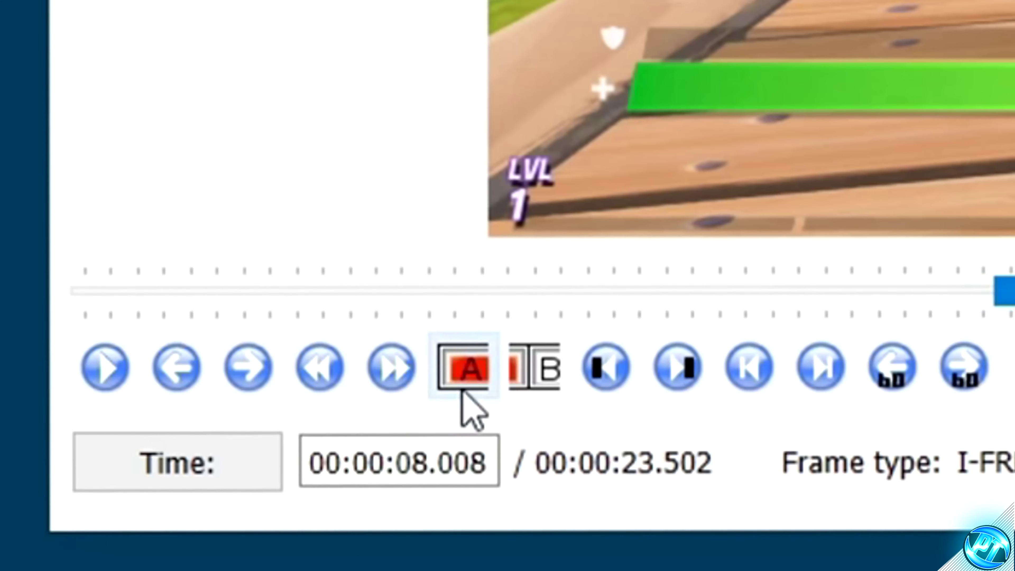
click(462, 391)
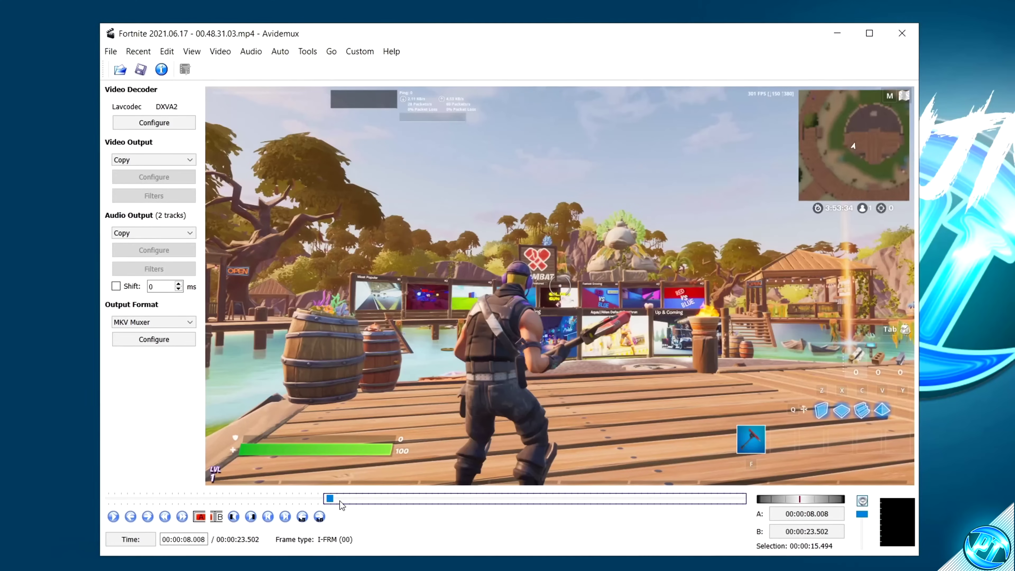
drag(329, 499, 574, 503)
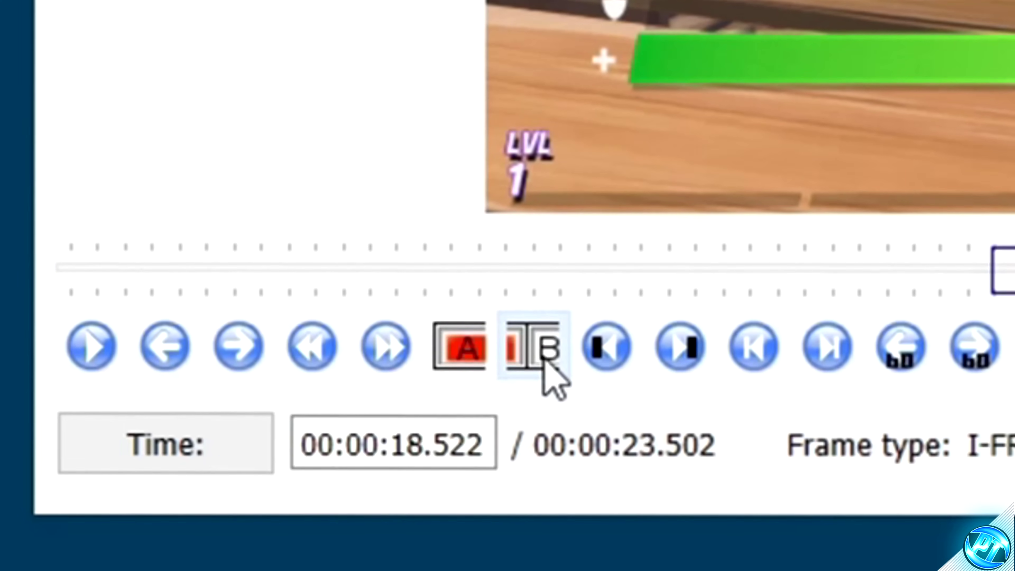
click(542, 361)
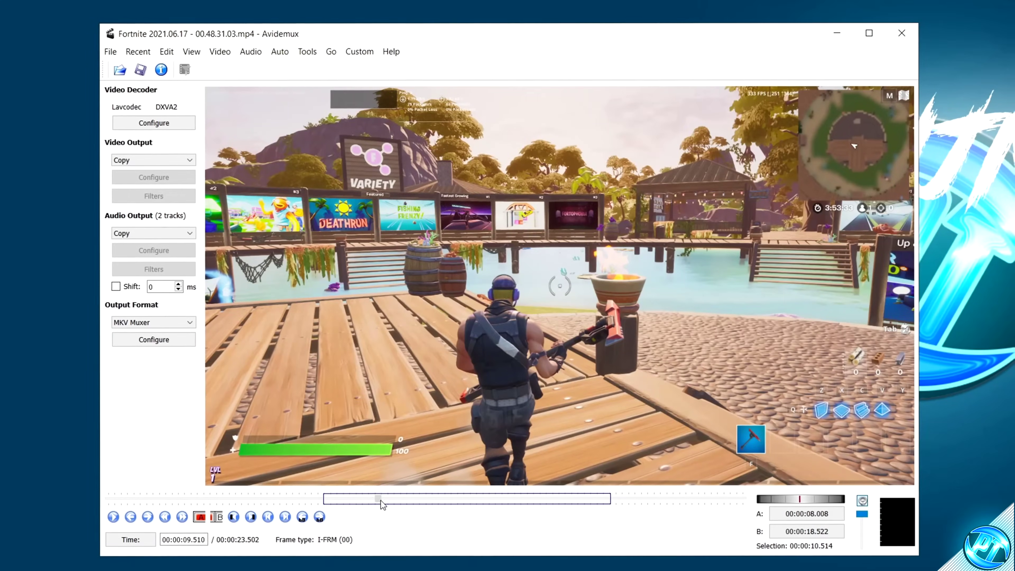
click(380, 500)
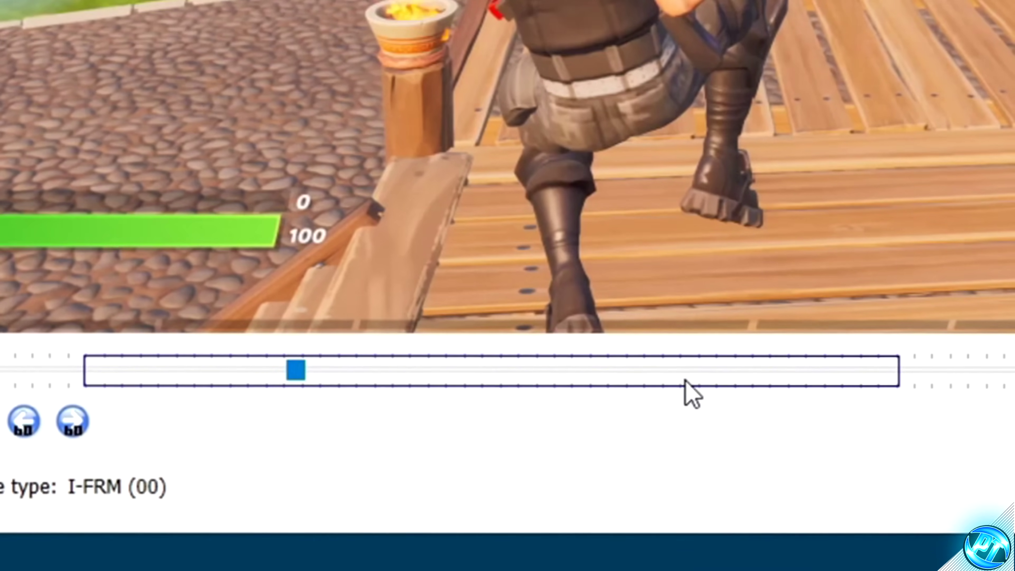
drag(291, 369, 878, 370)
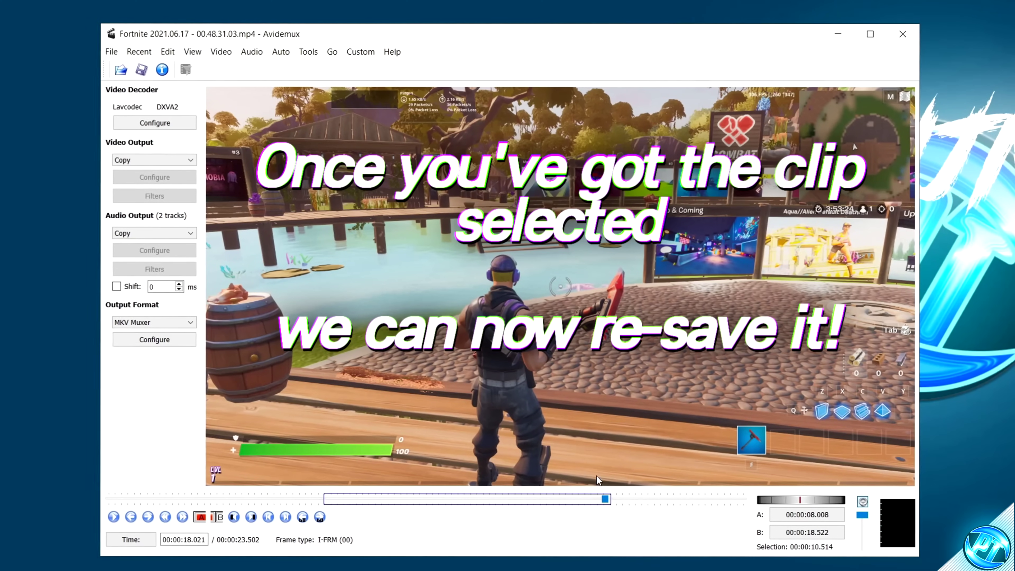
- Set the output format to MP4 Muxer and its Optimize for Streaming option to No optimization
click(149, 322)
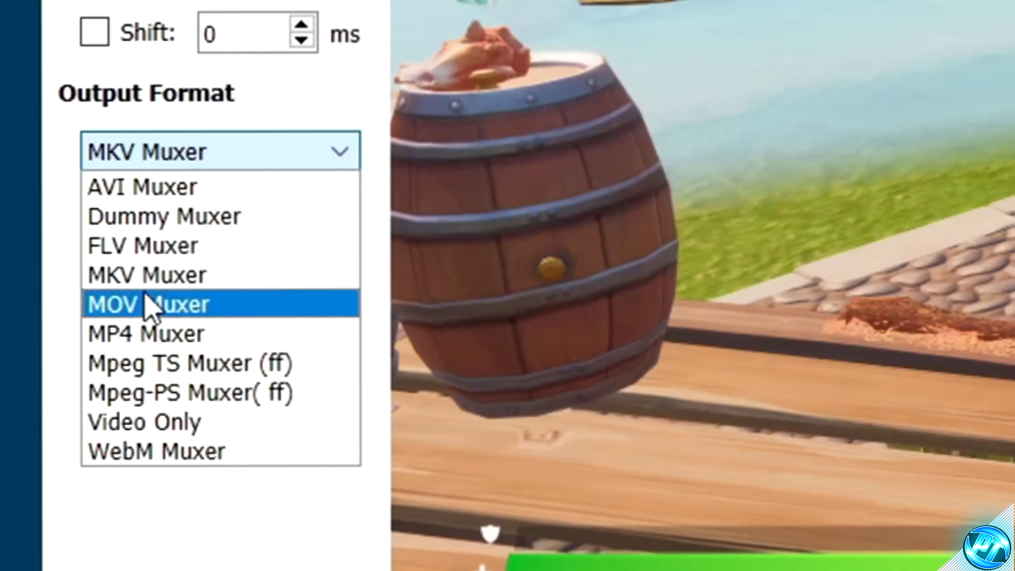
click(151, 337)
click(206, 223)
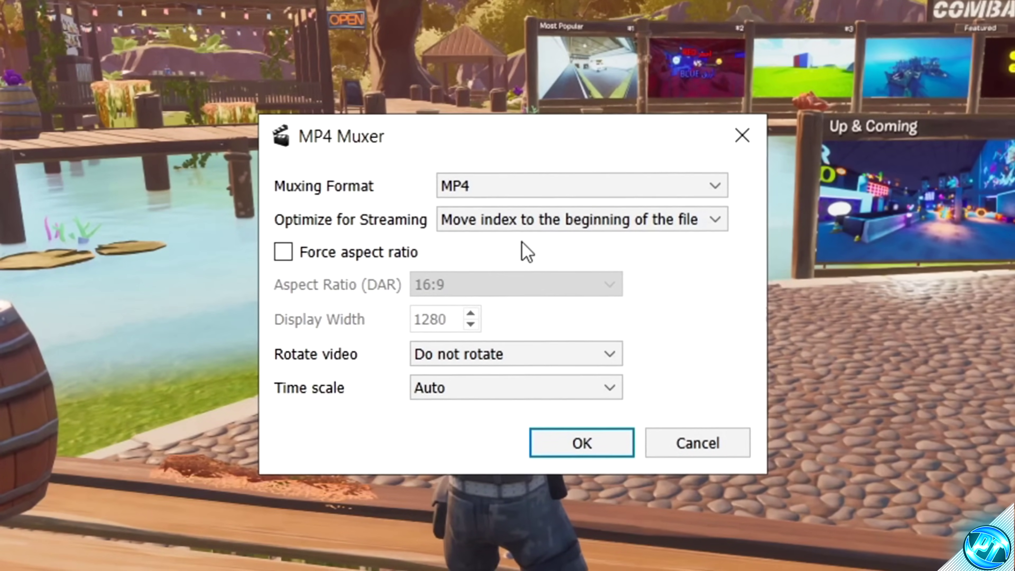
click(515, 218)
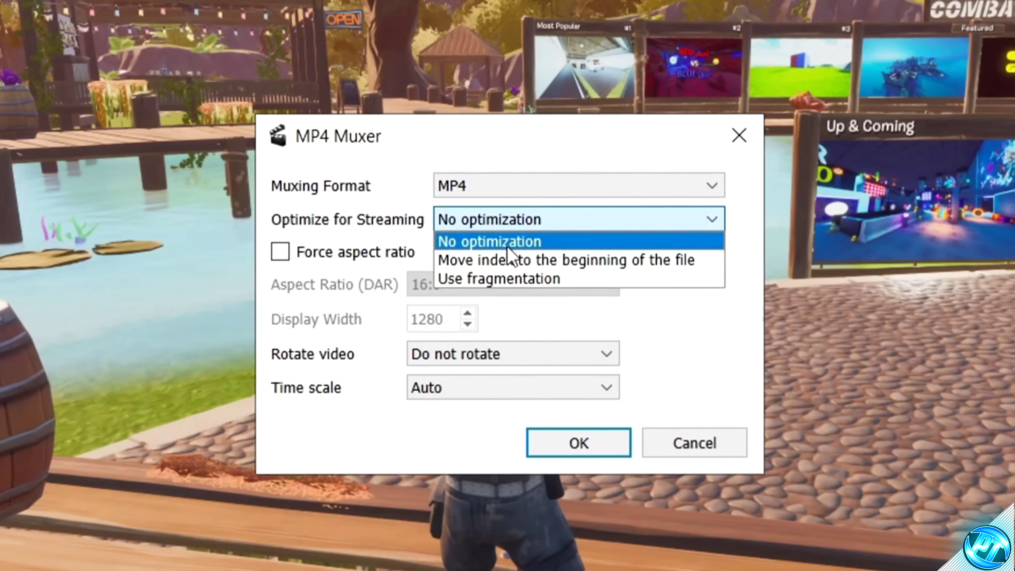
click(502, 245)
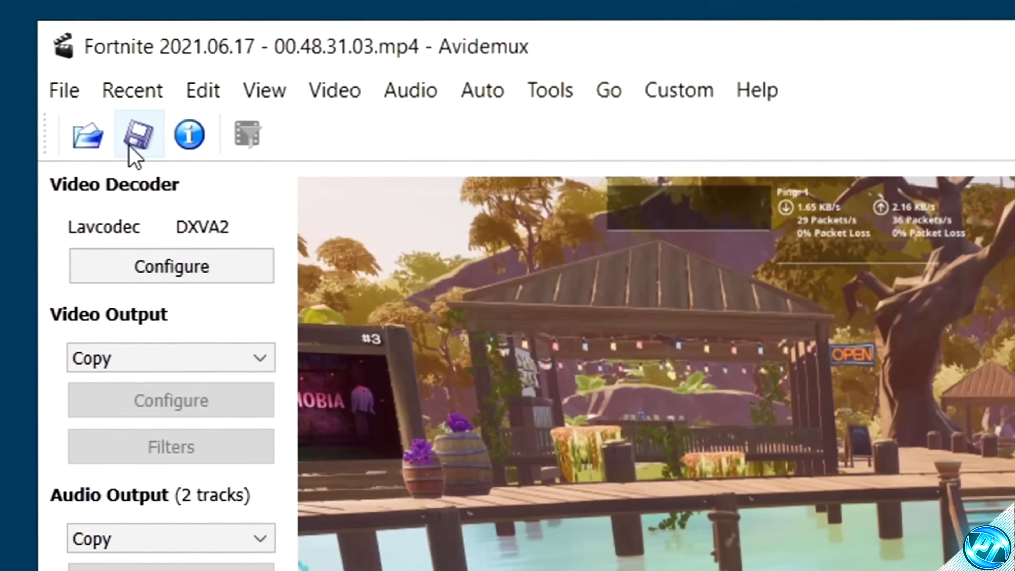
- Save the selected section as cutclip.mp4 in the Fortnite recordings folder and close Avidemux
click(140, 71)
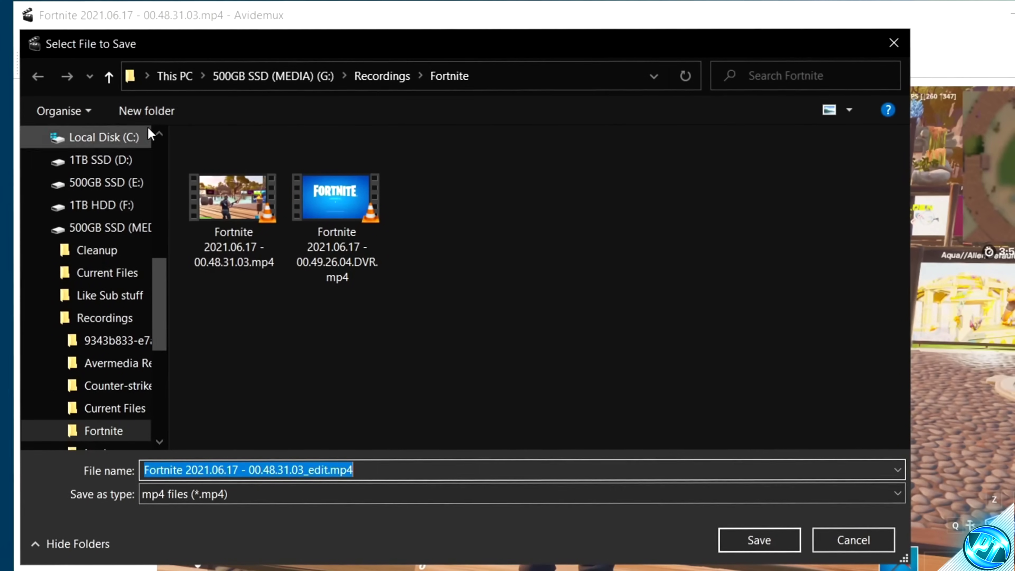
key(BackSpace)
text(cutclip)
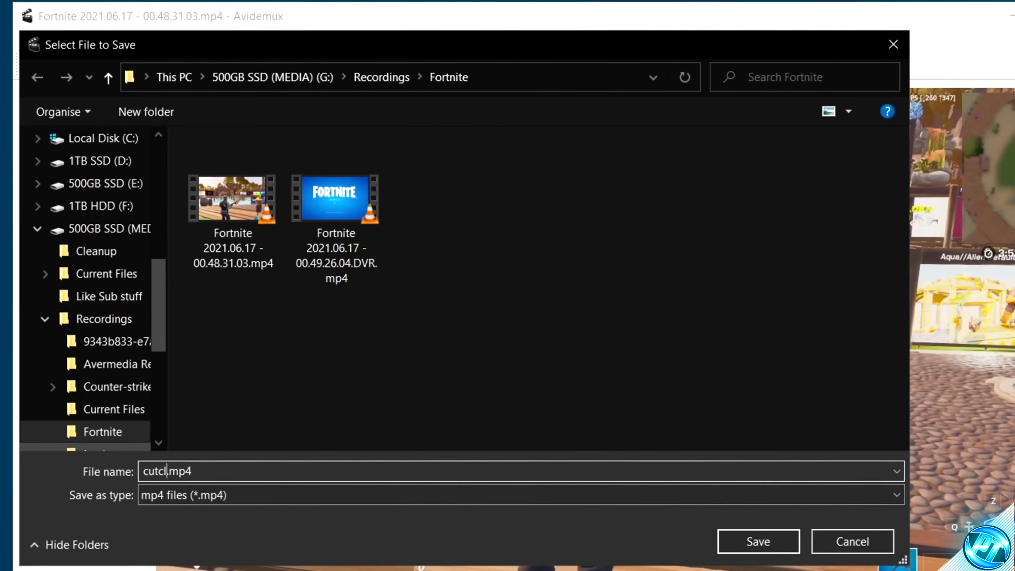
click(761, 537)
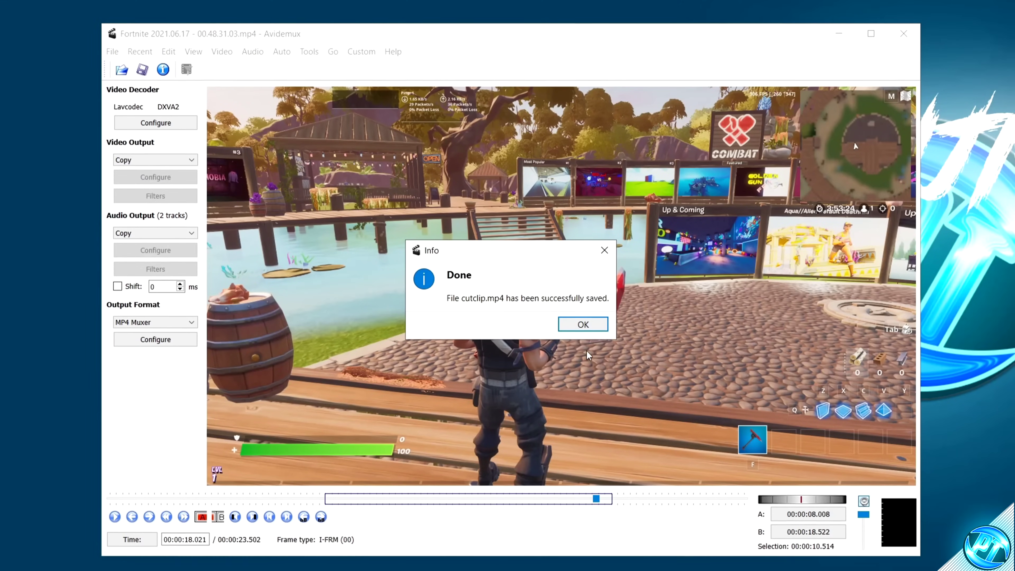
click(574, 330)
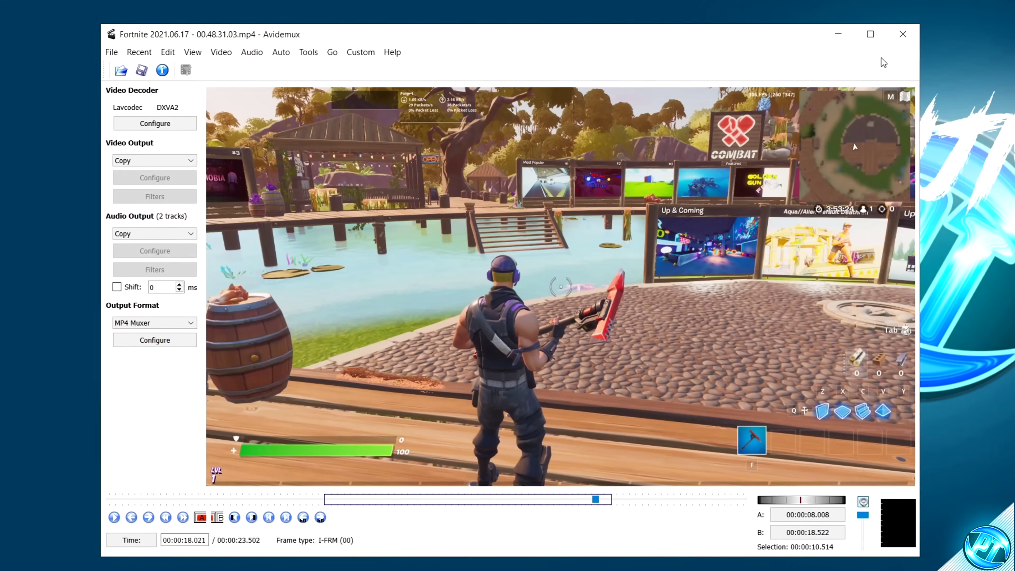
click(895, 40)
- Open the Fortnite recordings folder and play cutclip.mp4 to check the trimmed clip
click(116, 563)
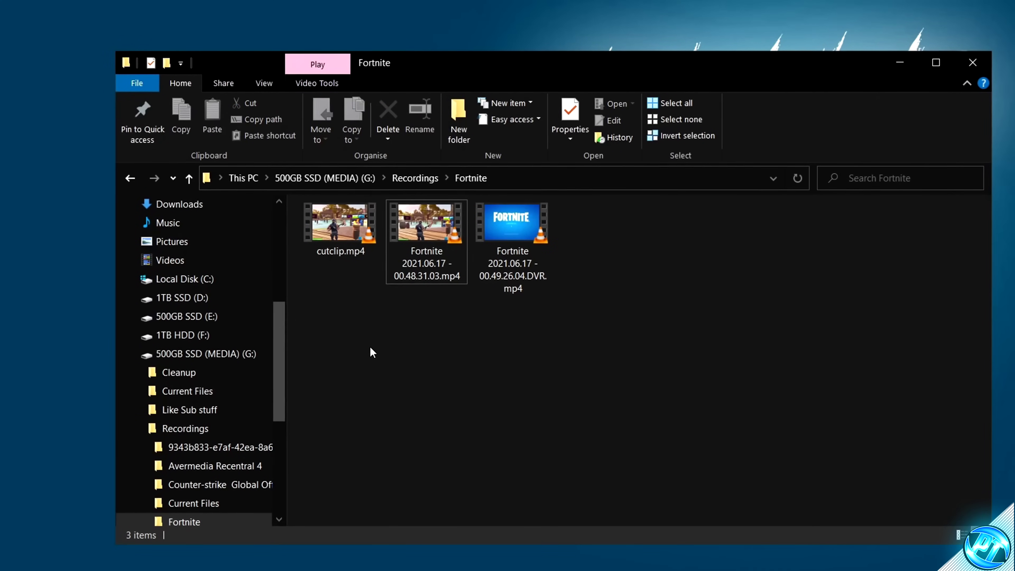
click(339, 242)
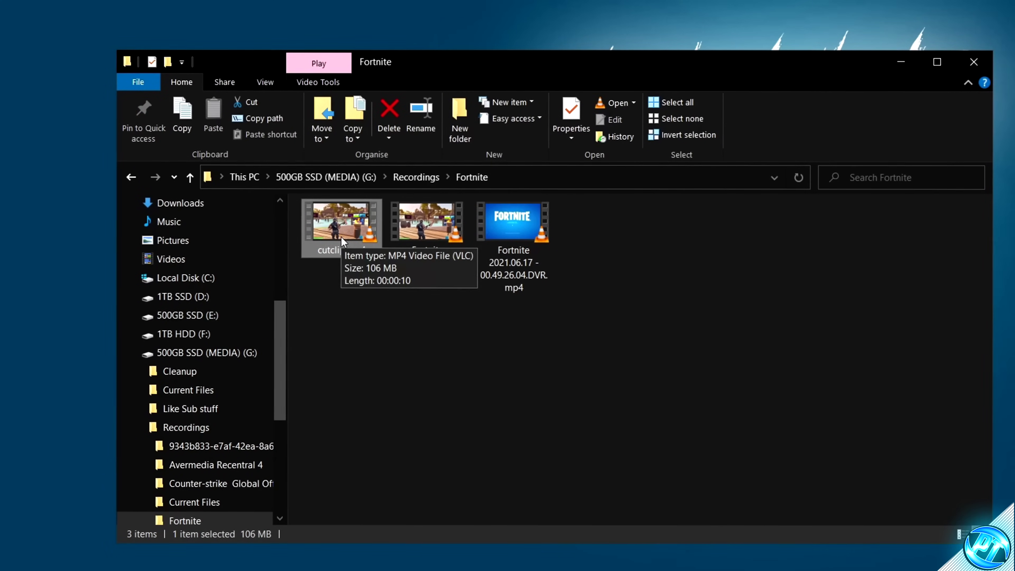
double_click(344, 240)
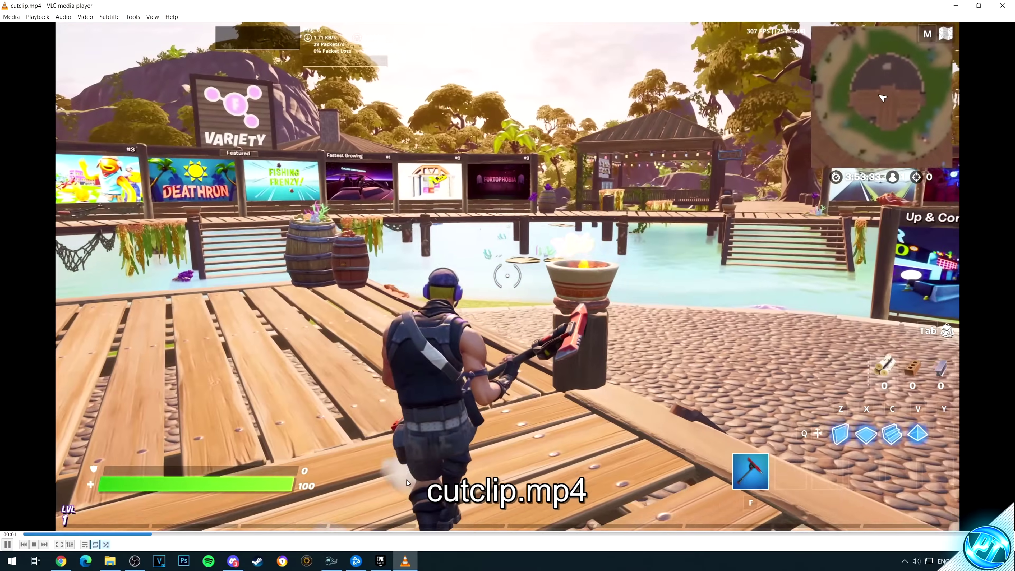
click(961, 533)
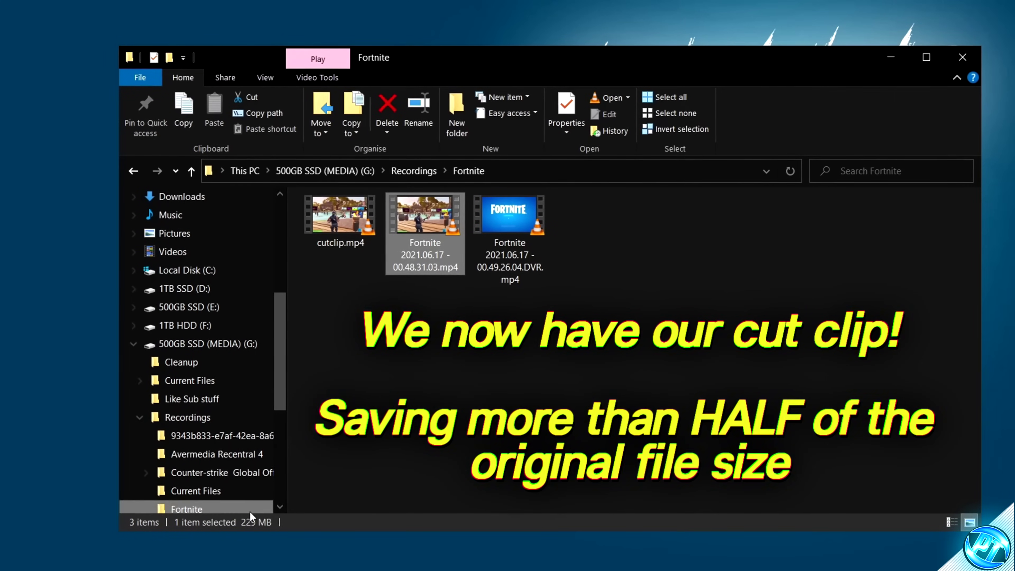
- Compare the file sizes of cutclip.mp4 and the original recording, and delete Fortnite 2021.06.17 - 00.48.31.03.mp4
key(Left)
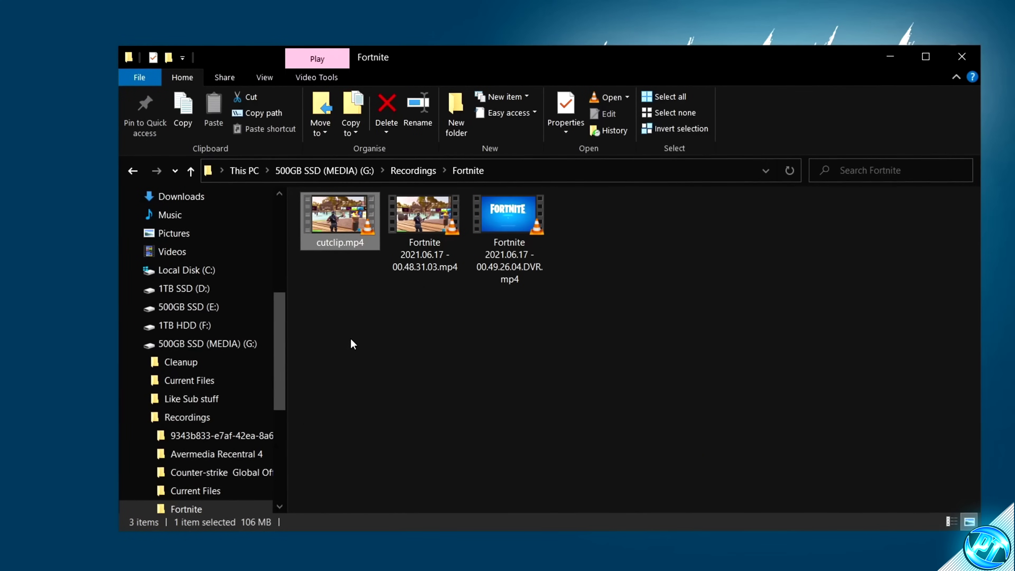
click(447, 231)
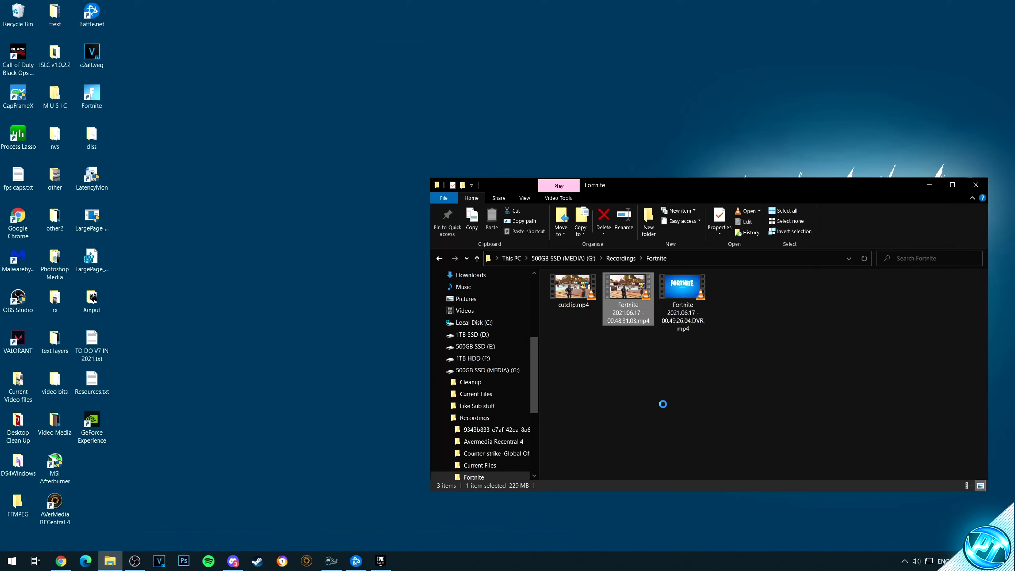
right_click(635, 304)
click(679, 493)
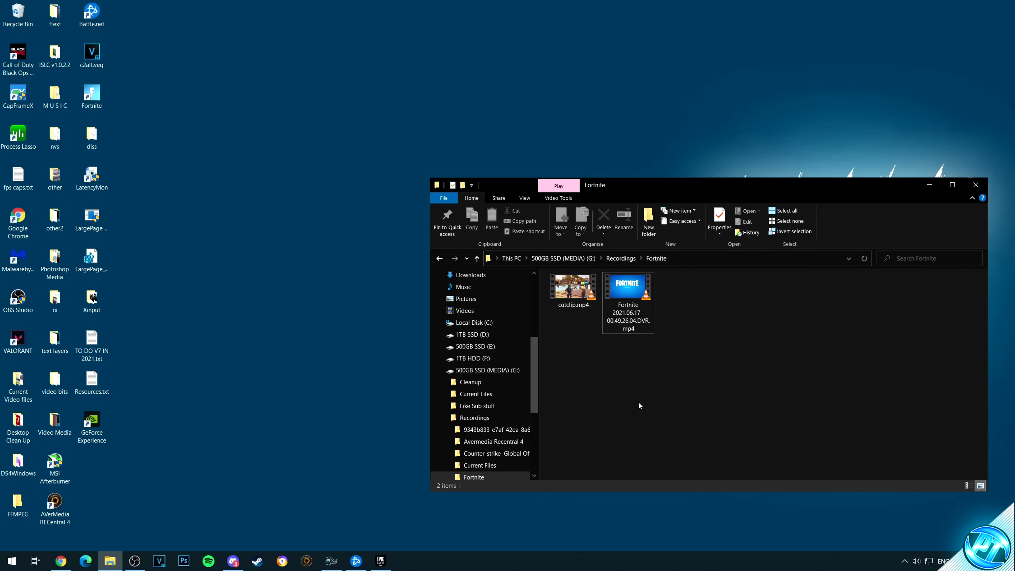